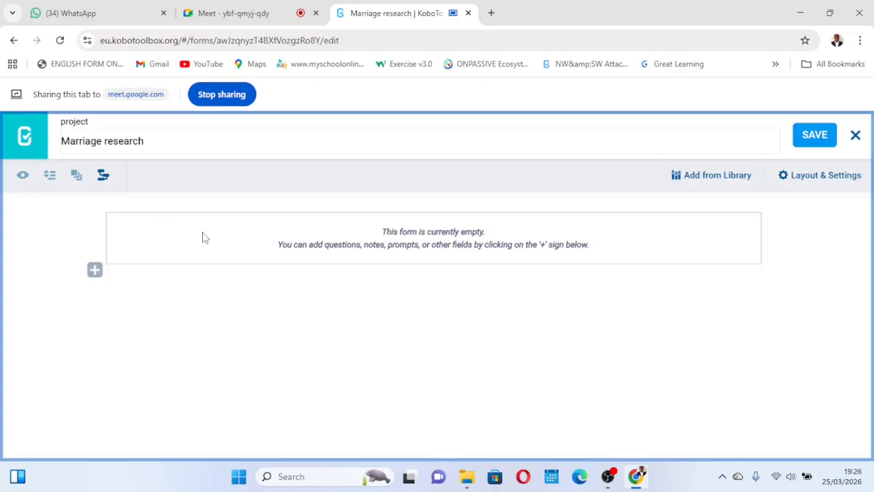
# - Add a Text question titled "Name of respondence" to the empty form and save the form
pyautogui.click(95, 271)
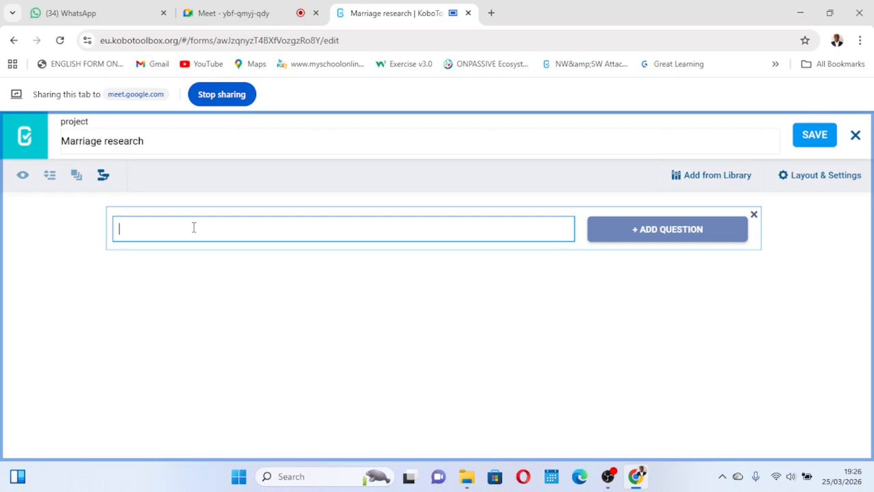
pyautogui.write('ame of respondence')
pyautogui.click(649, 232)
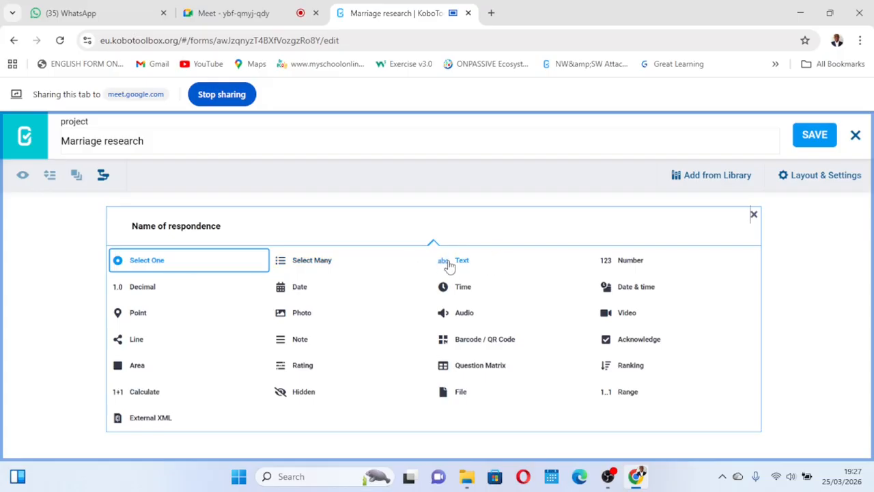
pyautogui.click(451, 263)
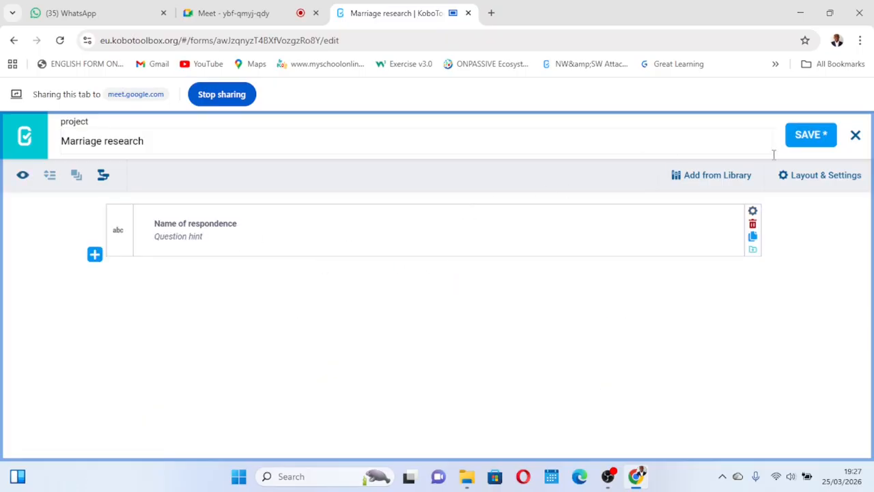
pyautogui.click(809, 138)
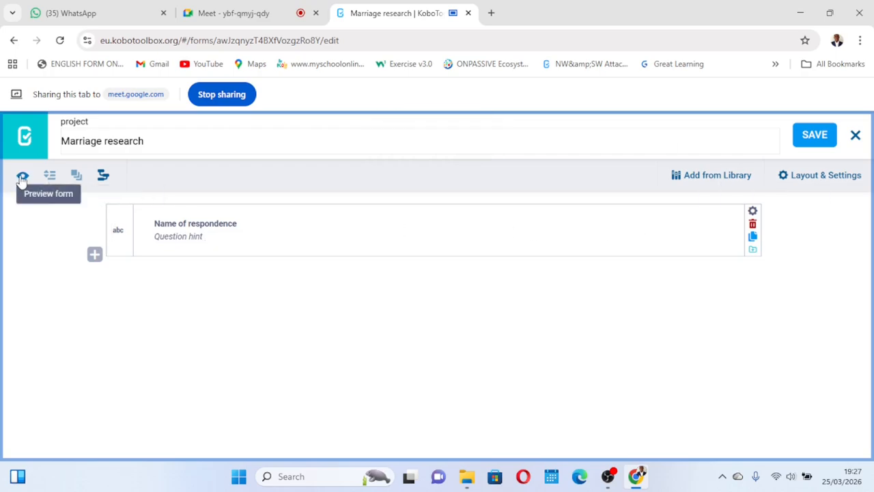
# - Preview the form, enter a sample respondent name, validate it and close the preview
pyautogui.click(22, 177)
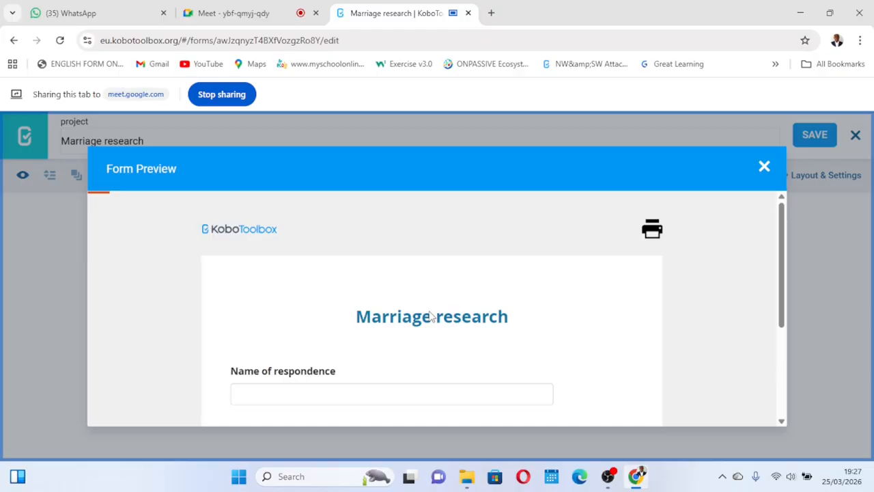
pyautogui.scroll(-1, 430, 311)
pyautogui.scroll(1, 430, 312)
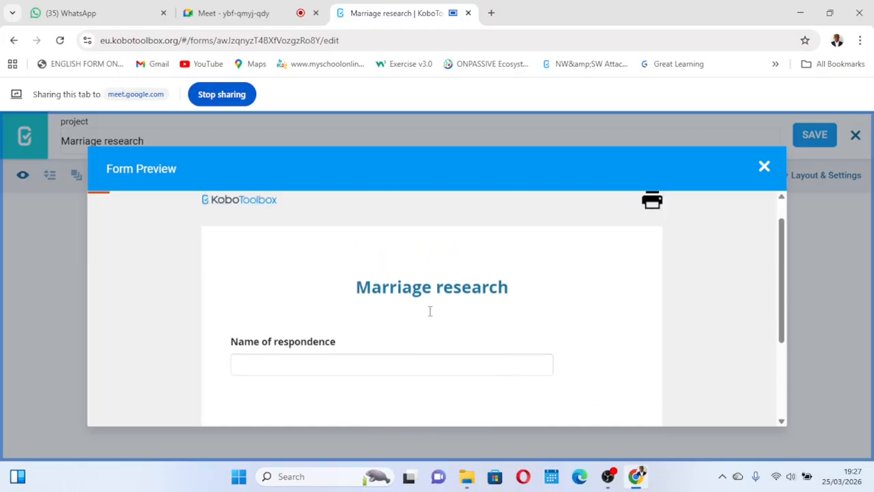
pyautogui.scroll(-1, 430, 311)
pyautogui.click(283, 330)
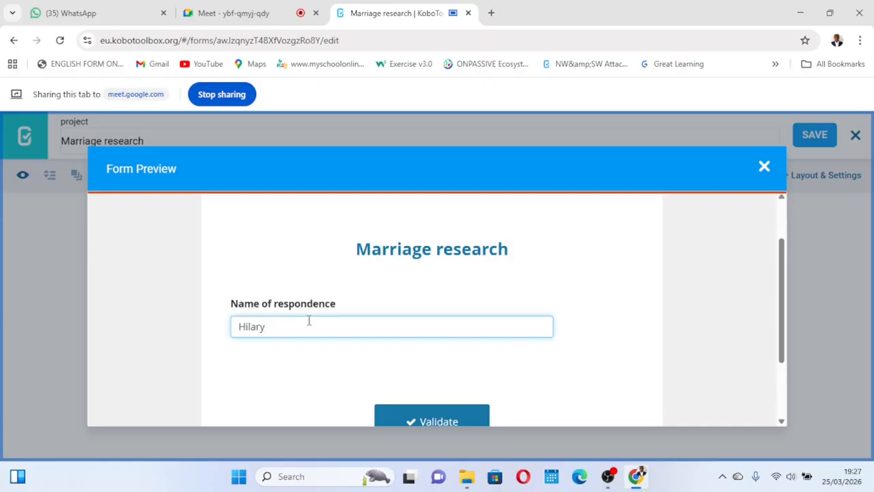
pyautogui.scroll(-1, 309, 319)
pyautogui.scroll(1, 346, 353)
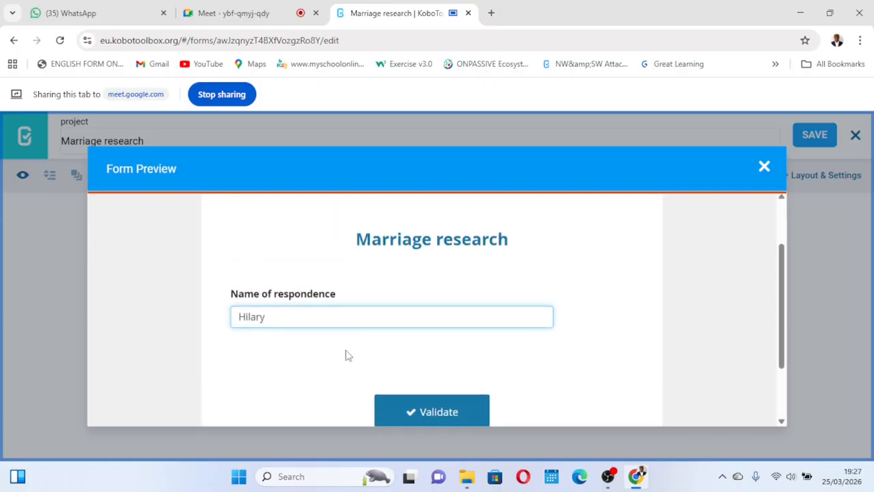
pyautogui.scroll(-1, 346, 354)
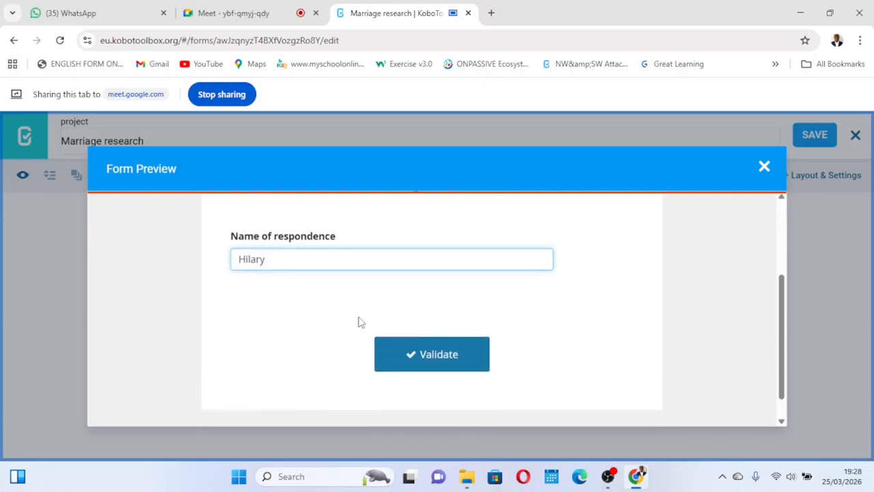
pyautogui.click(422, 364)
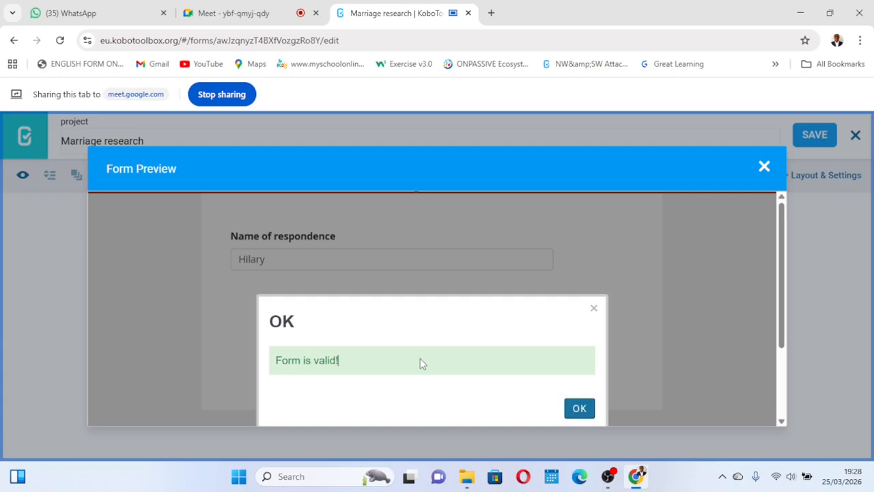
pyautogui.click(579, 409)
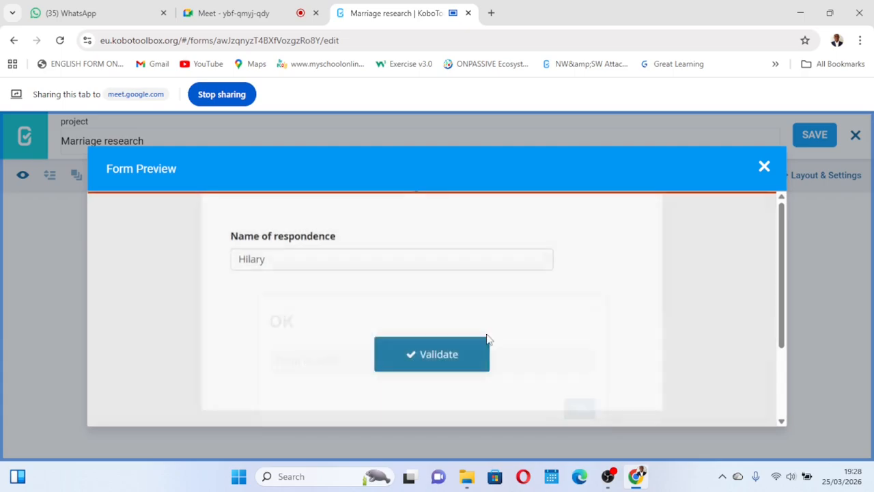
pyautogui.click(763, 169)
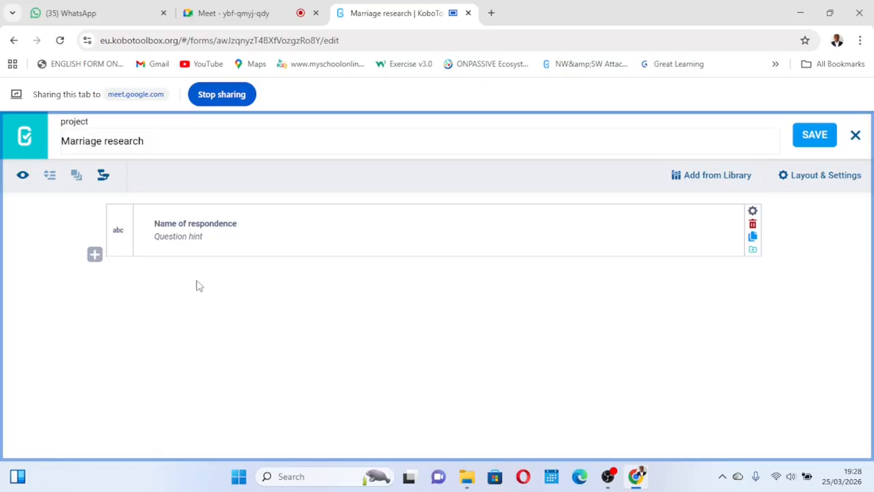
# - Add a Select One question titled "Sex?" below the name question
pyautogui.click(94, 254)
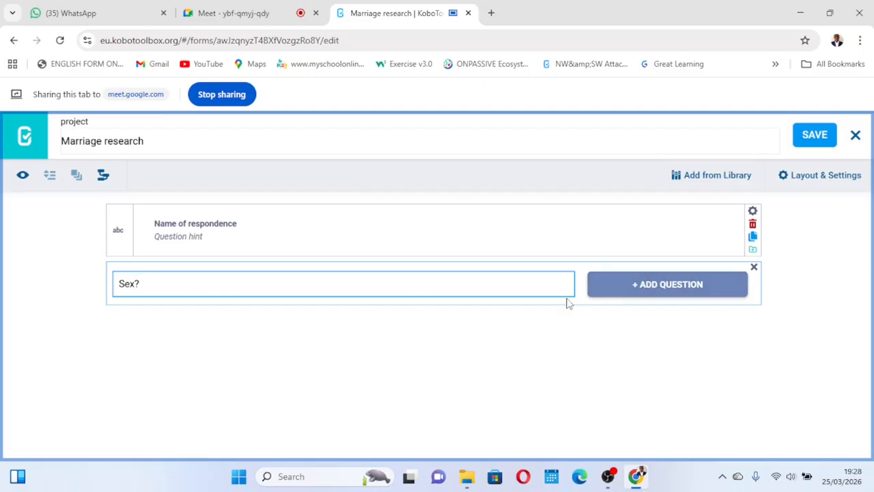
pyautogui.click(635, 288)
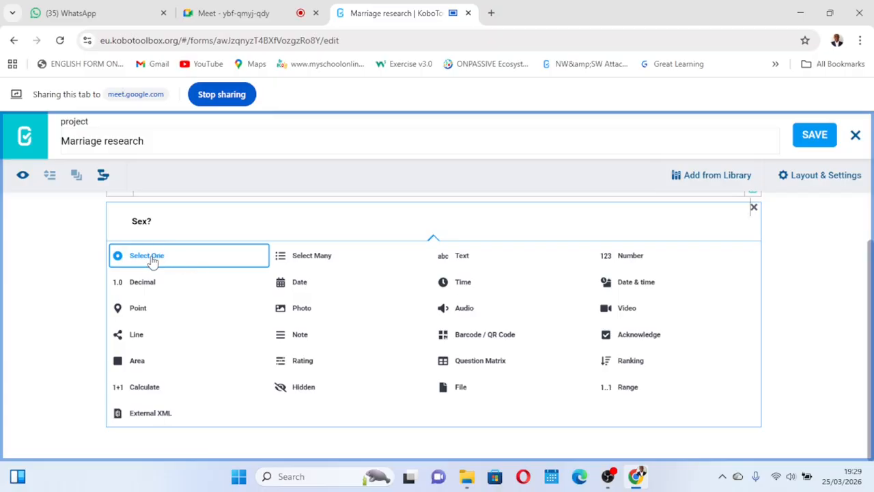
pyautogui.click(153, 262)
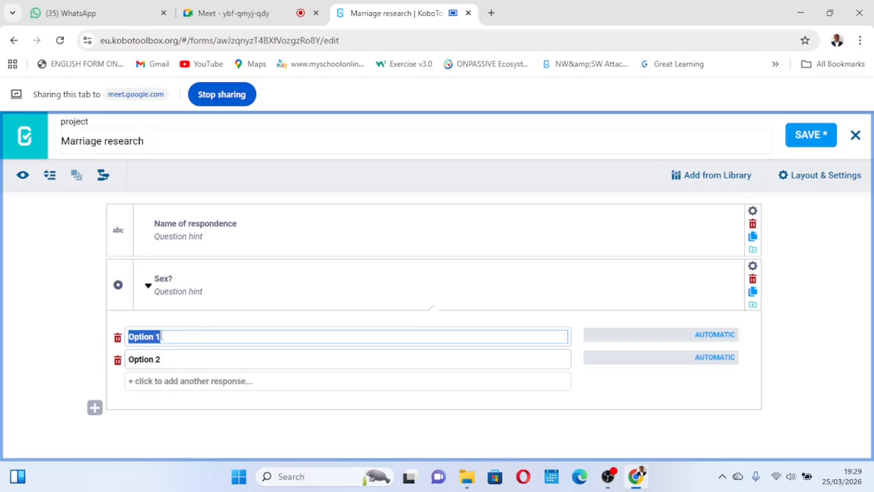
# - Name the Sex? question's two choices Male and Female
pyautogui.write('Male')
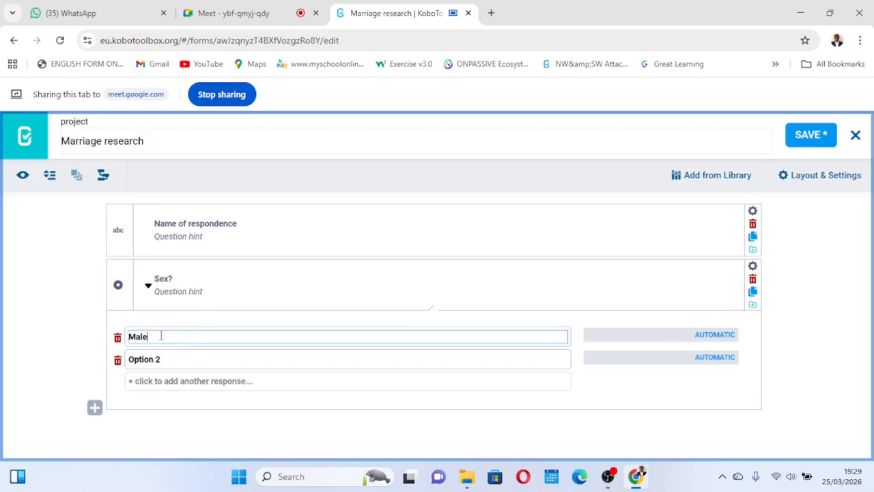
pyautogui.click(155, 363)
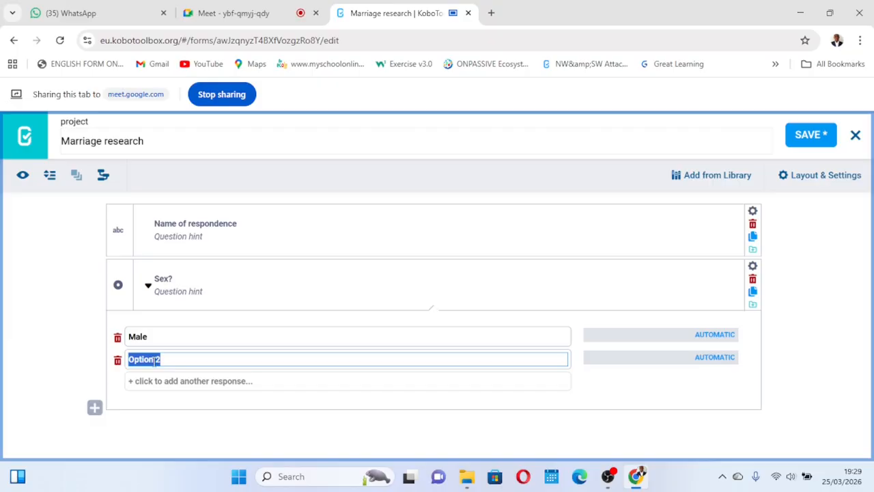
pyautogui.write('Female')
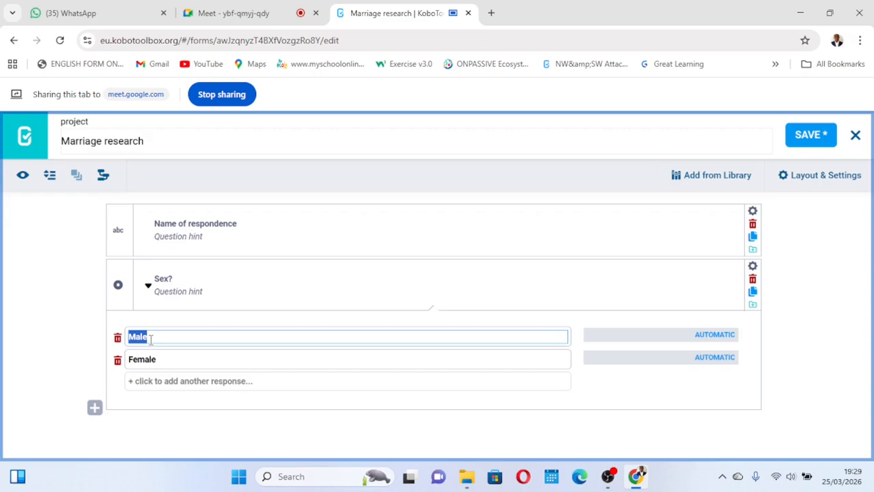
# - Set the choice values to 1 for Male and 2 for Female, then save the form
pyautogui.doubleClick(704, 338)
pyautogui.write('1')
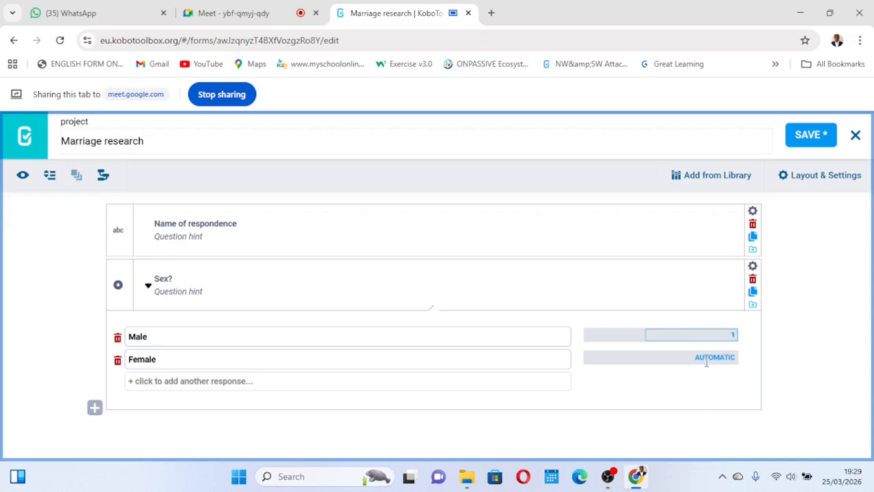
pyautogui.doubleClick(706, 358)
pyautogui.write('2')
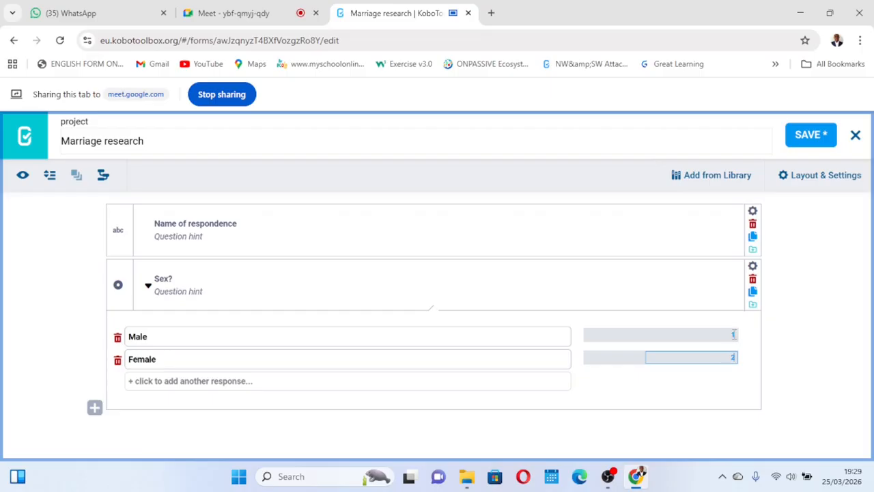
pyautogui.click(682, 290)
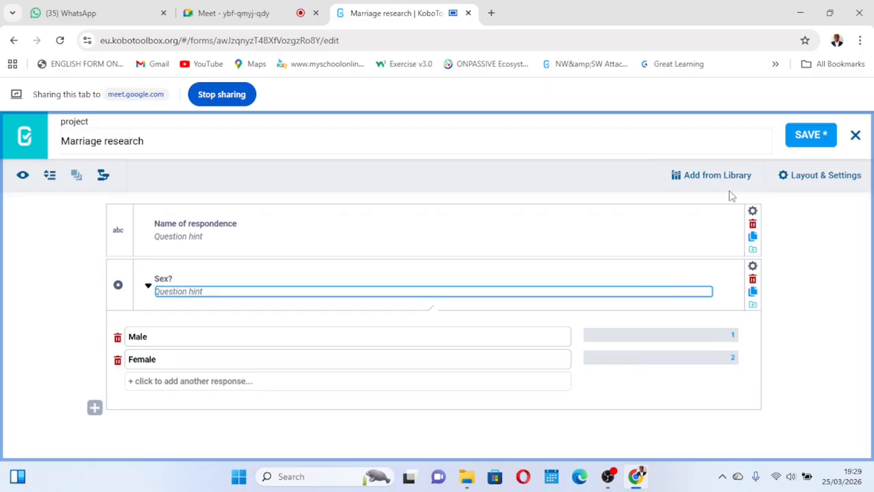
pyautogui.click(801, 141)
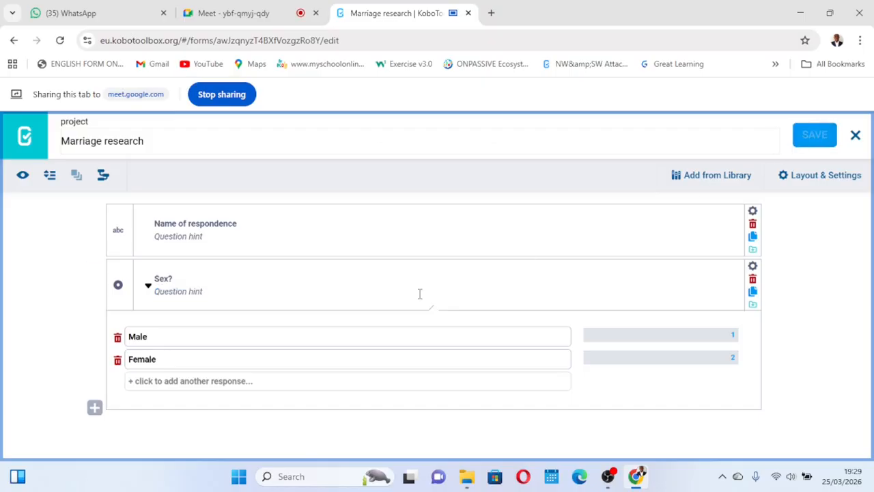
pyautogui.click(148, 287)
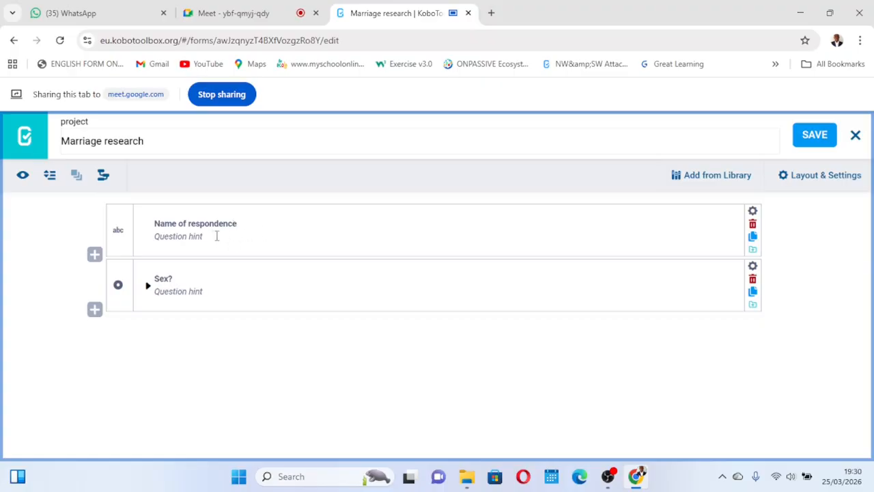
pyautogui.click(147, 286)
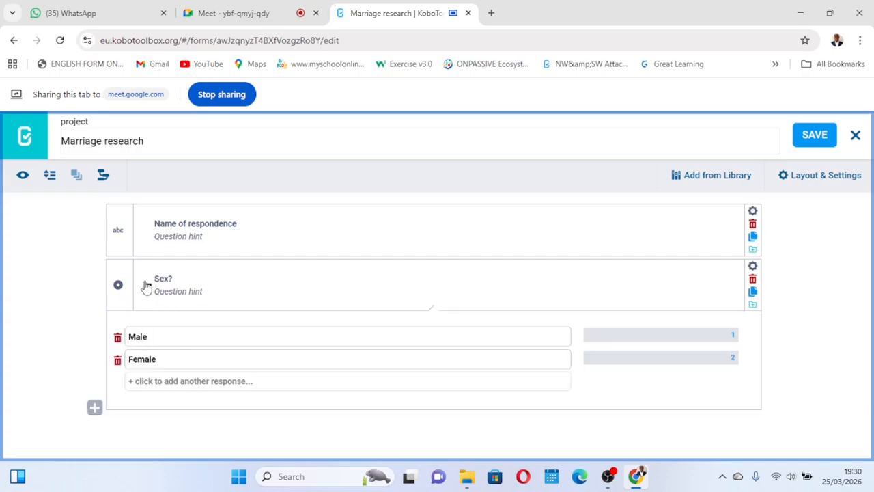
pyautogui.click(147, 285)
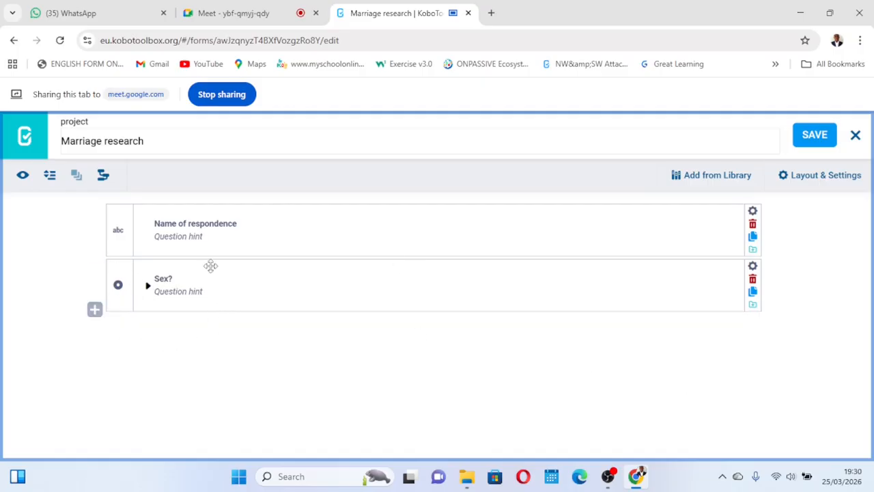
pyautogui.click(95, 310)
pyautogui.click(147, 287)
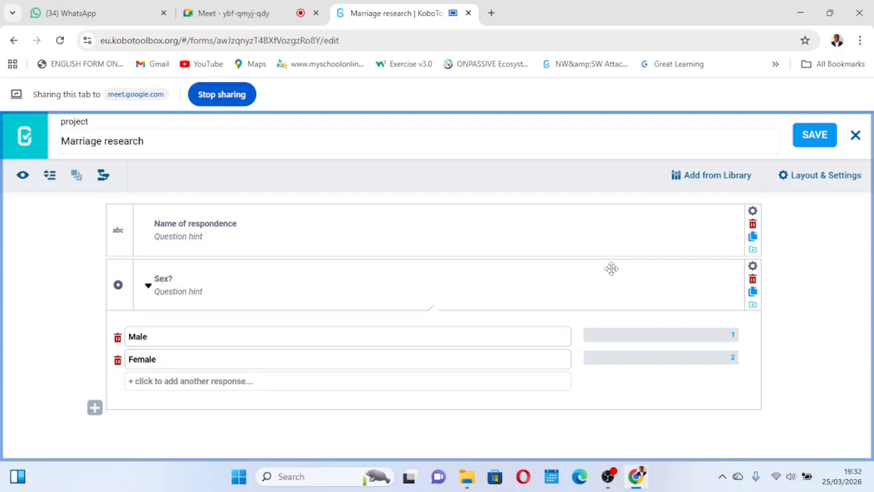
pyautogui.click(148, 287)
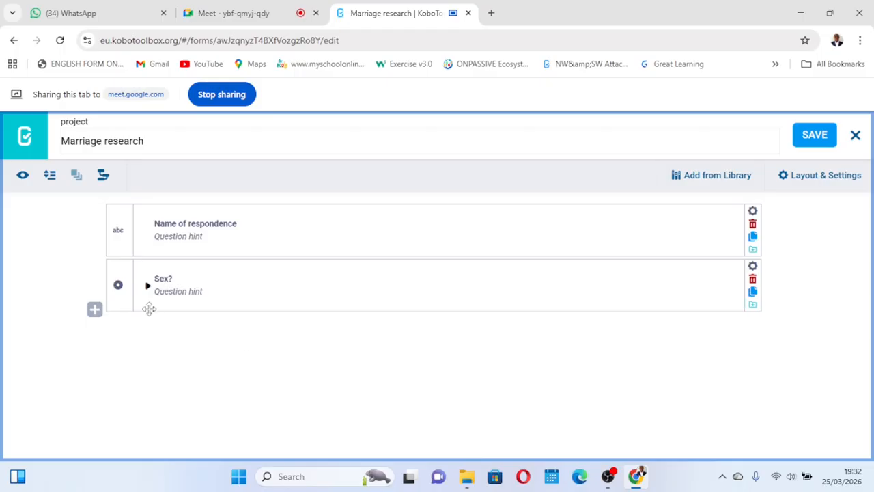
# - Add a Select One question titled "Status?" after the Sex? question
pyautogui.click(95, 309)
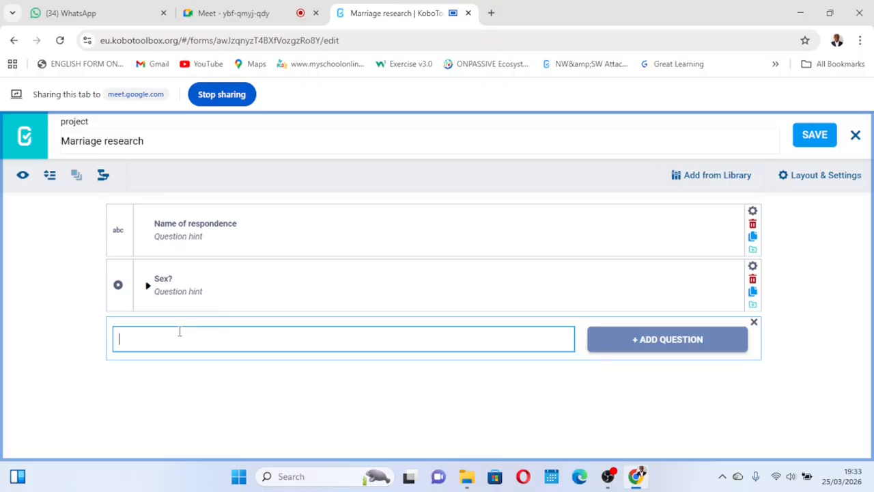
pyautogui.write('Status?')
pyautogui.click(653, 342)
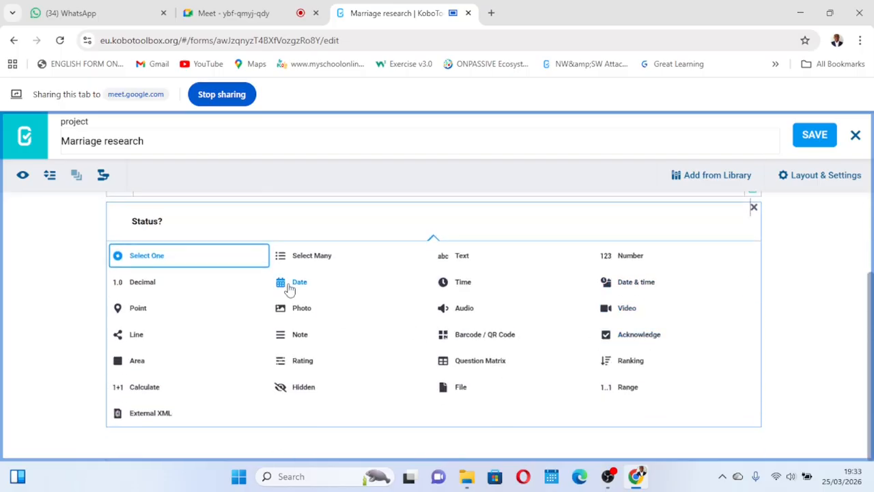
pyautogui.click(161, 256)
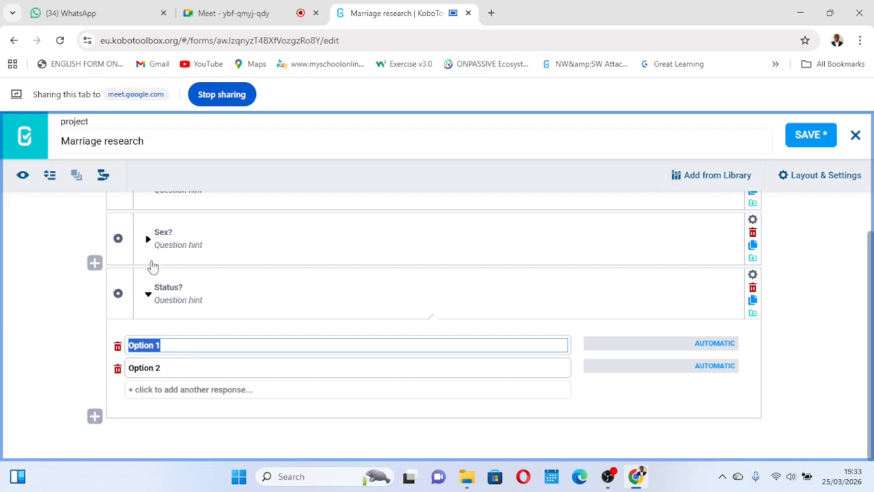
# - Name the Status? question's choices IDP, HOST and RETURNEE, adding a third response
pyautogui.press('BackSpace')
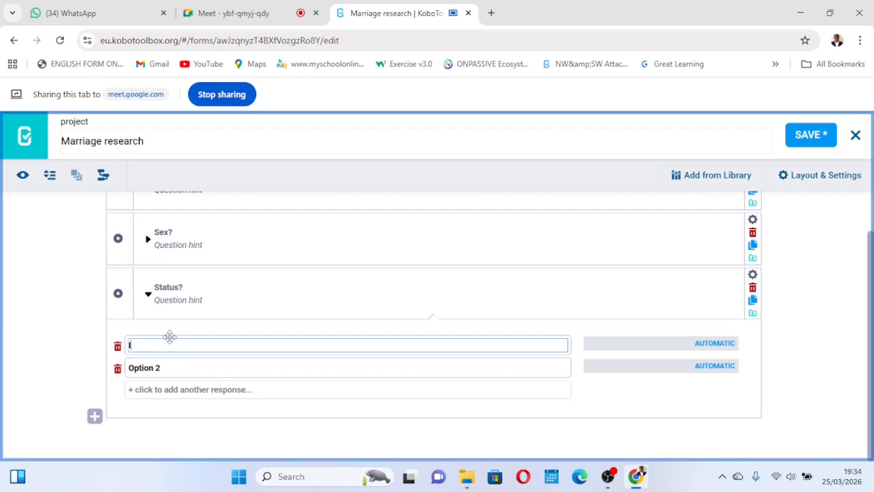
pyautogui.write('IDP')
pyautogui.click(154, 367)
pyautogui.tripleClick(155, 365)
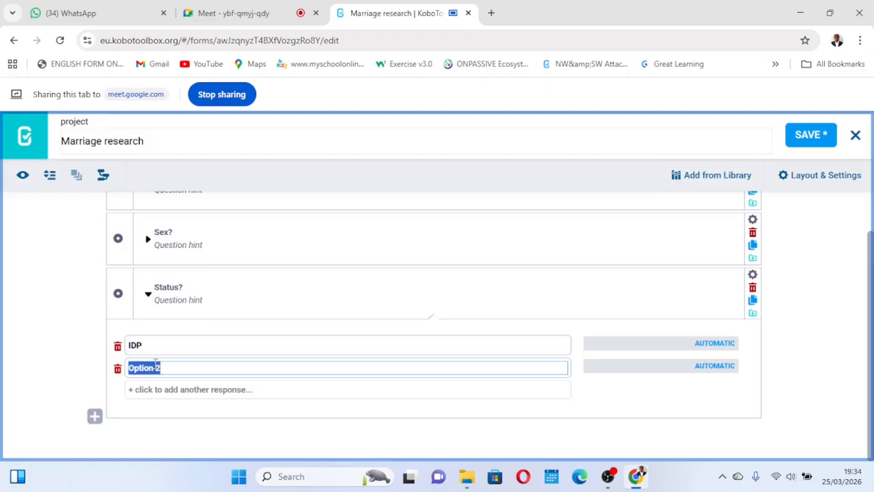
pyautogui.write('HOST')
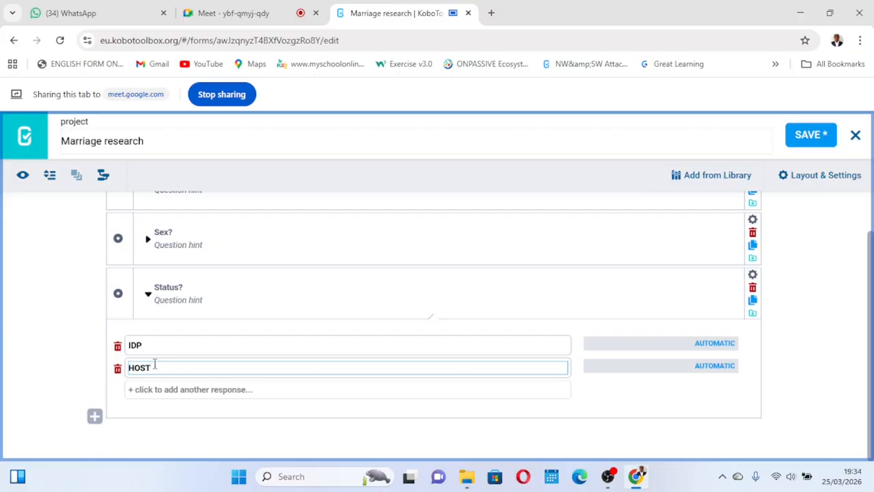
pyautogui.click(156, 390)
pyautogui.write('RETURNEE')
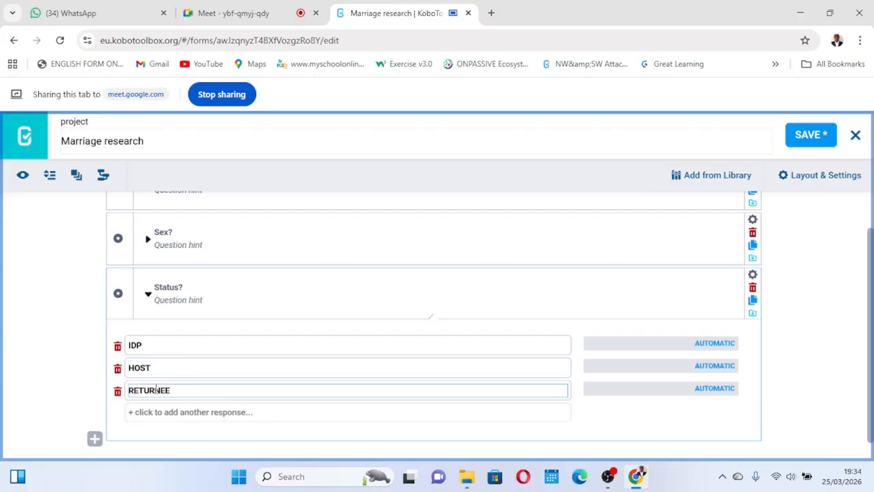
# - Set the Status? choice values to 1, 2 and 3, save the form and collapse the question
pyautogui.click(712, 344)
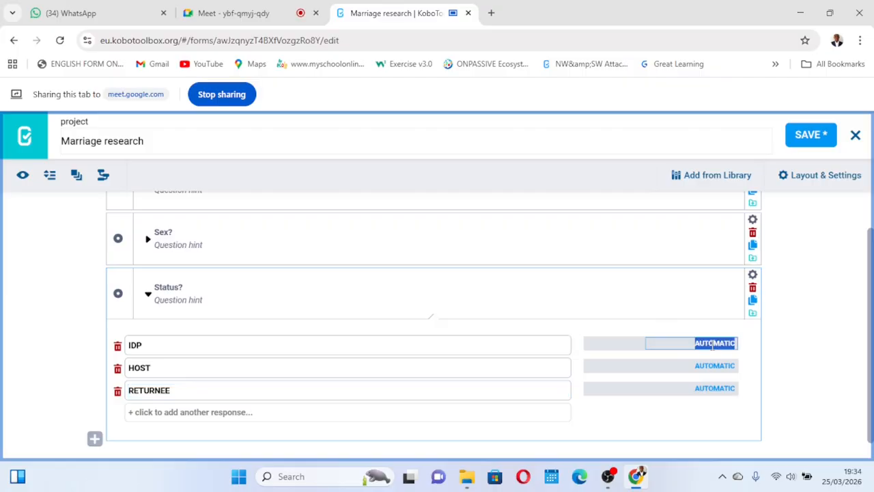
pyautogui.write('1')
pyautogui.click(713, 364)
pyautogui.write('2')
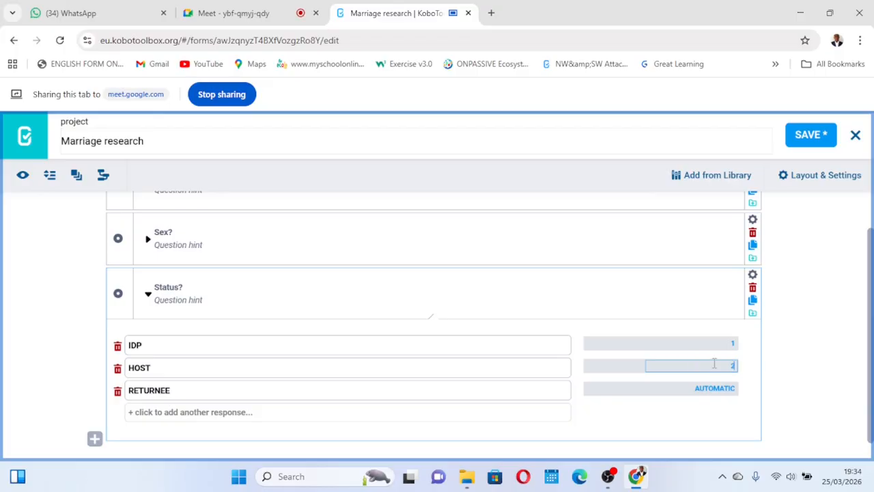
pyautogui.click(715, 387)
pyautogui.write('3')
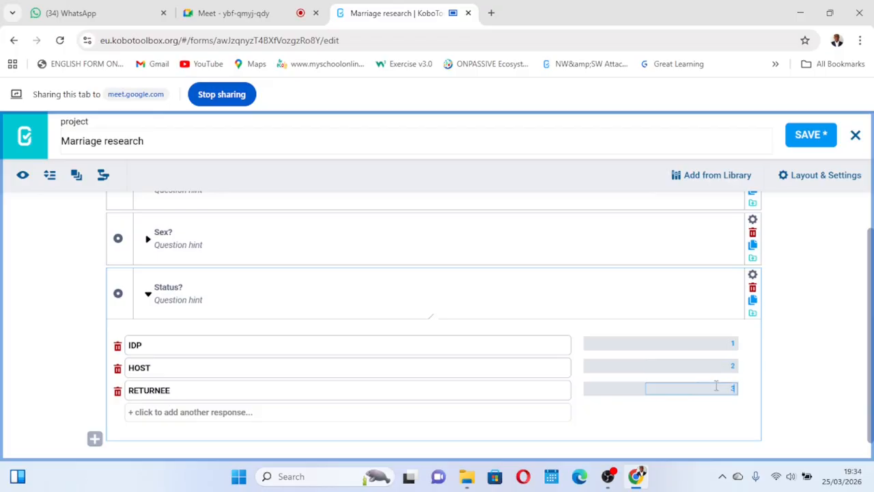
pyautogui.click(802, 138)
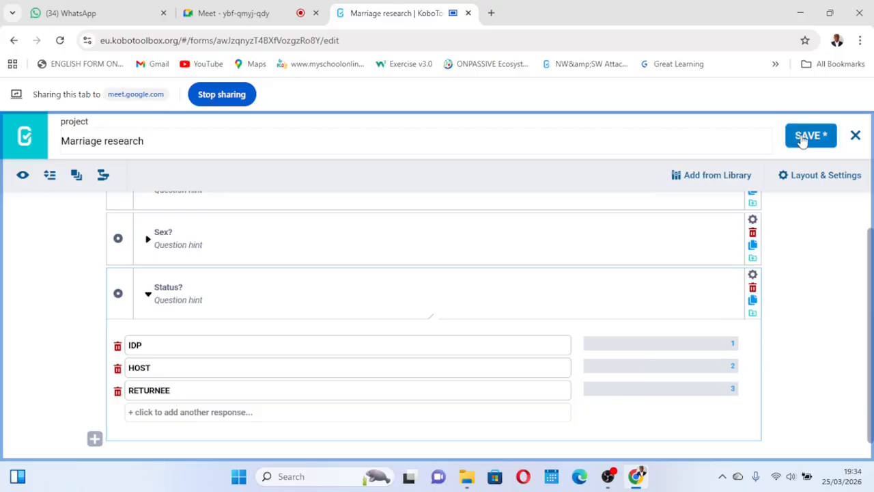
pyautogui.click(149, 294)
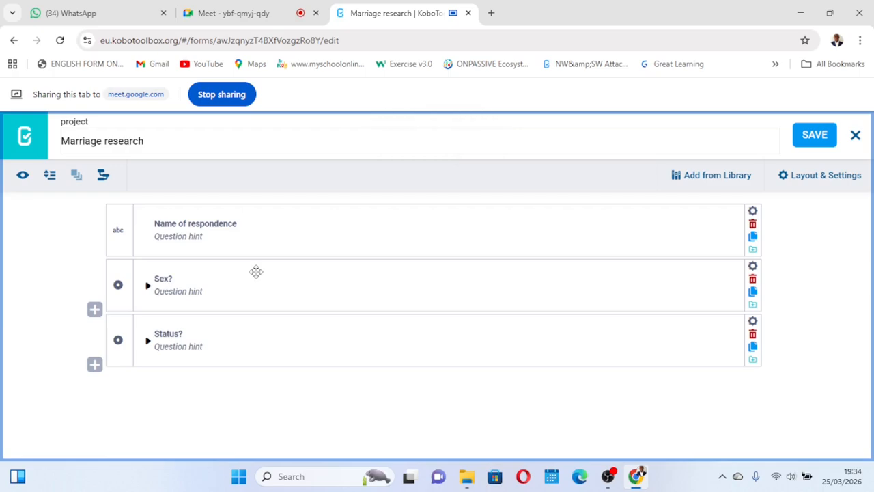
# - Add a Select Many question titled "Means of income?" below the Status? question
pyautogui.click(94, 366)
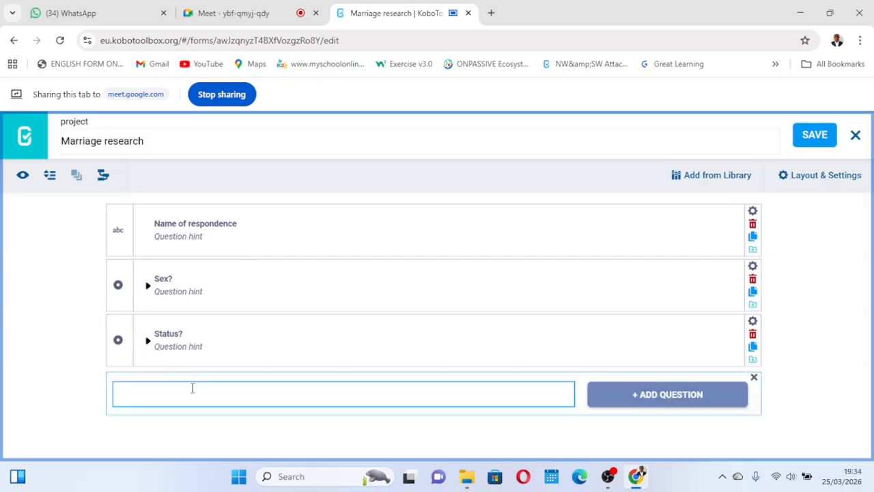
pyautogui.write('Means of income?')
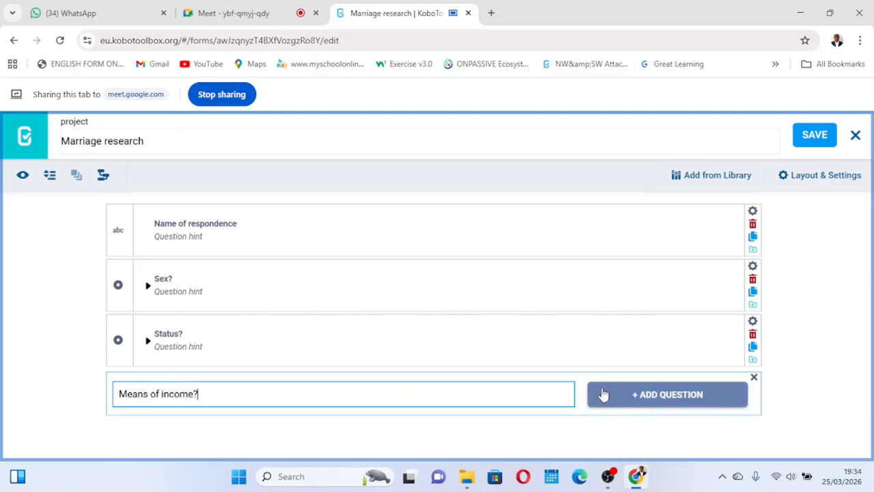
pyautogui.click(629, 394)
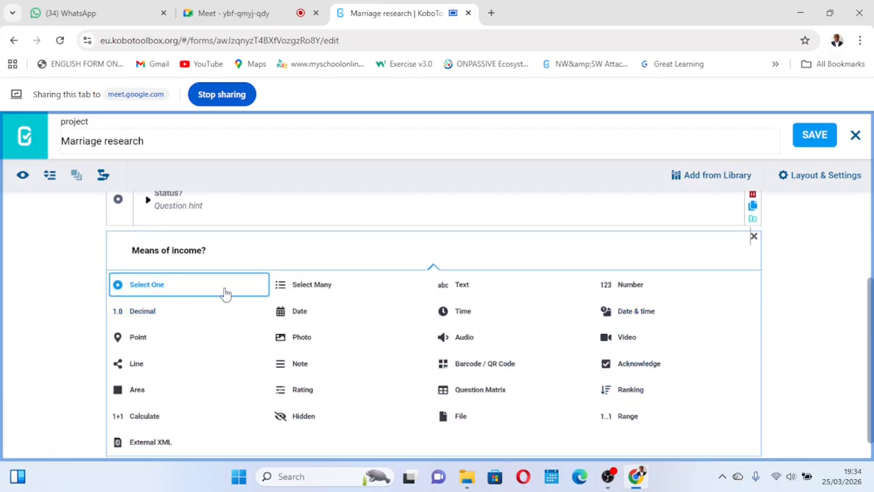
pyautogui.click(305, 287)
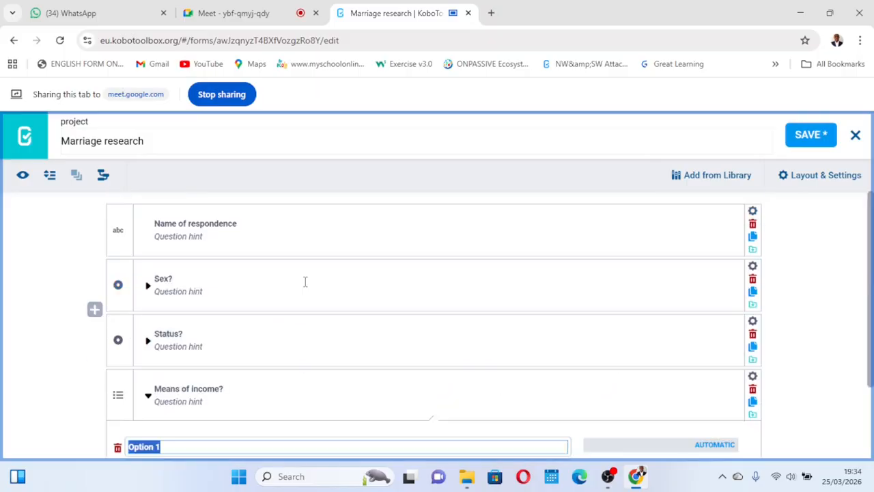
# - Name the first two Means of income? choices Market products and Job employed
pyautogui.scroll(-2, 305, 282)
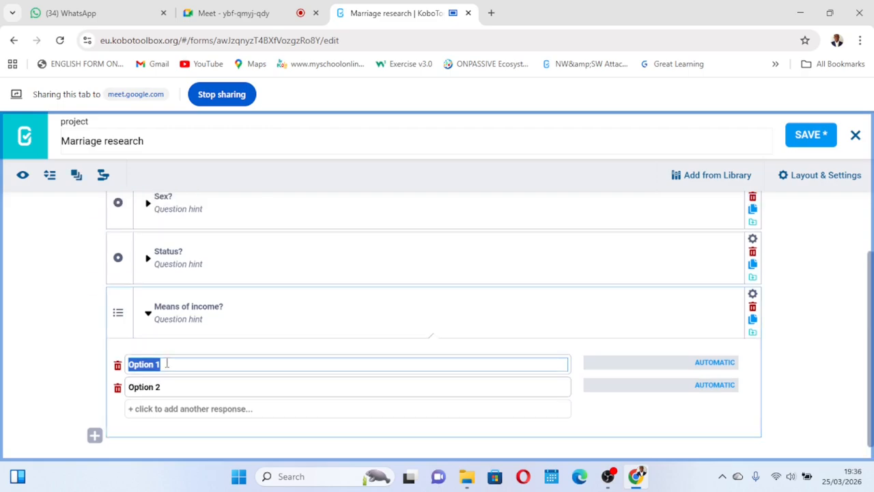
pyautogui.write('Markt')
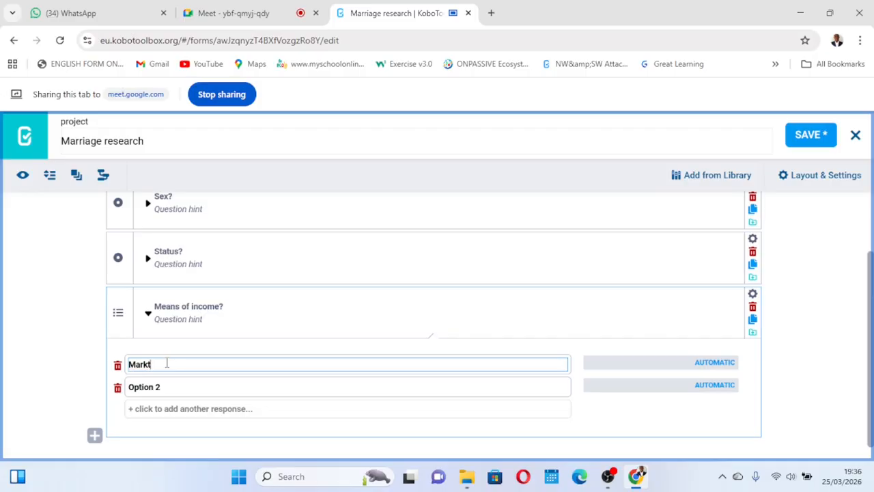
pyautogui.press('BackSpace')
pyautogui.write('et products')
pyautogui.doubleClick(142, 387)
pyautogui.tripleClick(144, 387)
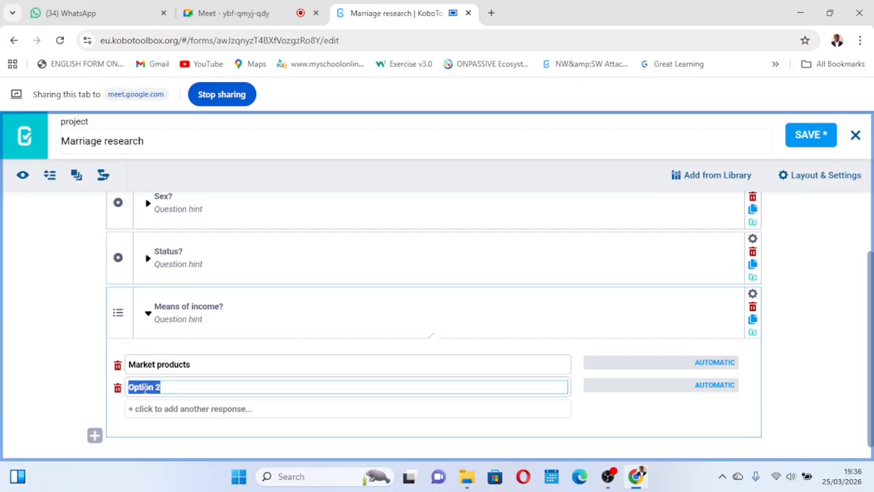
pyautogui.write('Job')
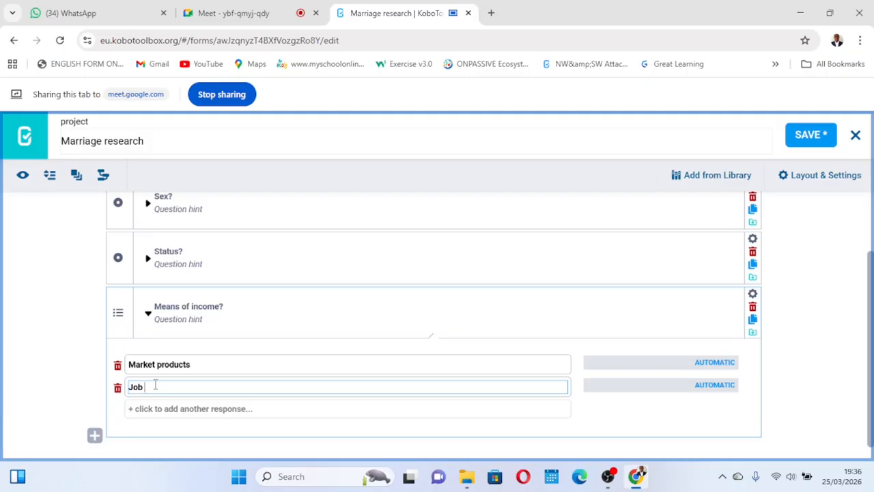
pyautogui.write(' employed')
# - Add a third Means of income? choice named Have other businesses
pyautogui.click(156, 408)
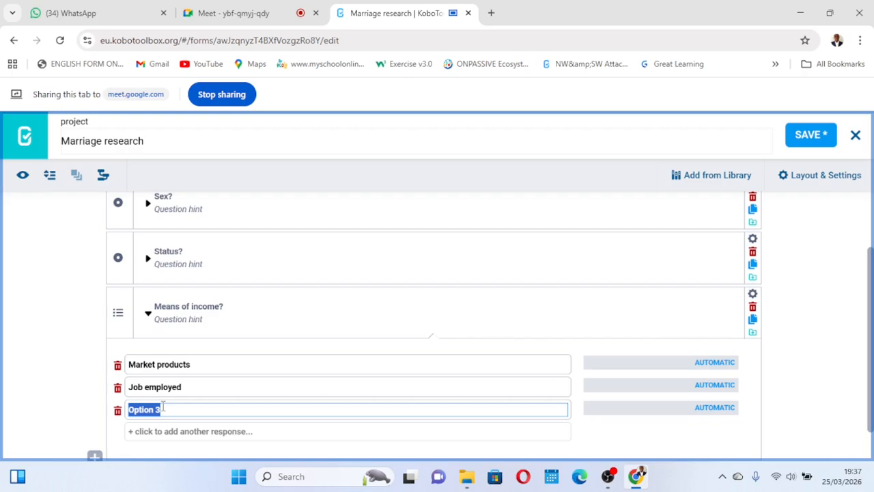
pyautogui.write('Hve')
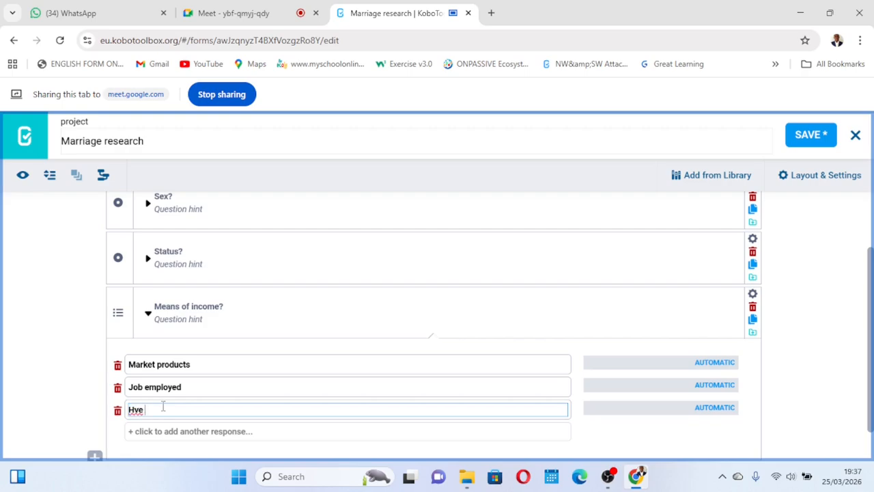
pyautogui.press('BackSpace')
pyautogui.press('BackSpace')
pyautogui.write('ave other businesses')
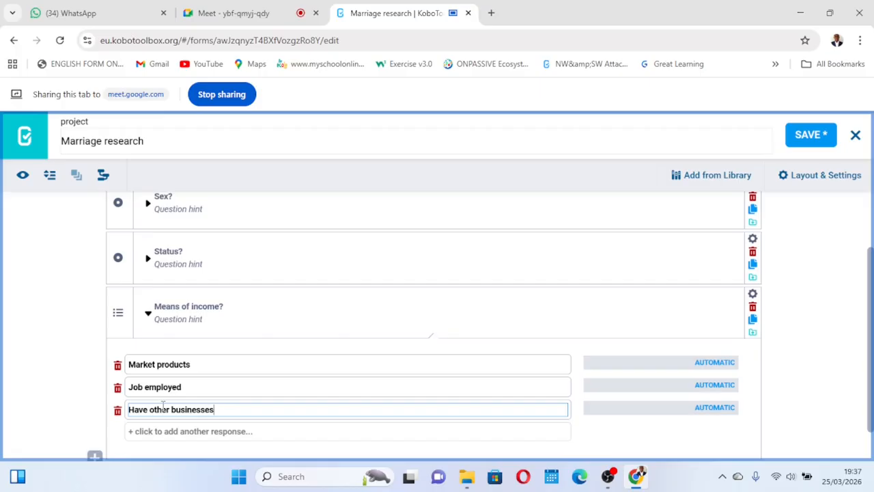
pyautogui.scroll(-1, 252, 362)
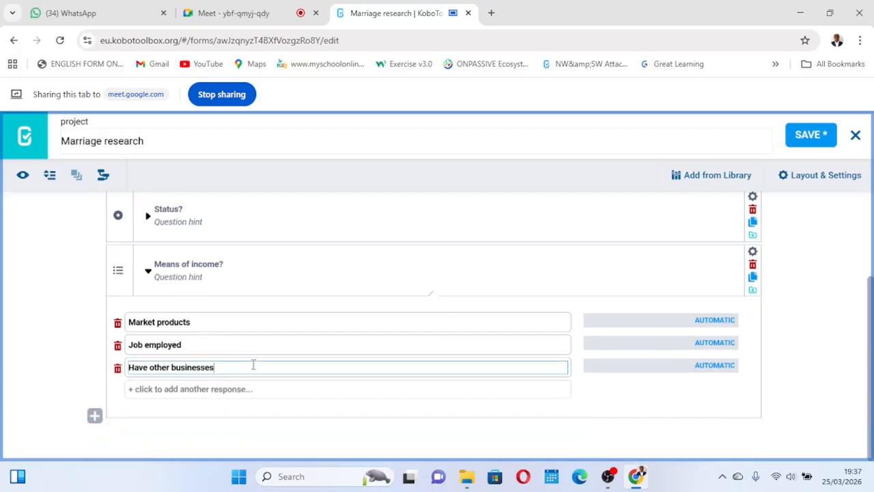
pyautogui.click(138, 390)
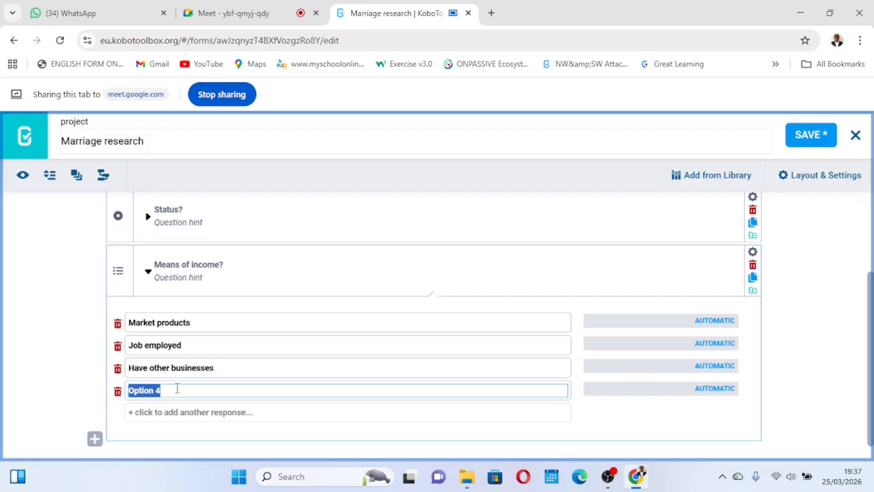
pyautogui.click(117, 392)
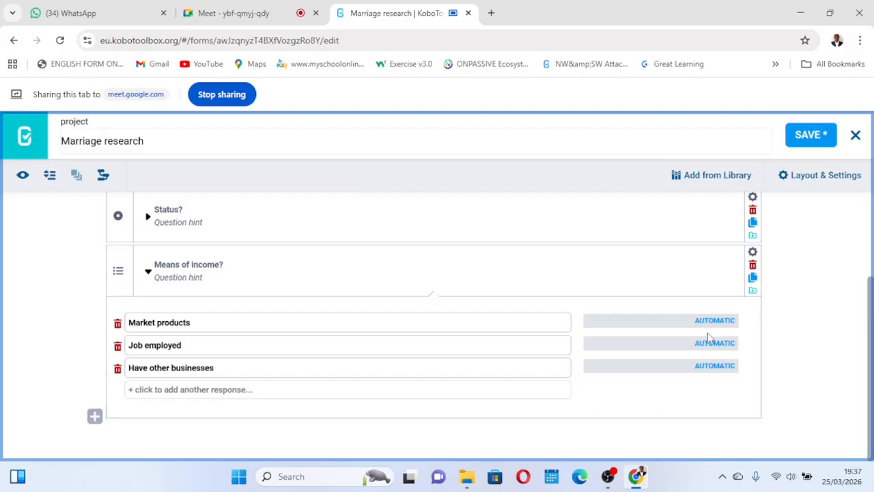
# - Set the Means of income? choice values to 1, 2 and 3, then save the form
pyautogui.click(718, 316)
pyautogui.write('1')
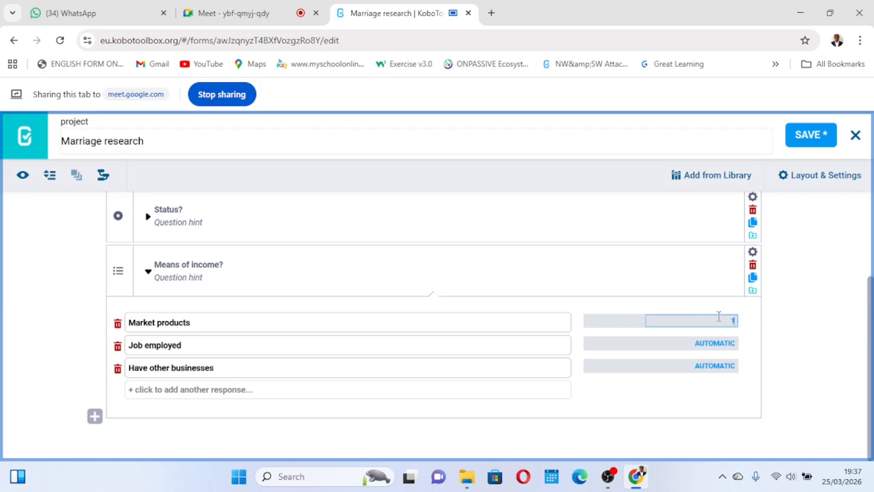
pyautogui.click(715, 339)
pyautogui.write('1')
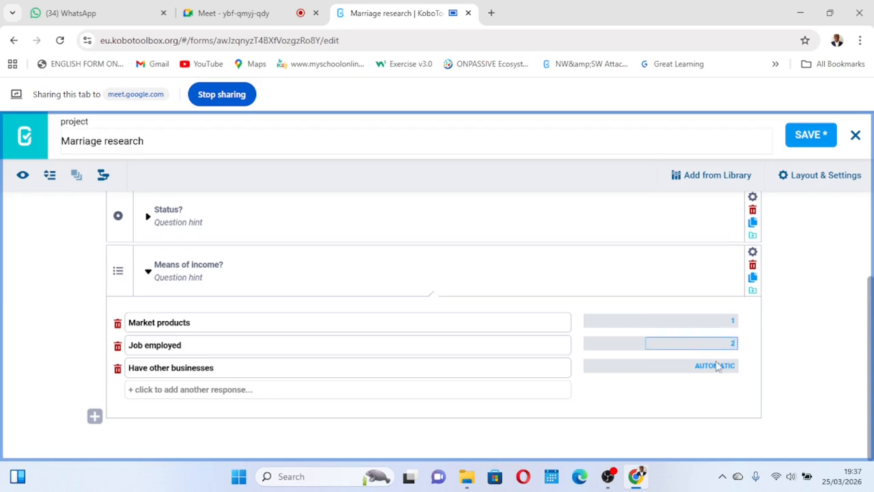
pyautogui.click(715, 366)
pyautogui.write('3')
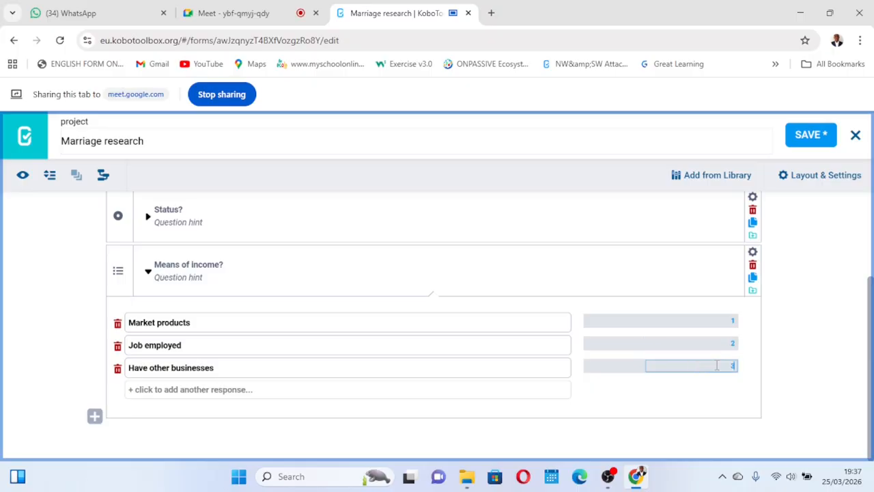
pyautogui.click(448, 348)
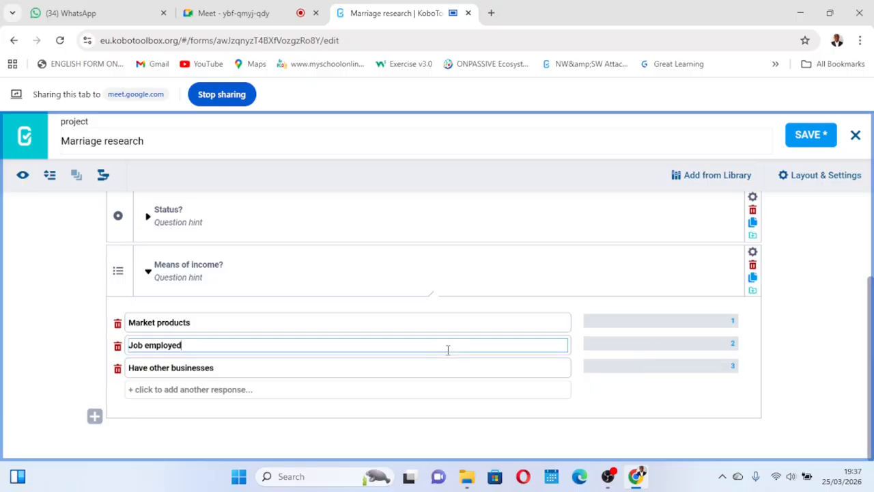
pyautogui.click(148, 273)
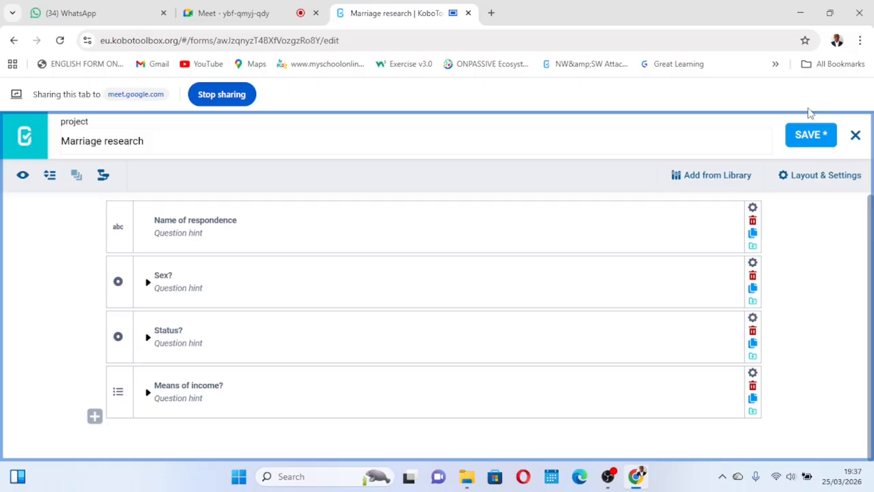
pyautogui.click(813, 137)
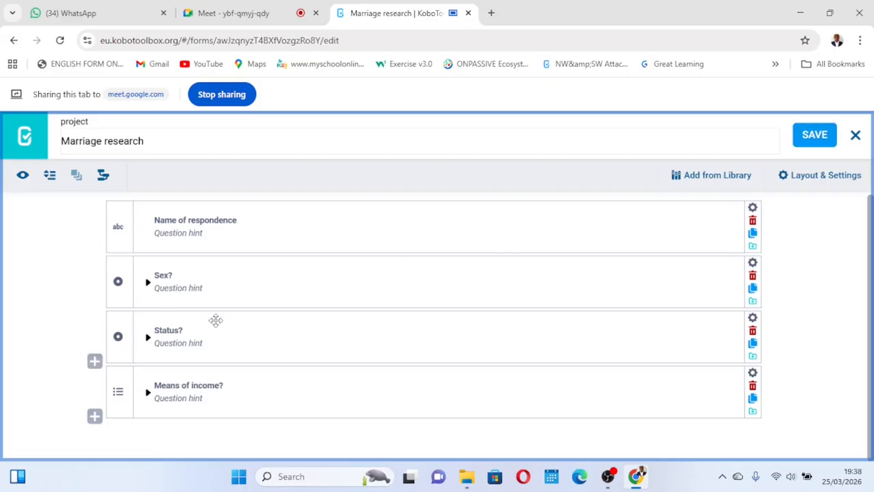
# - Preview the form and try selecting answers to the Sex? question
pyautogui.click(23, 177)
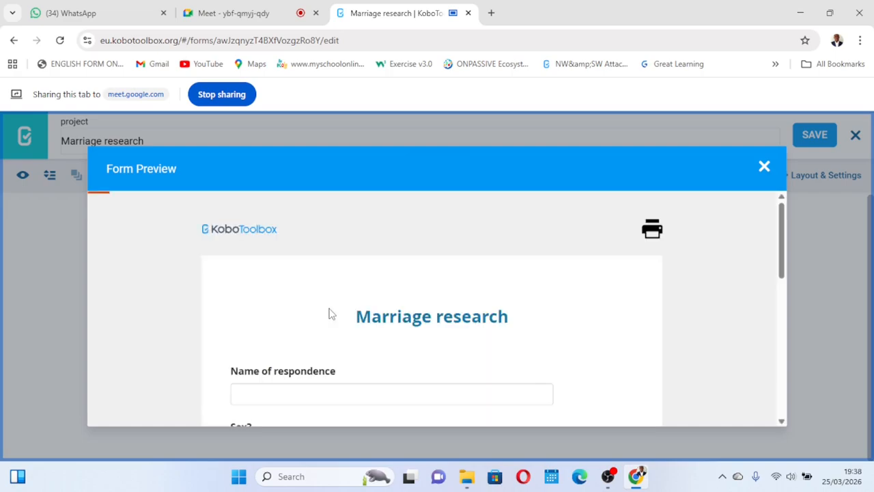
pyautogui.scroll(-5, 328, 313)
pyautogui.scroll(1, 329, 313)
pyautogui.scroll(-1, 328, 313)
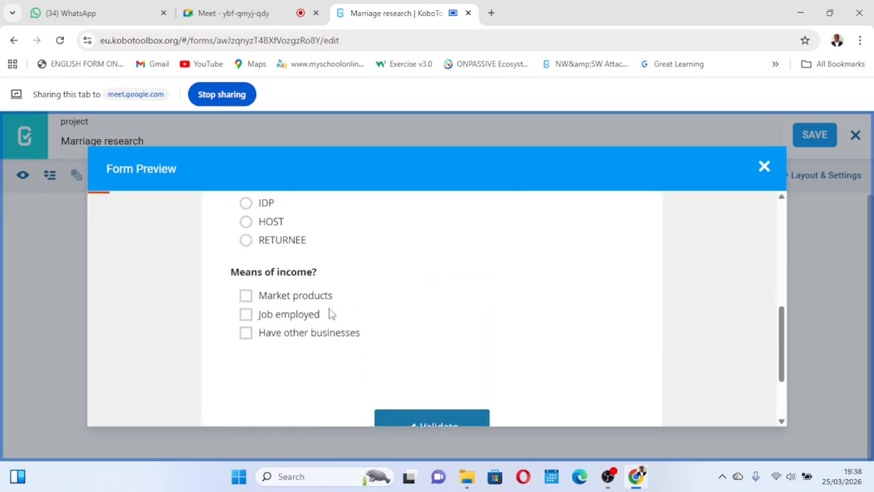
pyautogui.scroll(1, 328, 313)
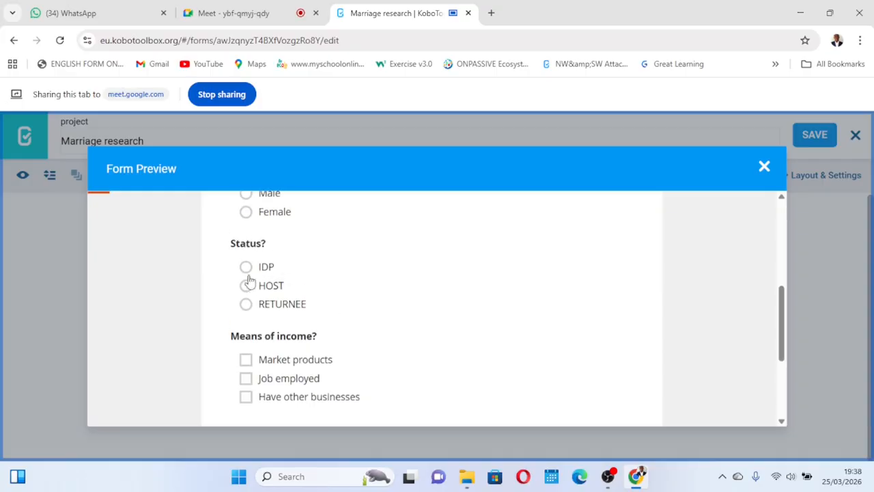
pyautogui.scroll(1, 296, 248)
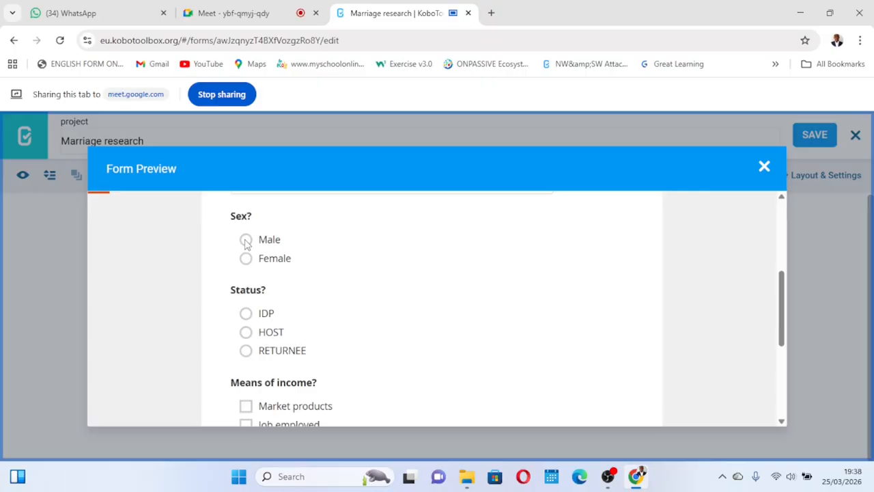
pyautogui.click(247, 240)
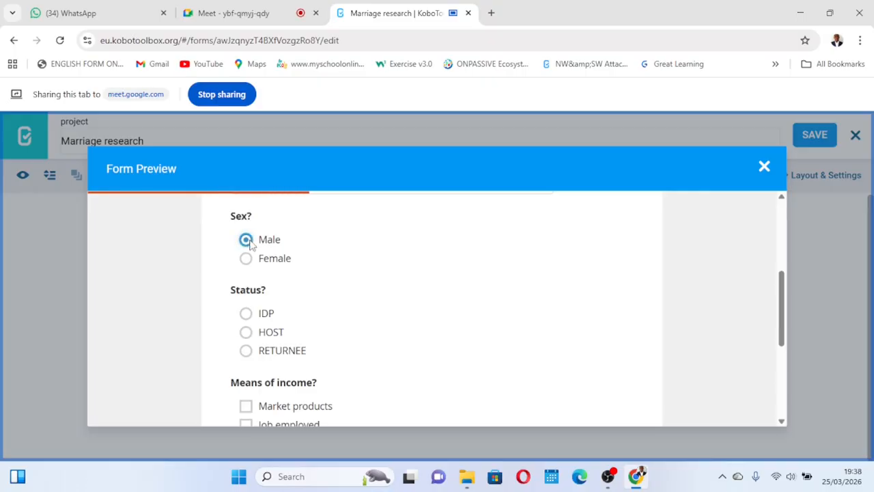
pyautogui.click(245, 258)
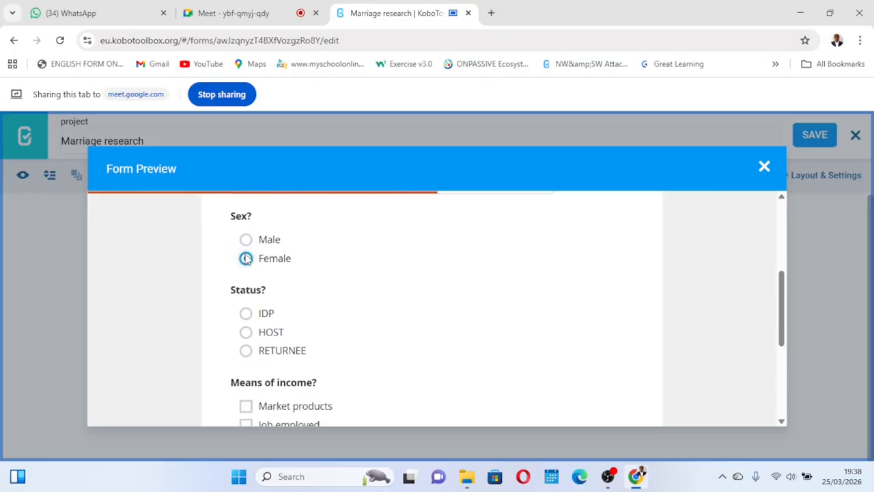
# - In the preview, answer Status? with HOST and tick Market products and Job employed under Means of income?
pyautogui.click(246, 313)
pyautogui.click(246, 331)
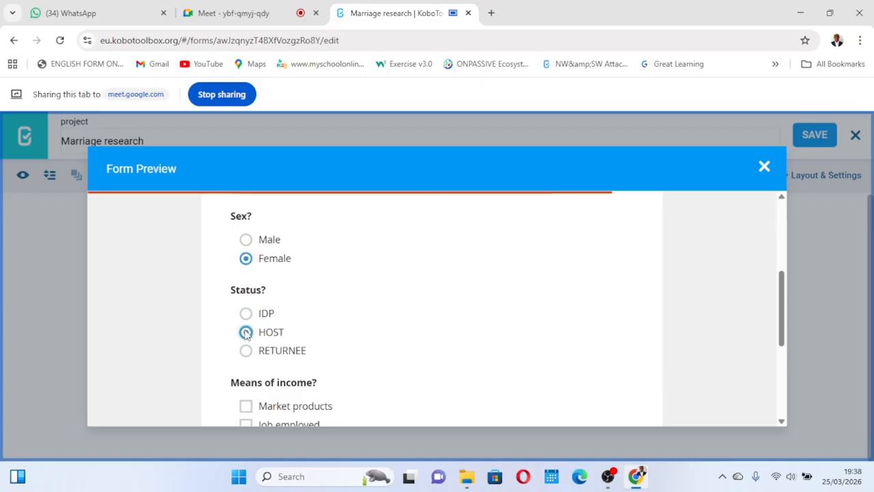
pyautogui.scroll(-2, 343, 293)
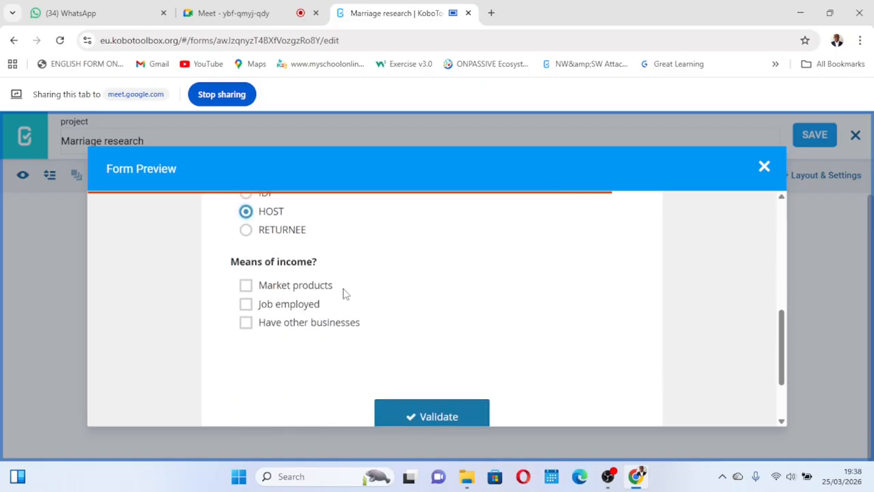
pyautogui.click(245, 284)
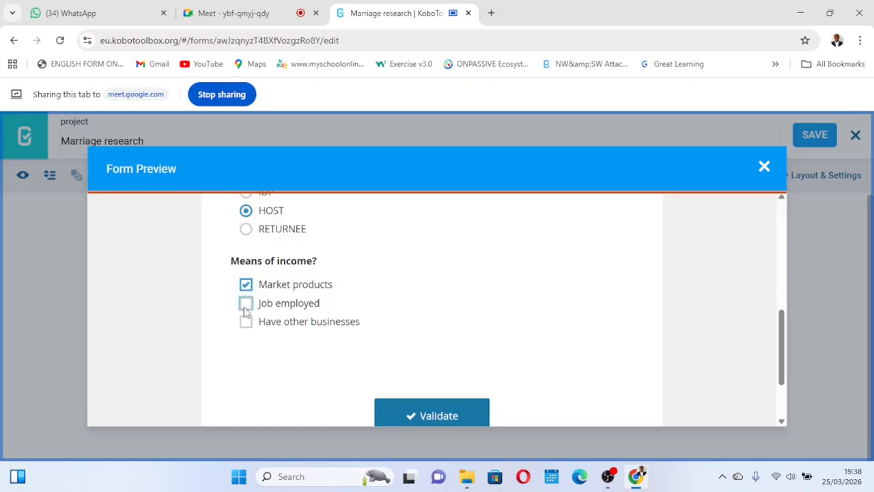
pyautogui.click(245, 305)
pyautogui.scroll(-1, 361, 302)
pyautogui.scroll(6, 361, 301)
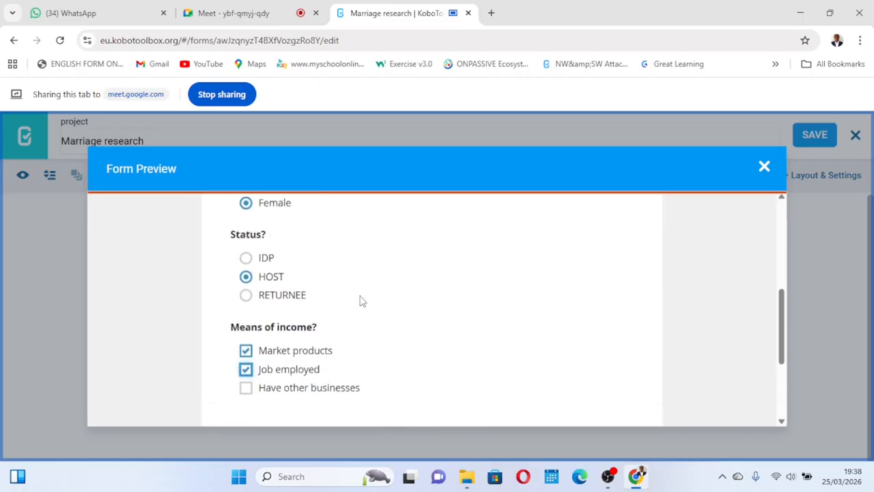
# - Validate the previewed form, acknowledge the result and close the preview
pyautogui.scroll(-15, 654, 241)
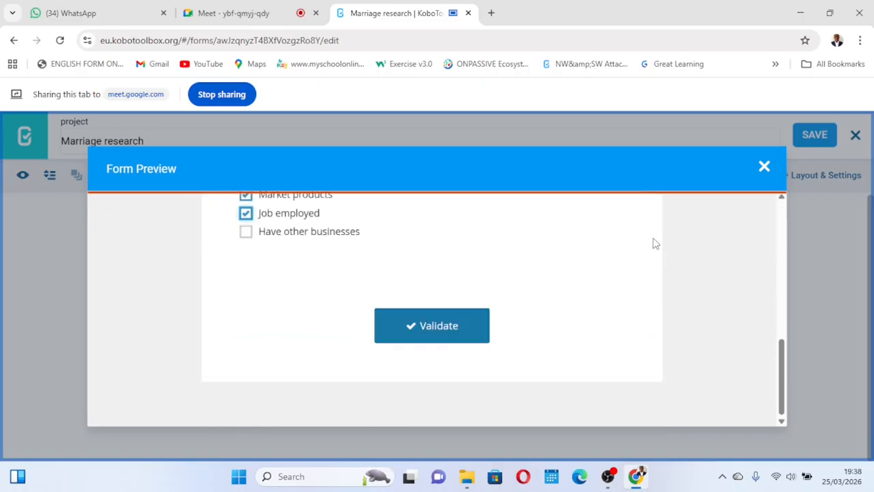
pyautogui.click(435, 334)
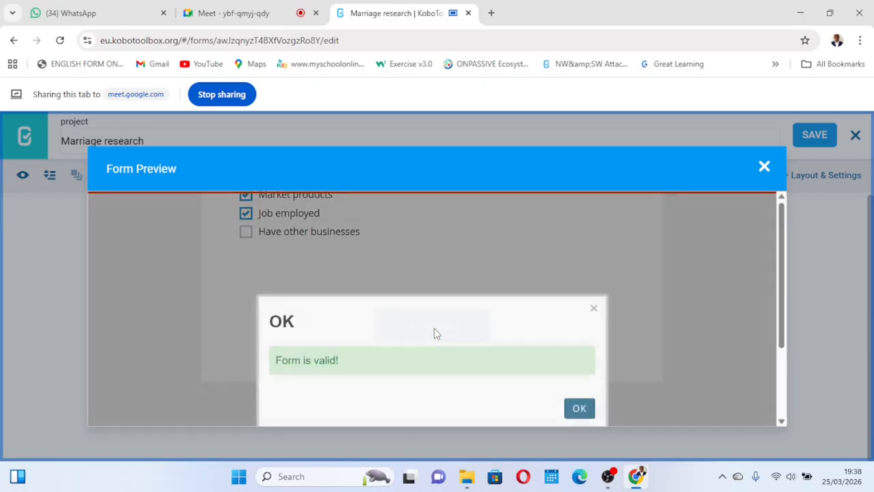
pyautogui.click(583, 409)
pyautogui.click(765, 170)
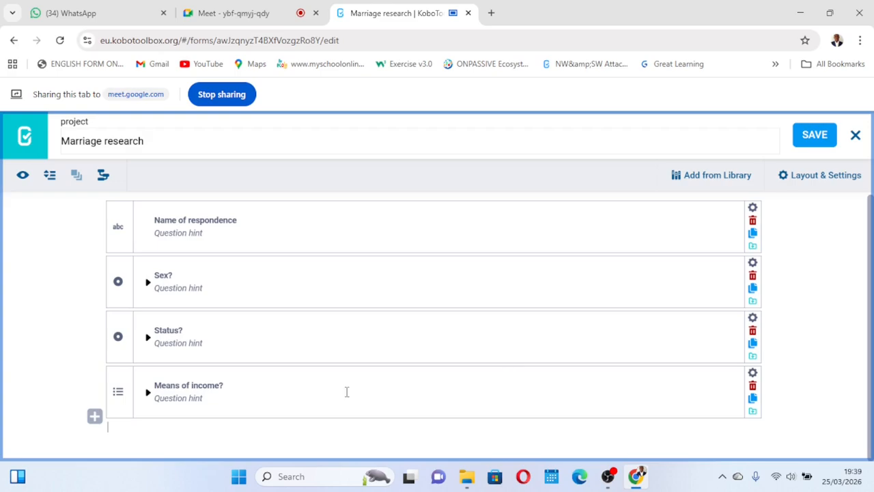
# - Add a new question Age? of type Number at the end of the form and save the form
pyautogui.click(95, 418)
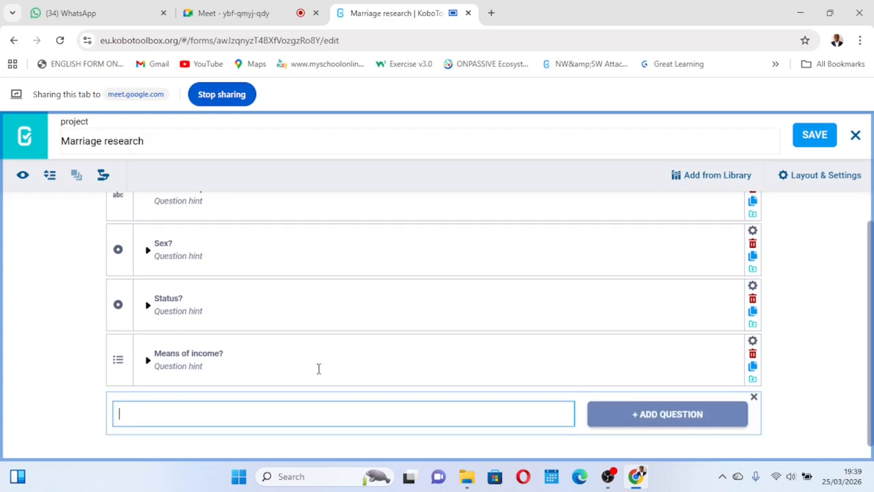
pyautogui.write('A')
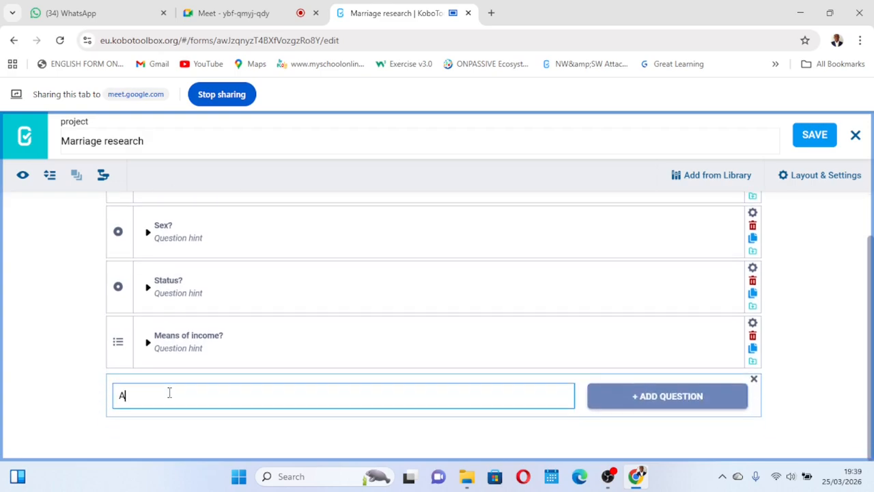
pyautogui.write('ge?')
pyautogui.click(665, 396)
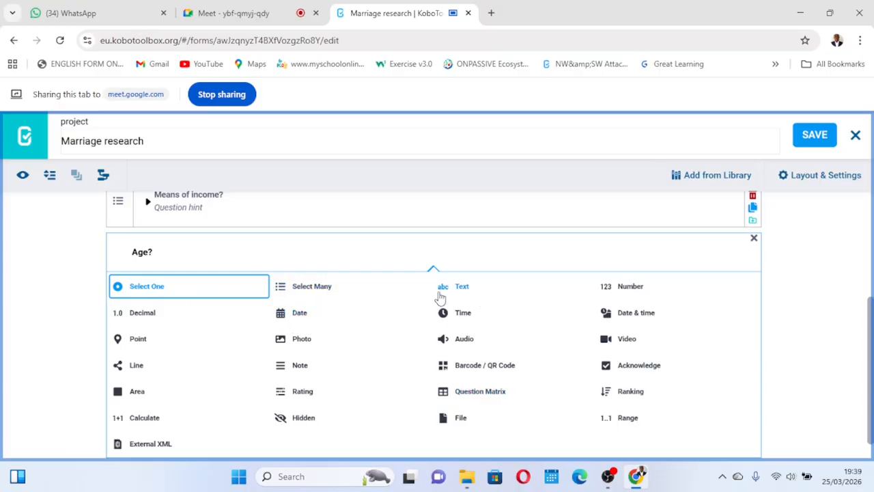
pyautogui.click(626, 290)
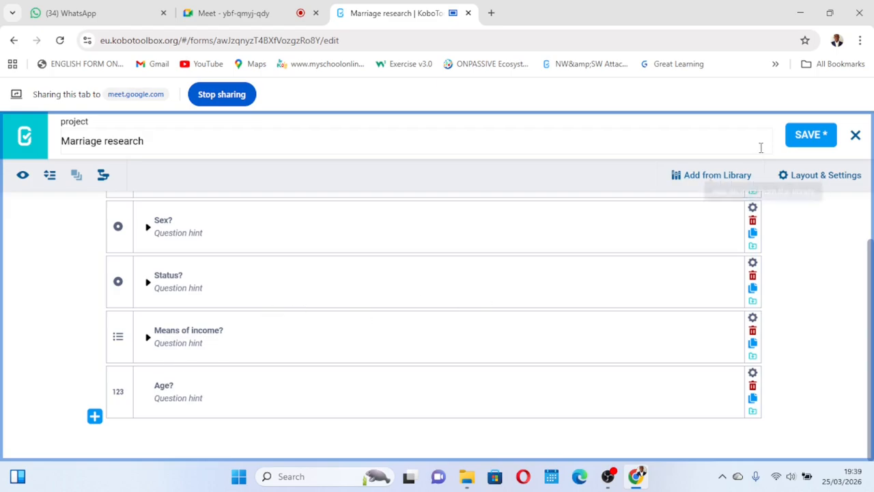
pyautogui.click(811, 147)
# - Preview the form, enter 40 as a test answer to Age?, then close the preview
pyautogui.scroll(1, 138, 259)
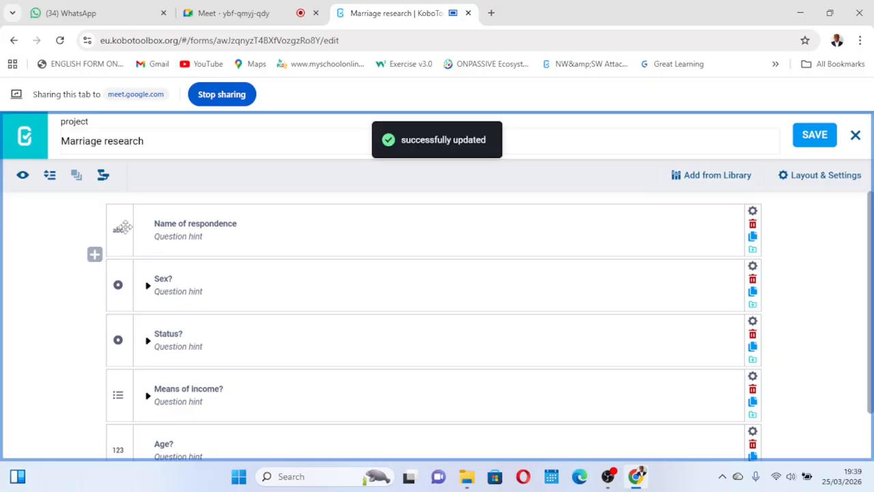
pyautogui.scroll(-1, 121, 230)
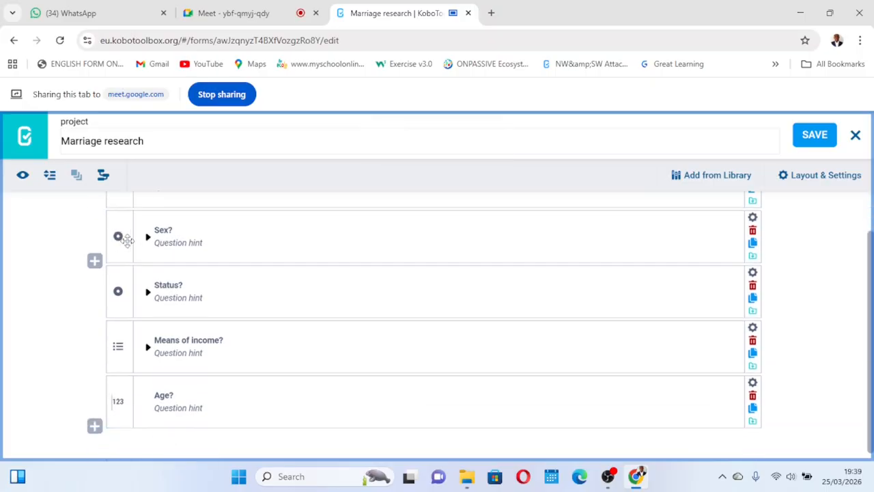
pyautogui.scroll(-1, 124, 237)
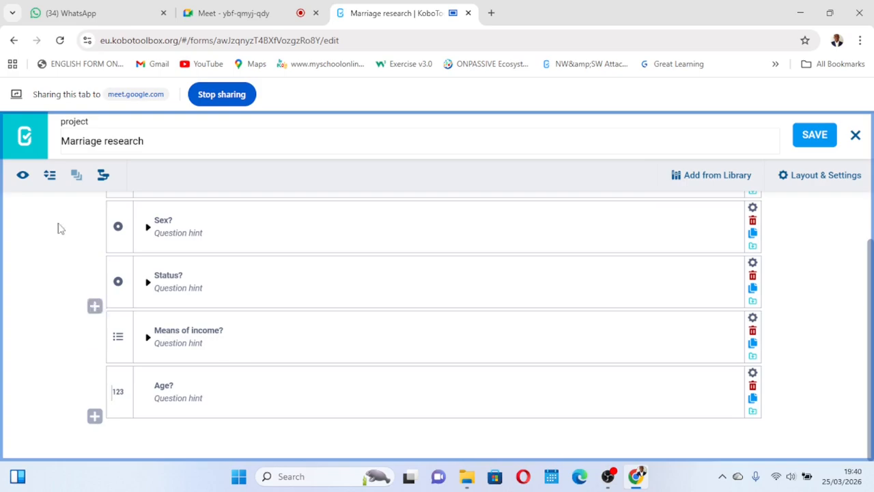
pyautogui.click(22, 176)
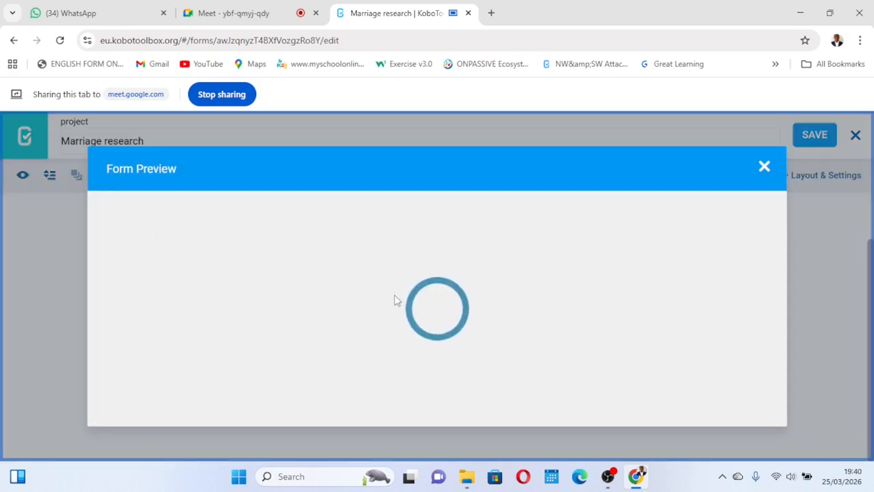
pyautogui.scroll(-10, 396, 301)
pyautogui.scroll(2, 395, 301)
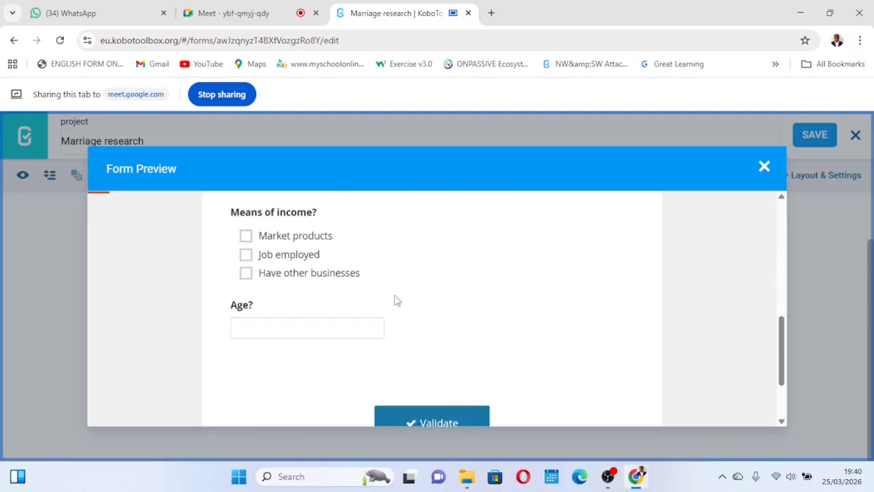
pyautogui.click(270, 351)
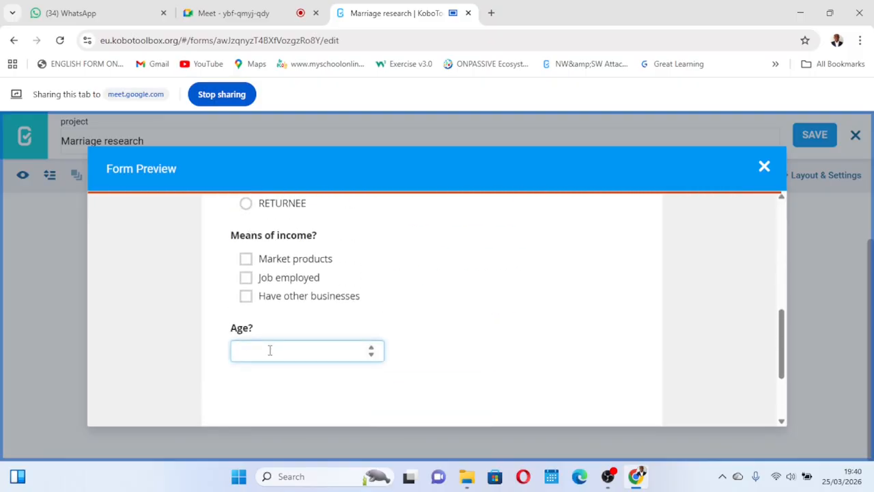
pyautogui.write('12')
pyautogui.press('BackSpace')
pyautogui.press('BackSpace')
pyautogui.write('29')
pyautogui.write('40')
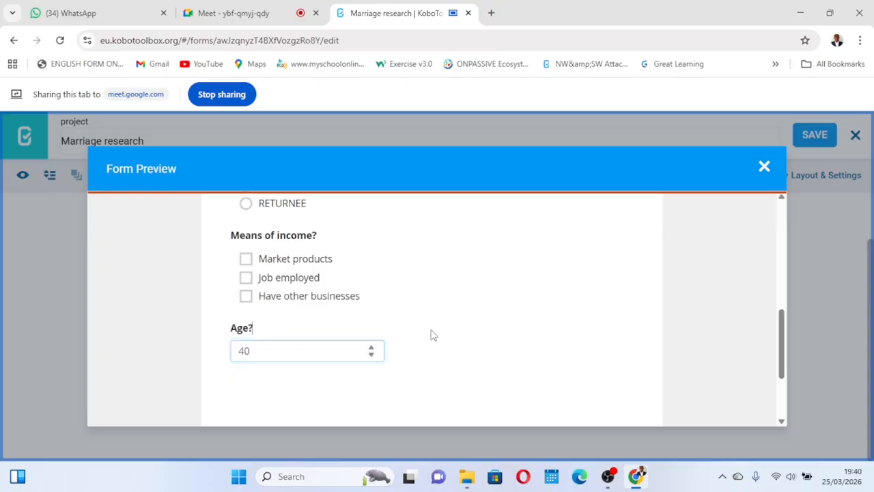
pyautogui.scroll(2, 404, 319)
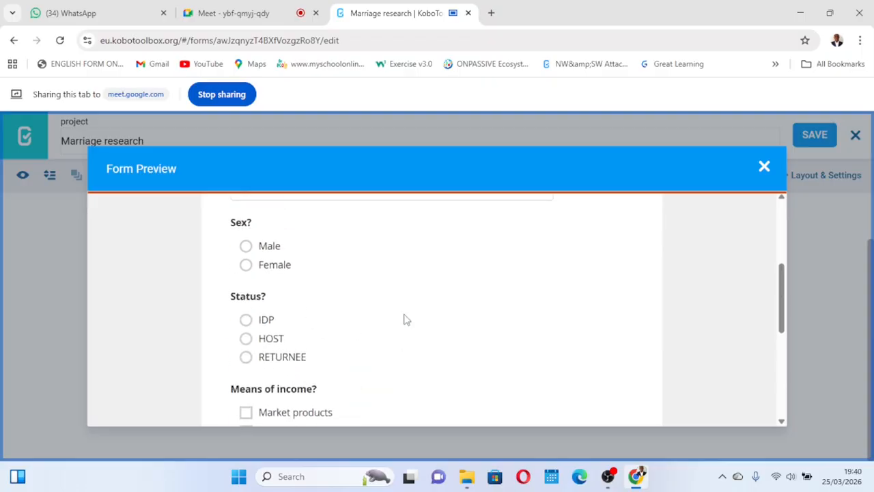
pyautogui.click(763, 168)
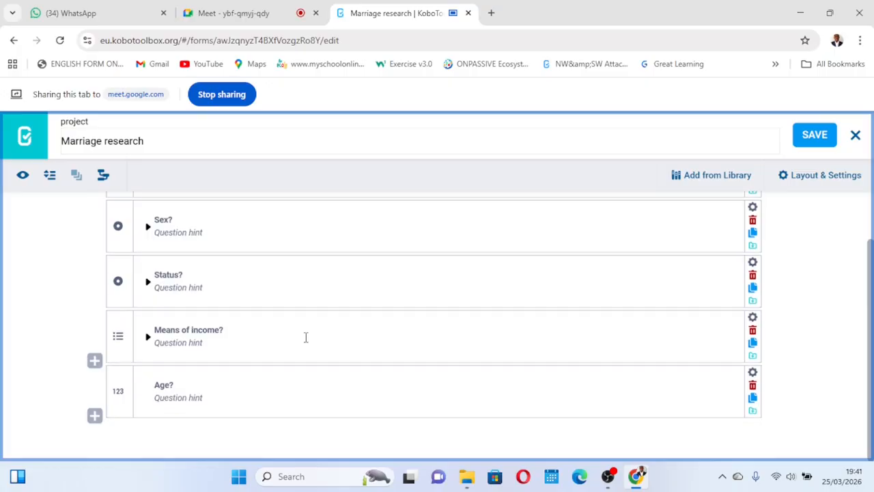
# - Add a new question Date? of type Date below Age? and save the form
pyautogui.click(94, 417)
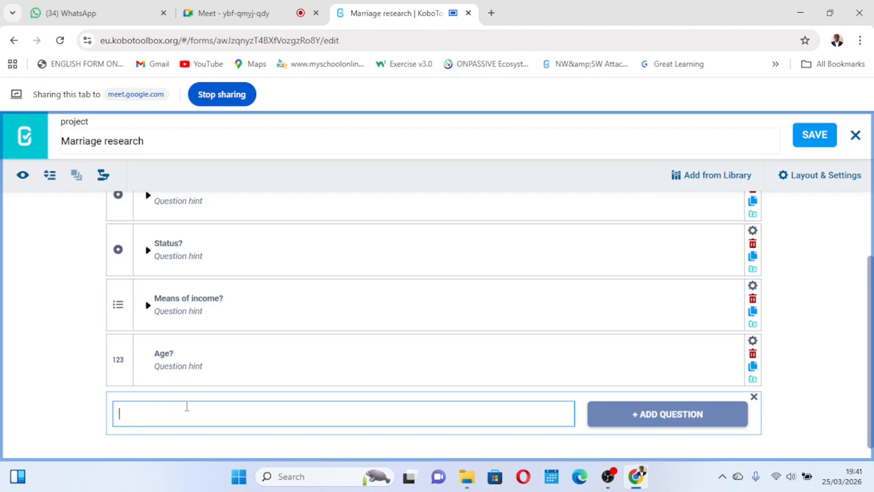
pyautogui.write('Date?')
pyautogui.click(642, 418)
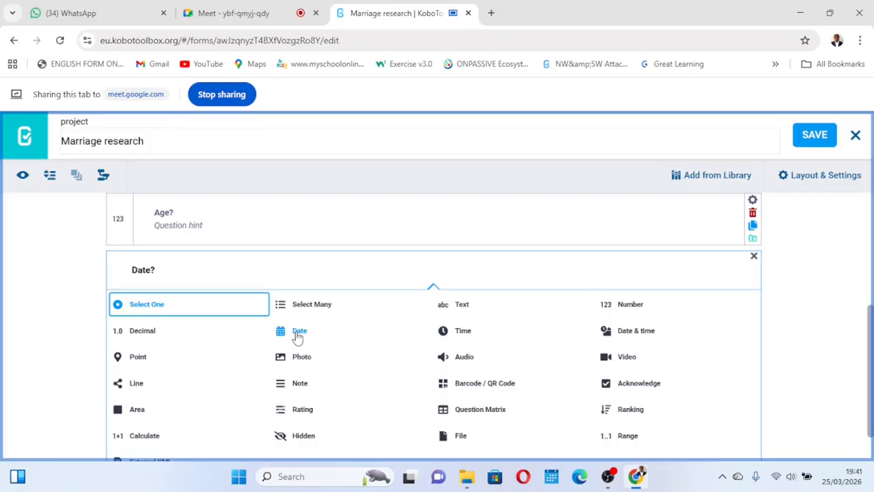
pyautogui.click(297, 335)
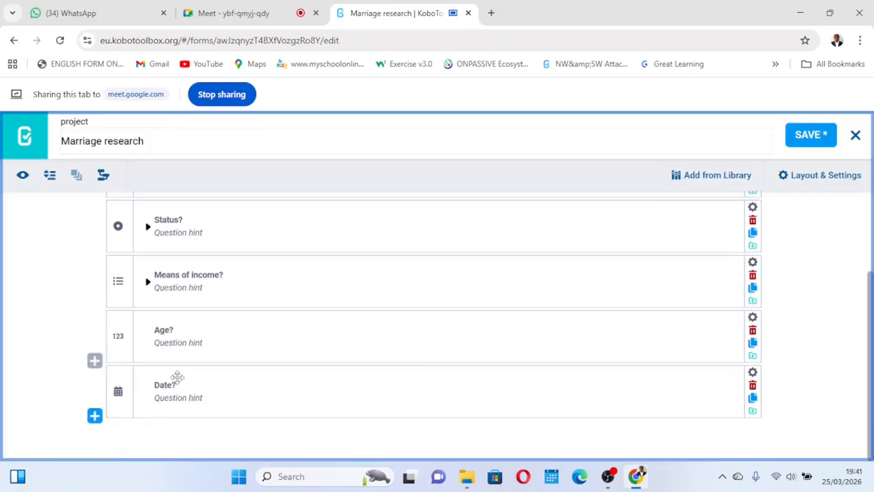
pyautogui.click(810, 139)
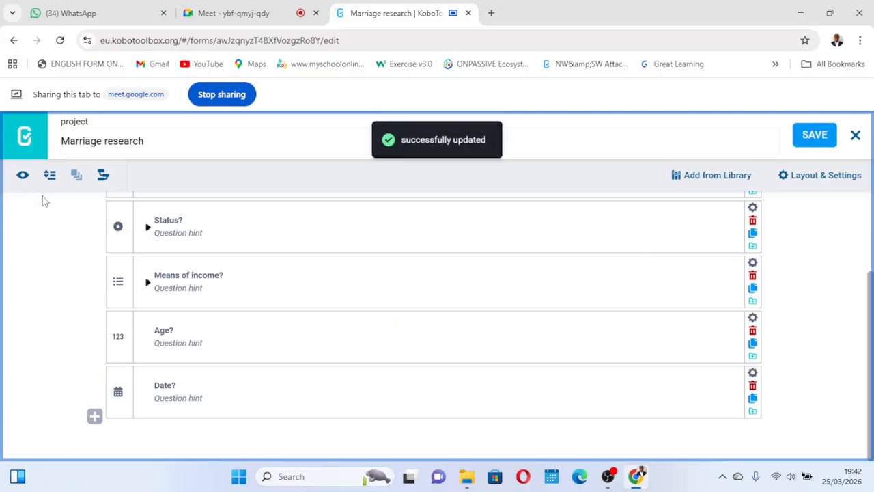
# - Preview the form, open the Date? calendar and step back to August 2025, then close the preview
pyautogui.click(23, 175)
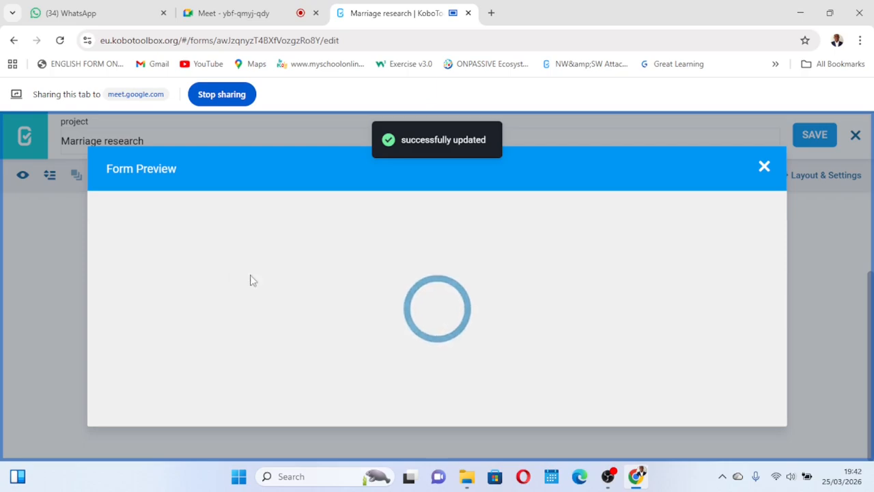
pyautogui.scroll(-10, 366, 307)
pyautogui.scroll(1, 365, 307)
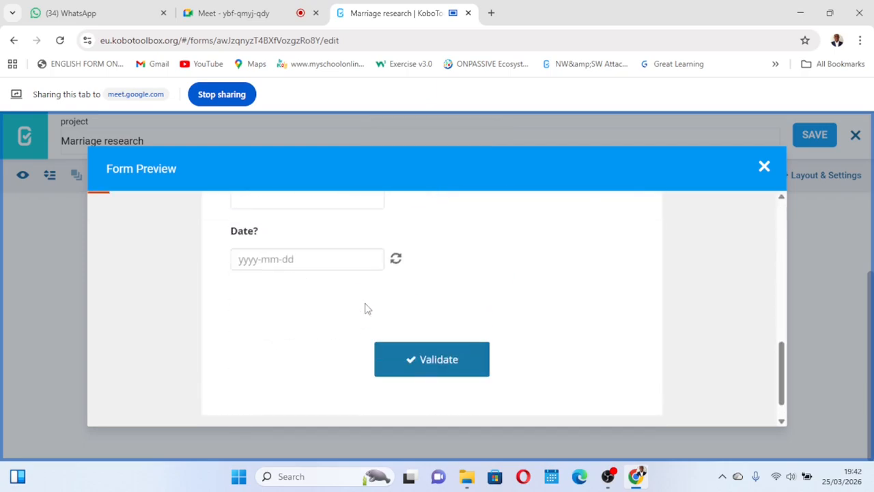
pyautogui.click(326, 256)
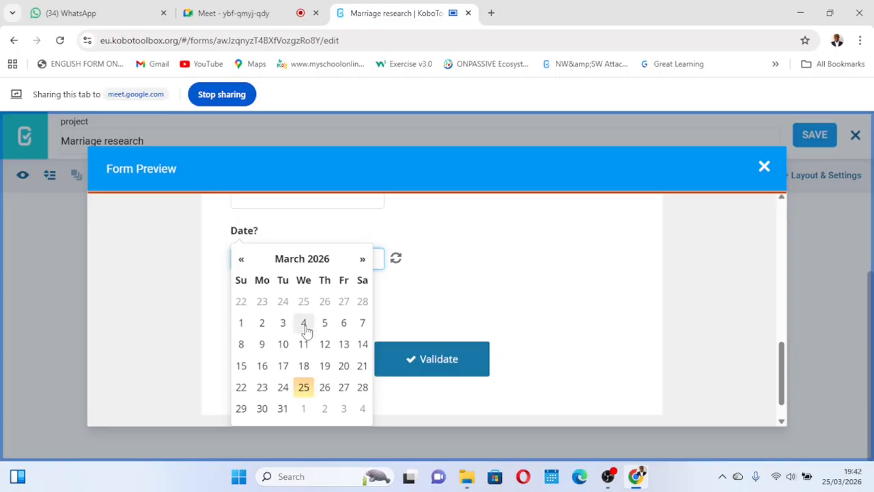
pyautogui.click(241, 260)
pyautogui.click(241, 261)
pyautogui.click(241, 260)
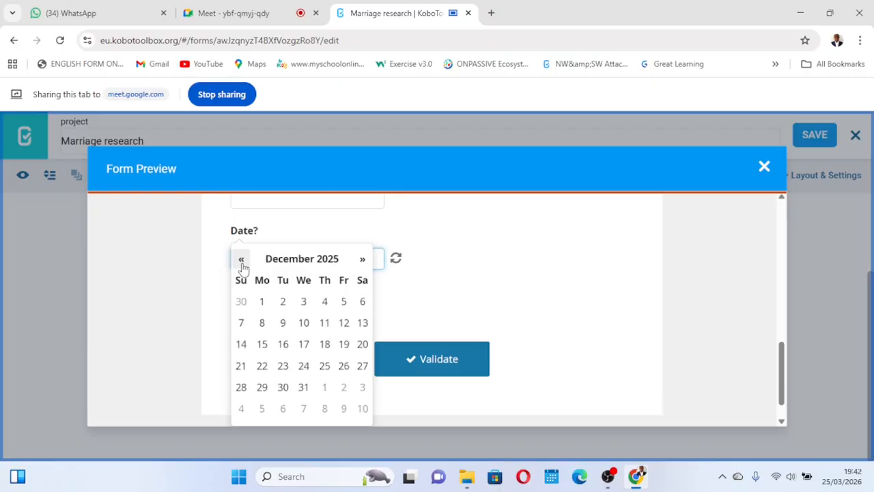
pyautogui.click(241, 260)
pyautogui.click(241, 260)
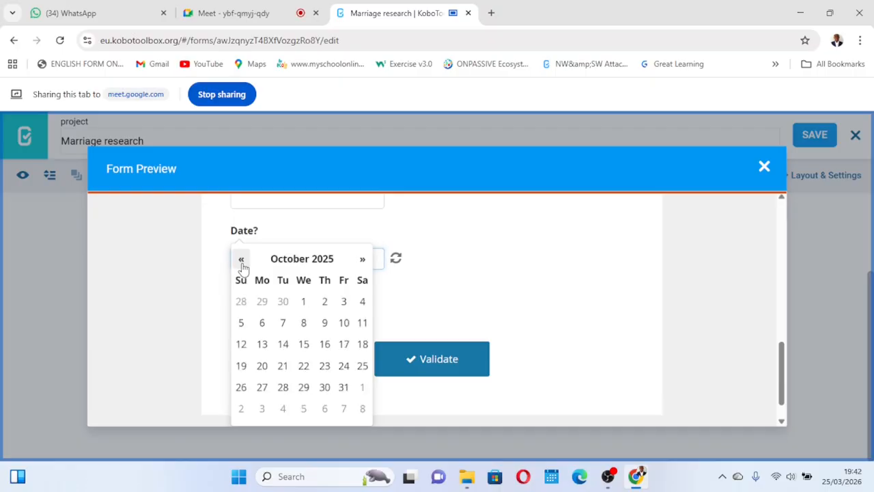
pyautogui.click(241, 260)
pyautogui.click(241, 260)
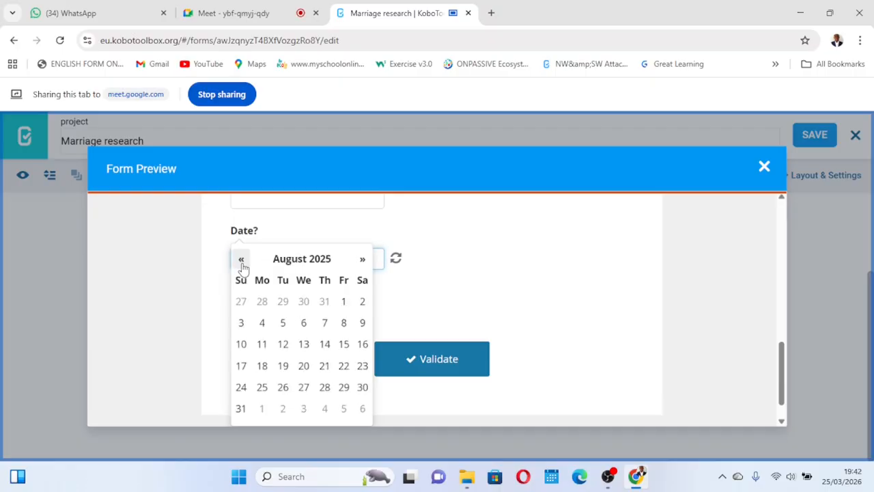
pyautogui.click(459, 282)
pyautogui.scroll(15, 402, 305)
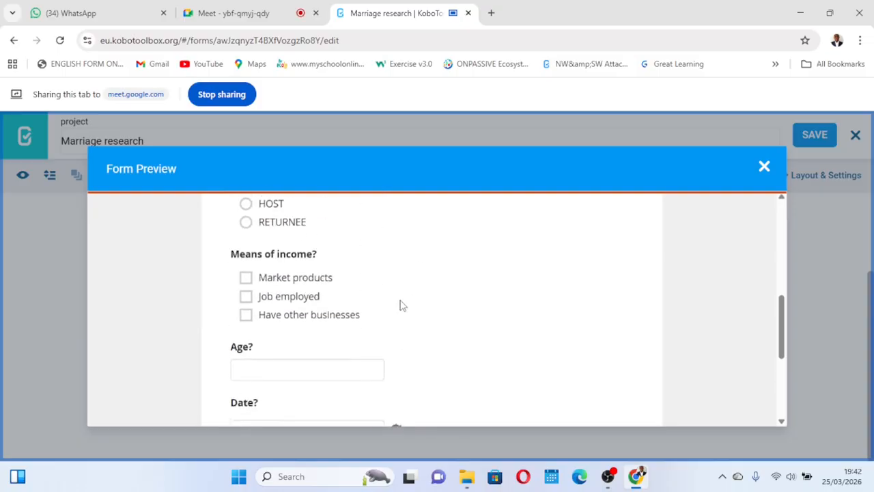
pyautogui.click(765, 170)
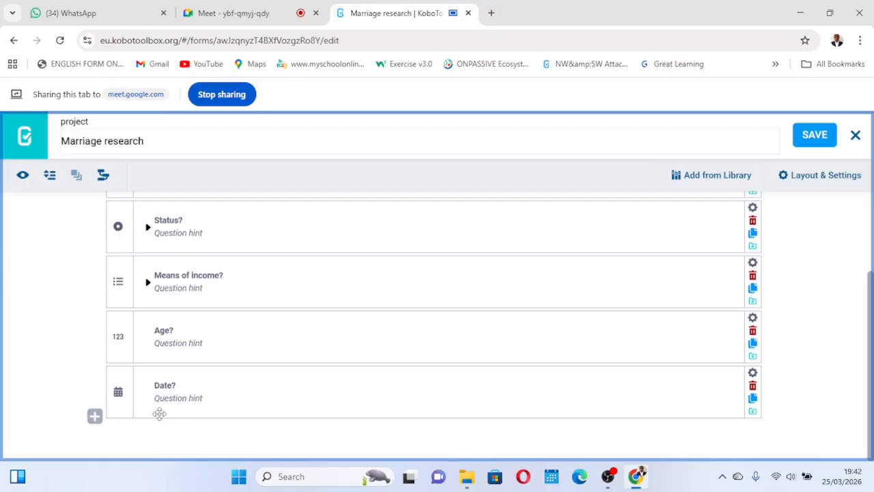
# - Add a new question Amount paid? of type Decimal at the end of the form and save the form
pyautogui.click(322, 390)
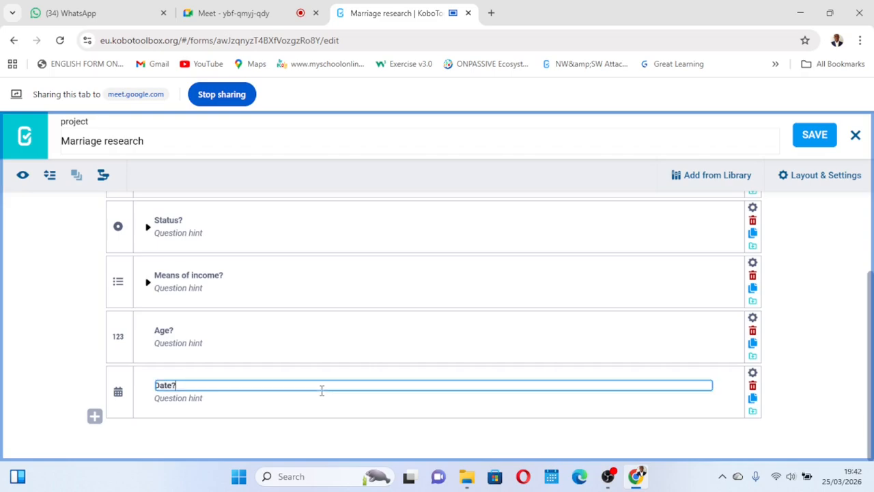
pyautogui.click(607, 452)
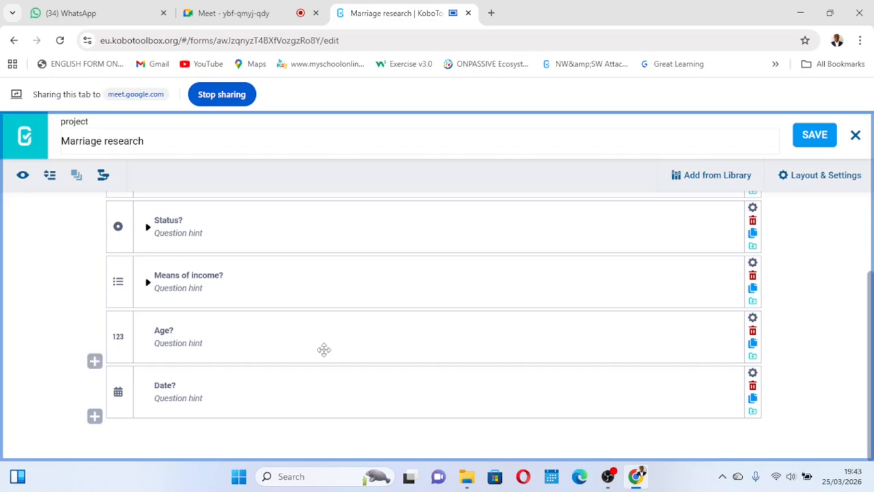
pyautogui.click(94, 417)
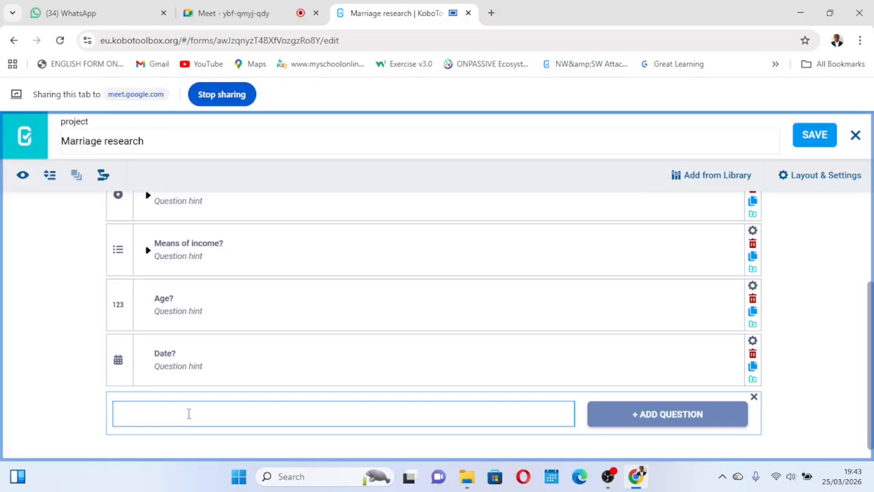
pyautogui.write('Amount paid?')
pyautogui.click(645, 415)
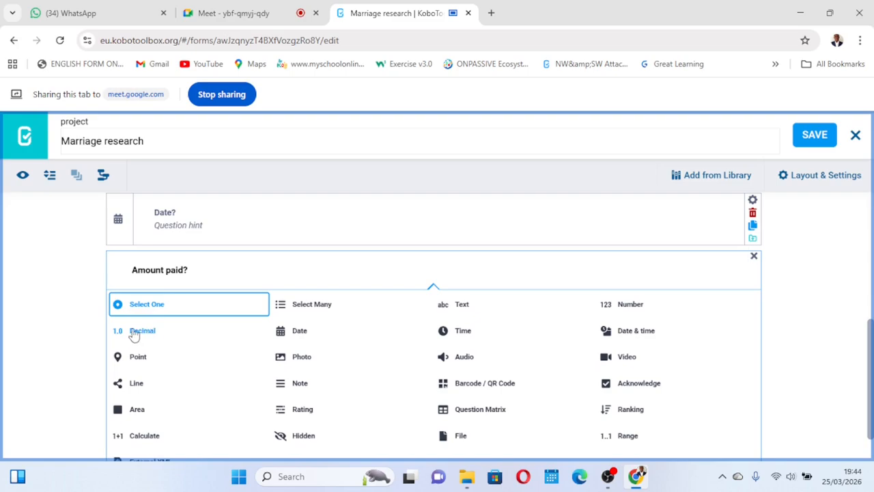
pyautogui.click(144, 332)
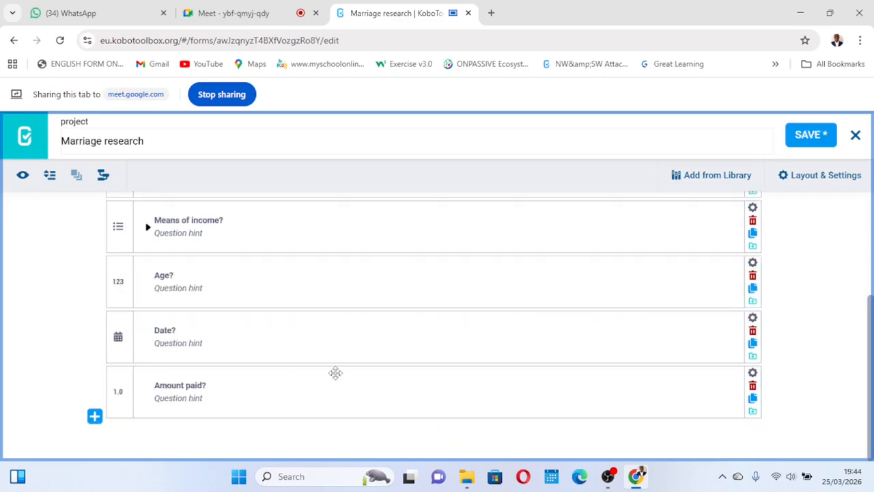
pyautogui.click(811, 134)
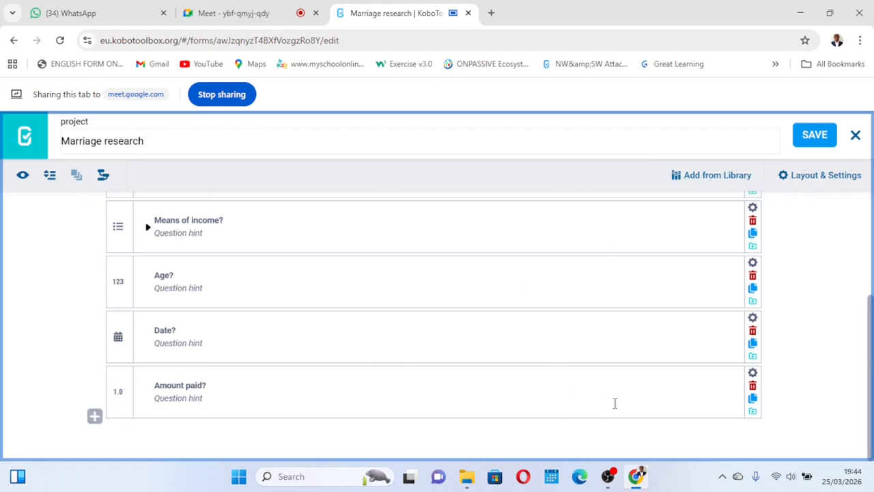
# - Add a new question Location? of type Point below Amount paid? and save the form
pyautogui.click(94, 416)
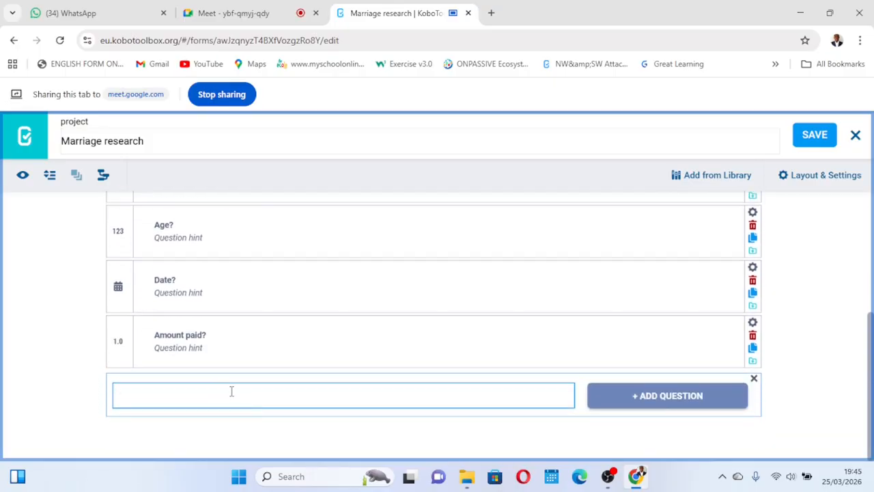
pyautogui.write('Location')
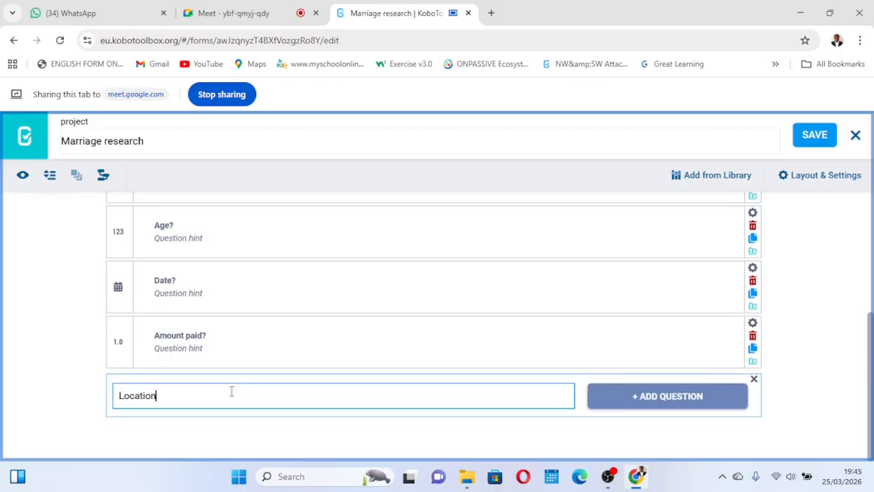
pyautogui.write('?')
pyautogui.click(642, 396)
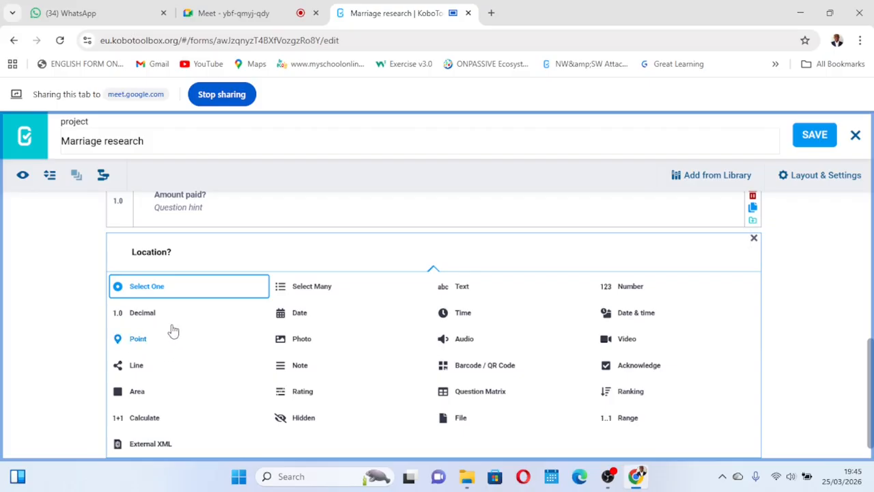
pyautogui.click(139, 340)
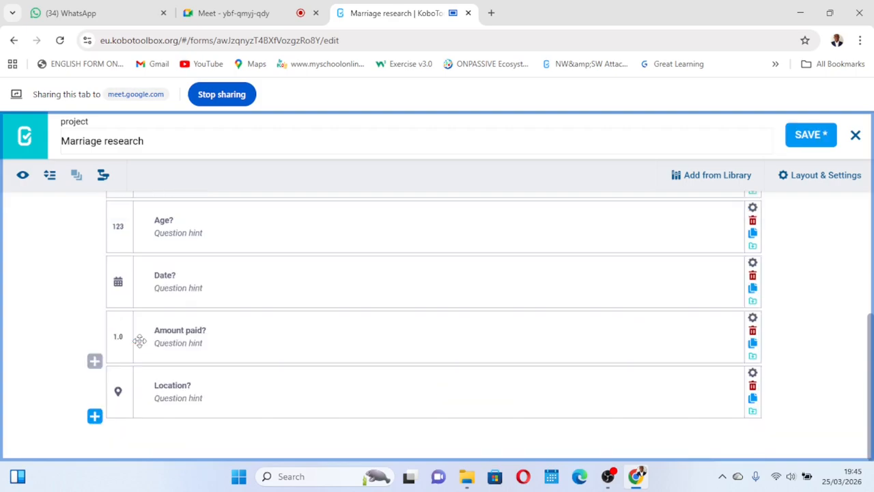
pyautogui.click(812, 143)
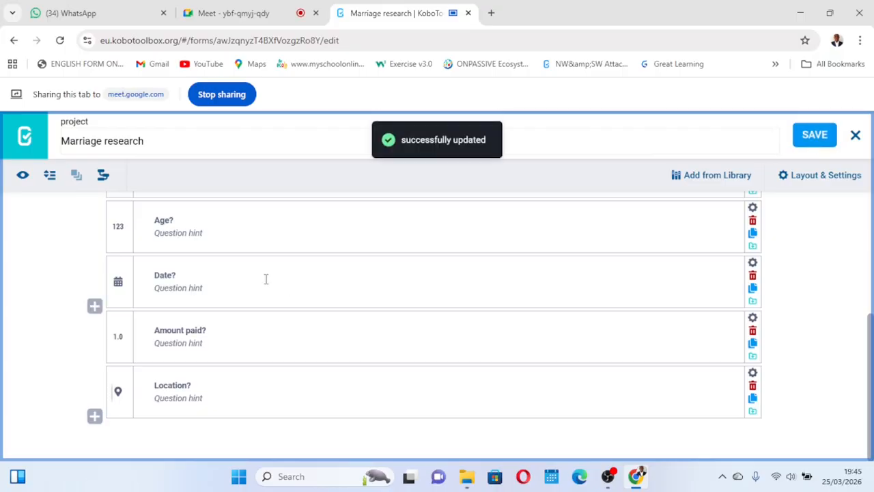
# - Preview the form, request the current position on the Location? map, then close the preview
pyautogui.click(23, 176)
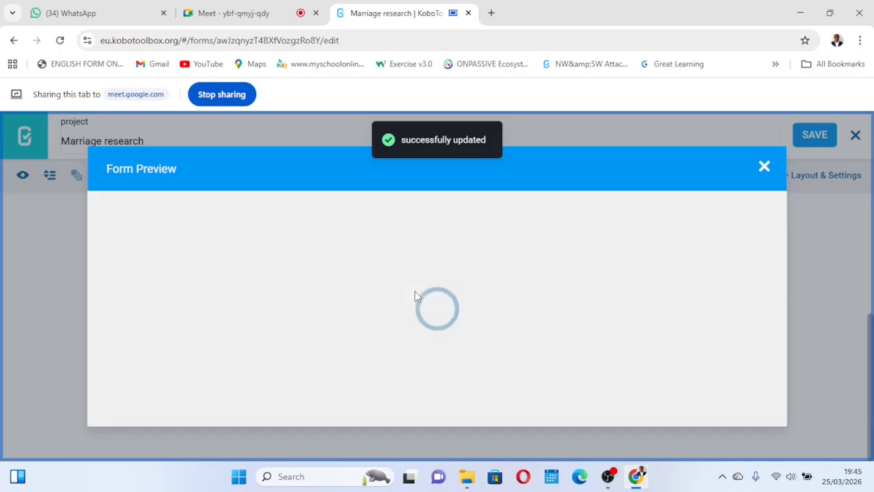
pyautogui.scroll(-5, 414, 296)
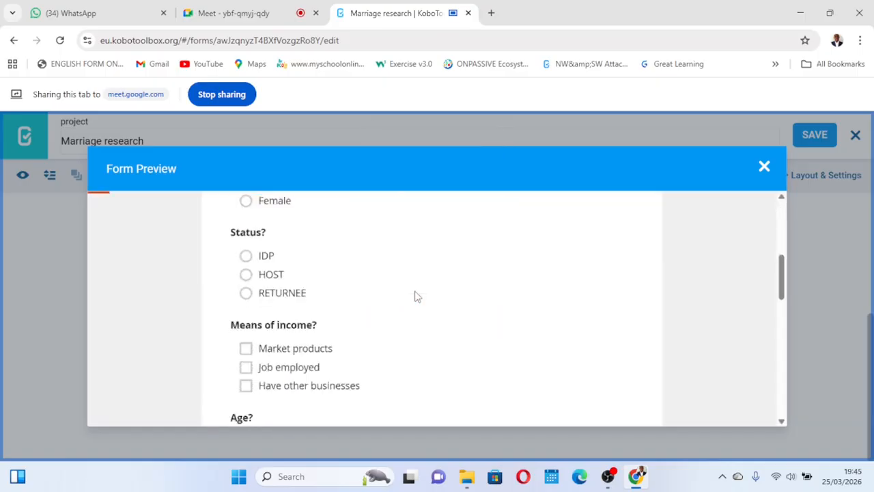
pyautogui.scroll(-10, 414, 294)
pyautogui.scroll(4, 415, 291)
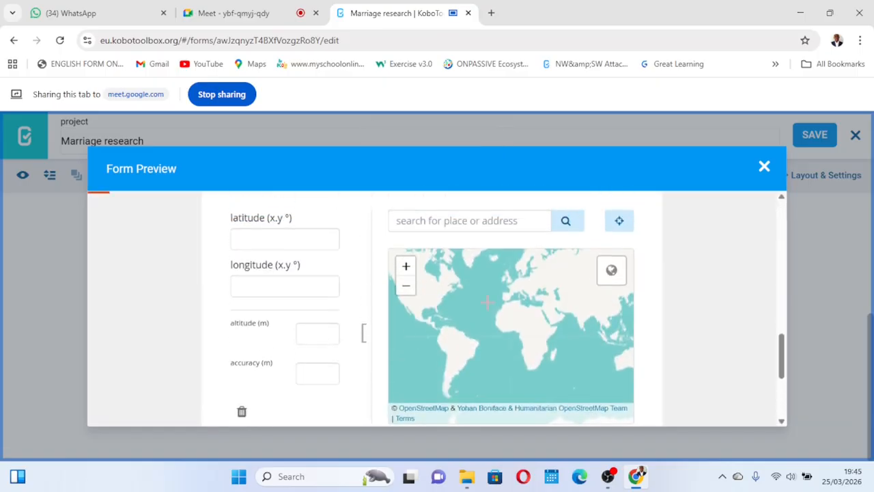
pyautogui.scroll(1, 440, 339)
pyautogui.scroll(-1, 441, 340)
pyautogui.scroll(2, 338, 327)
pyautogui.scroll(1, 474, 269)
pyautogui.scroll(-1, 474, 269)
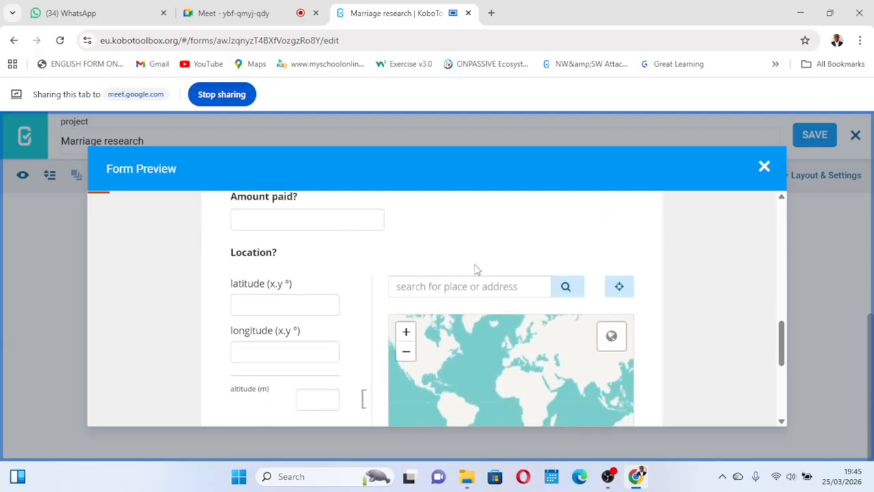
pyautogui.click(621, 290)
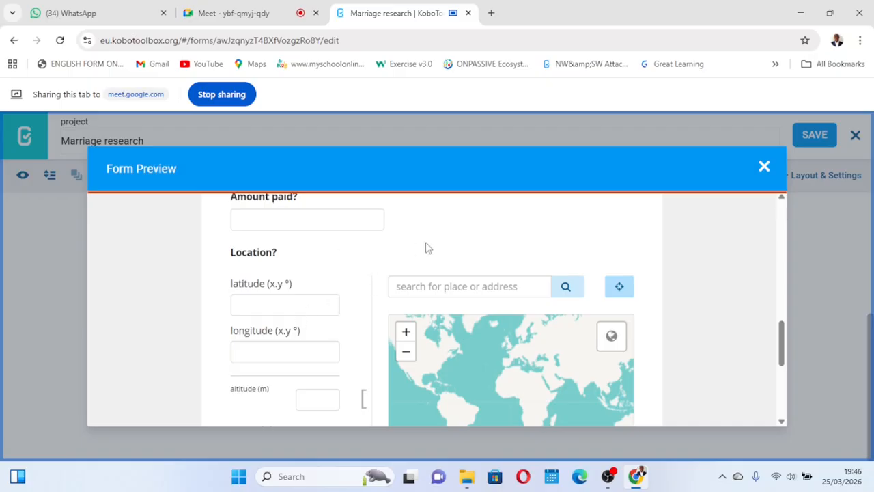
pyautogui.scroll(-1, 426, 246)
pyautogui.scroll(2, 425, 247)
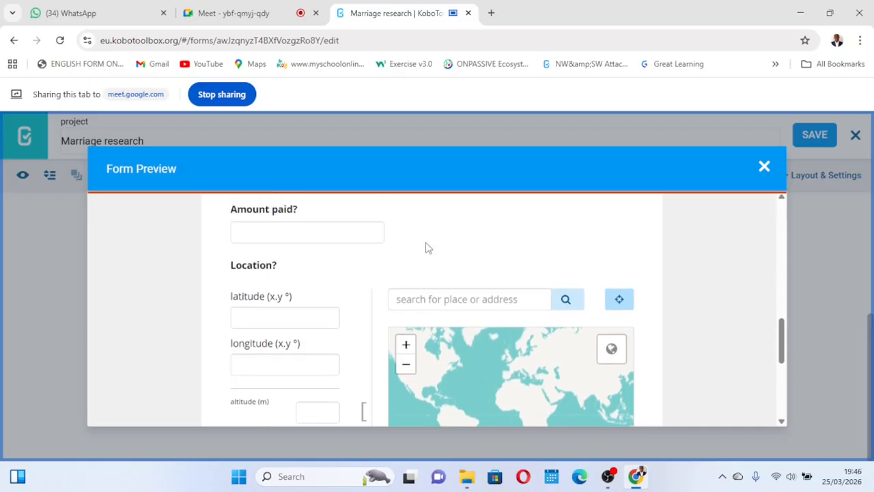
pyautogui.scroll(-1, 425, 246)
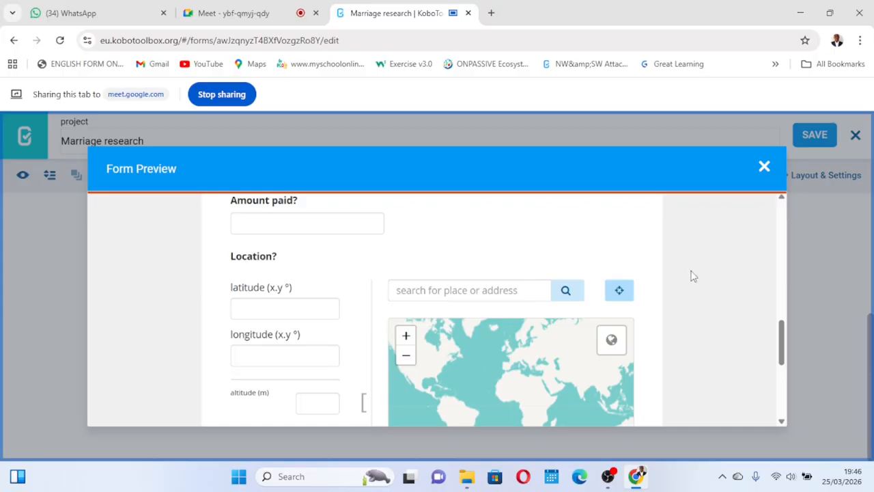
pyautogui.click(764, 168)
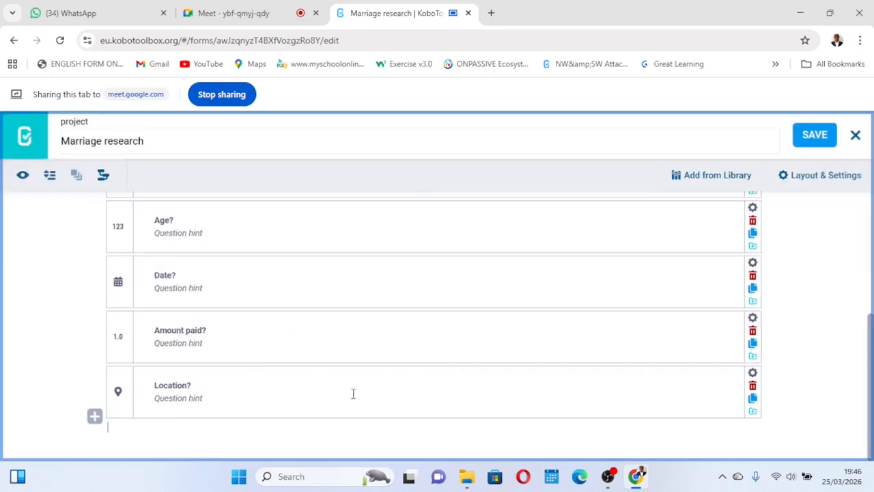
# - Add a new question Time? of type Time below Location? and save the form
pyautogui.click(95, 417)
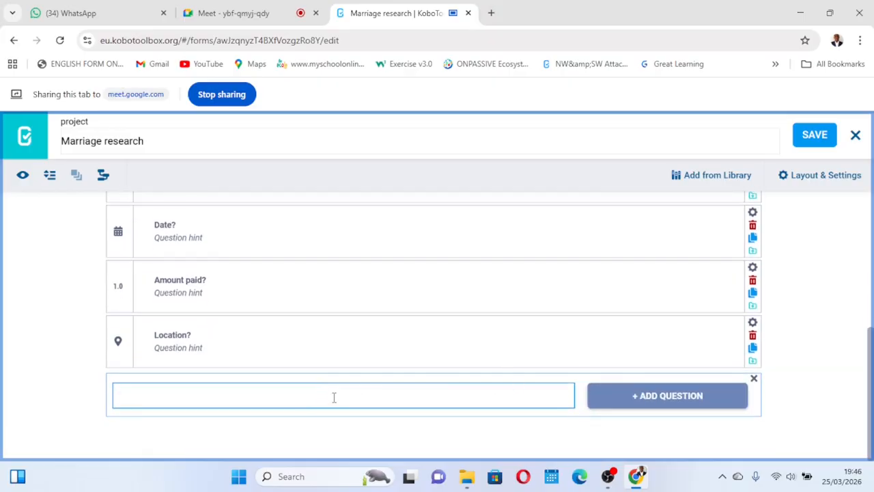
pyautogui.write('Time?')
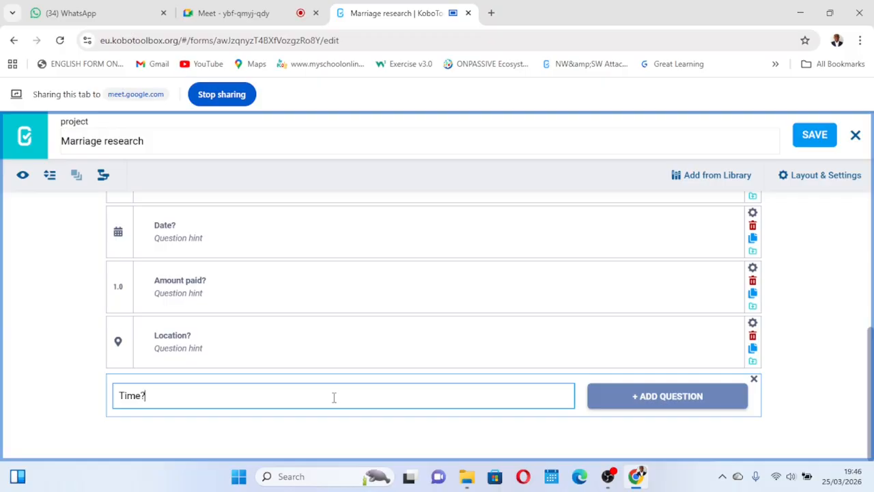
pyautogui.click(678, 396)
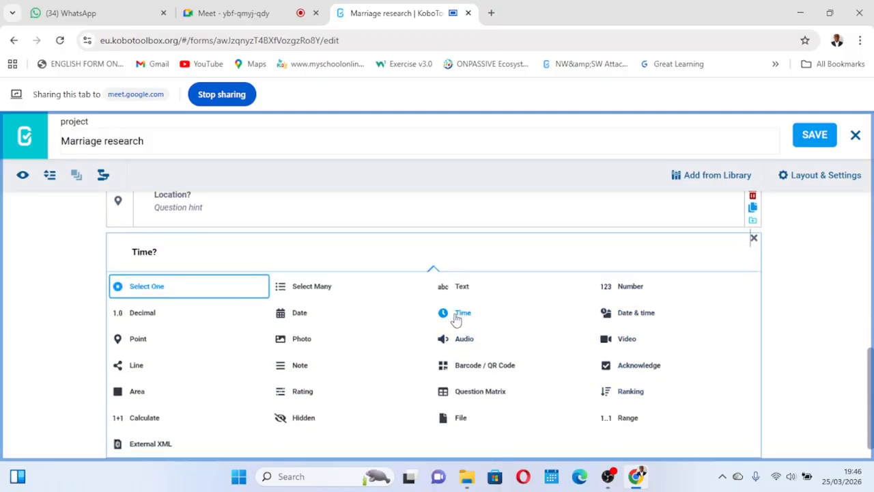
pyautogui.click(463, 312)
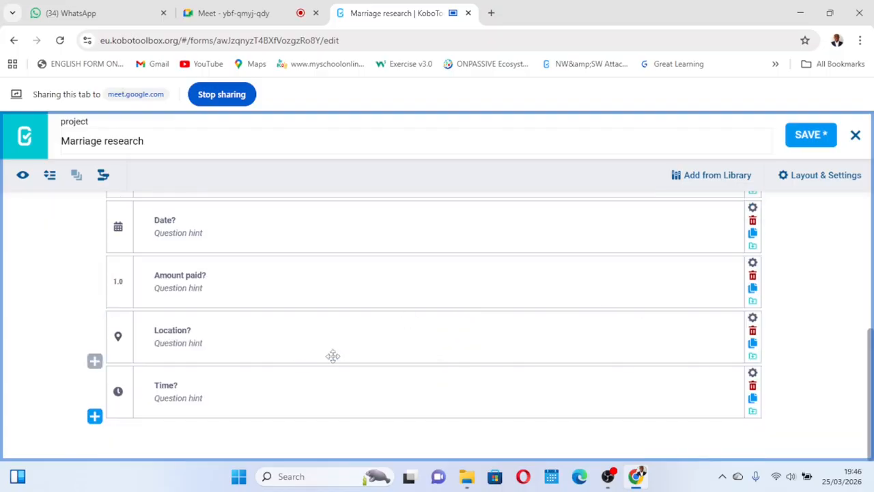
pyautogui.click(806, 137)
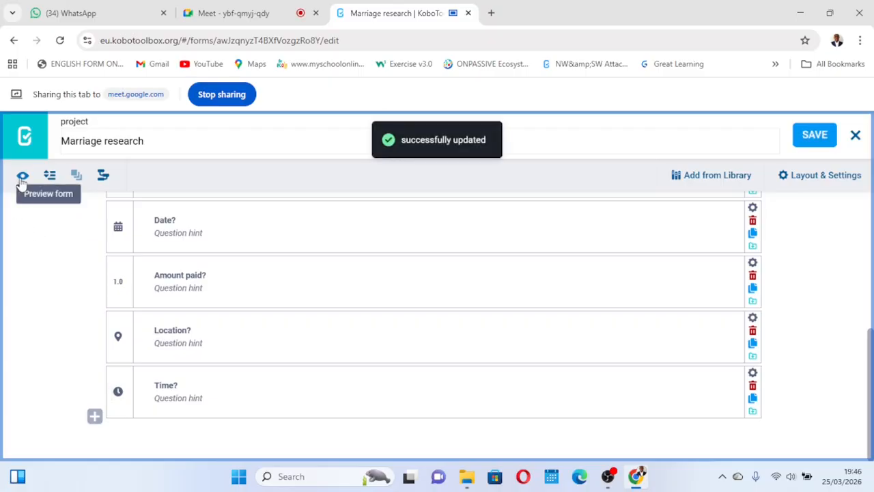
# - Preview the form, set 10:30 AM as a test answer to Time? with the time picker, then close the preview
pyautogui.click(22, 176)
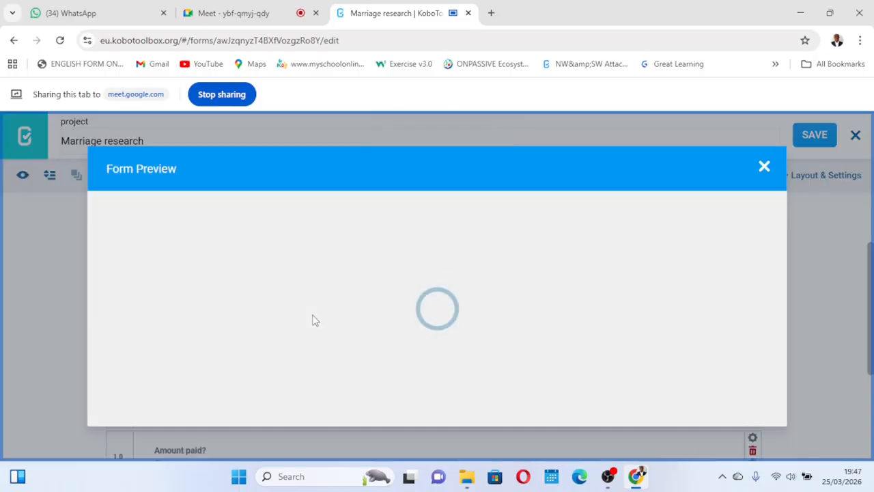
pyautogui.scroll(-15, 312, 319)
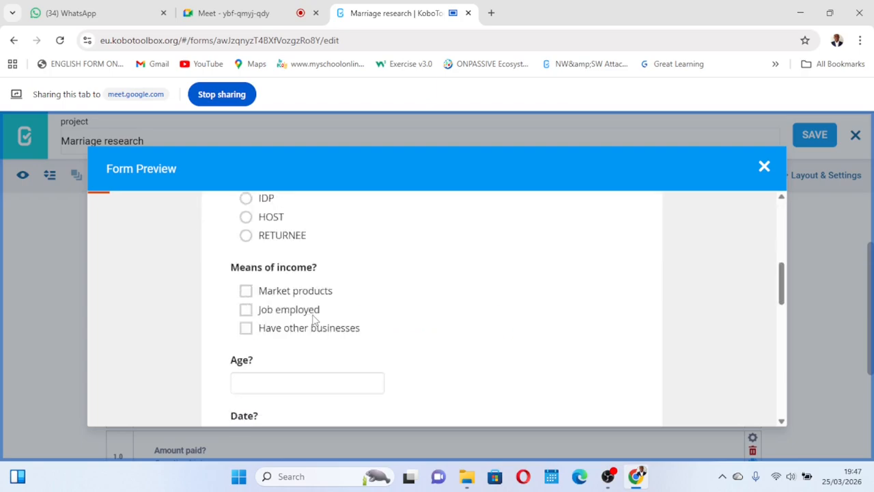
pyautogui.scroll(2, 312, 318)
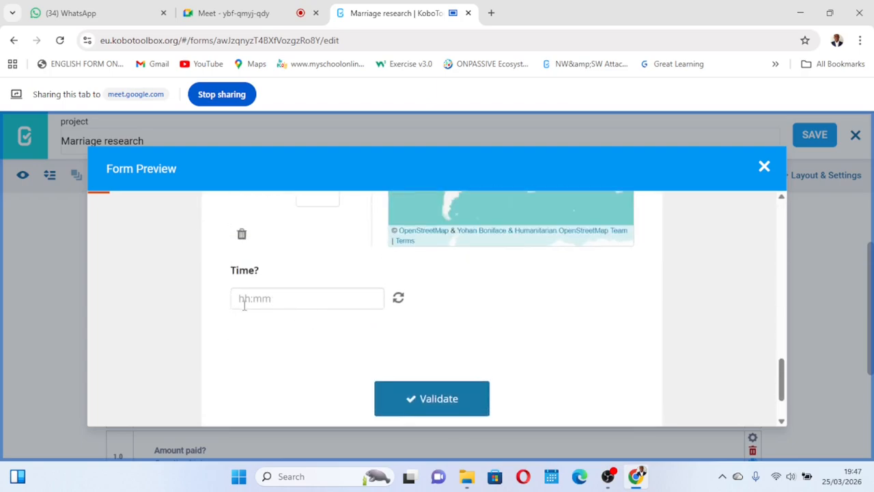
pyautogui.click(251, 300)
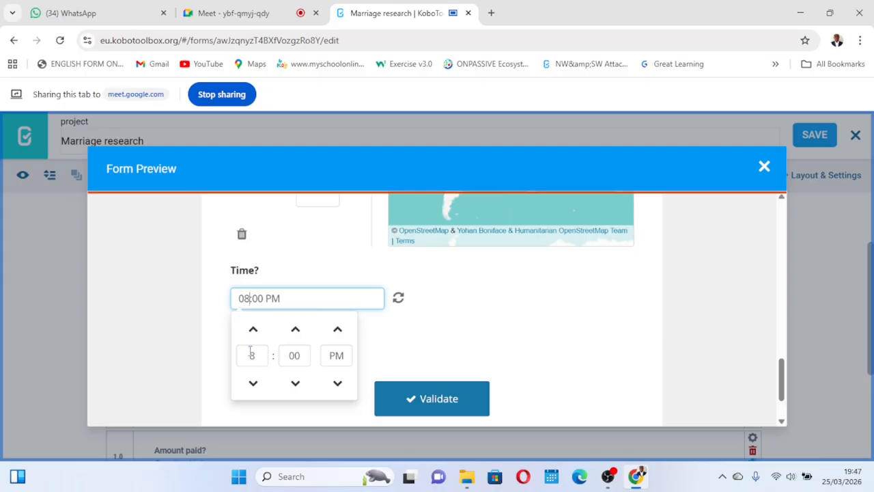
pyautogui.click(340, 388)
pyautogui.click(338, 385)
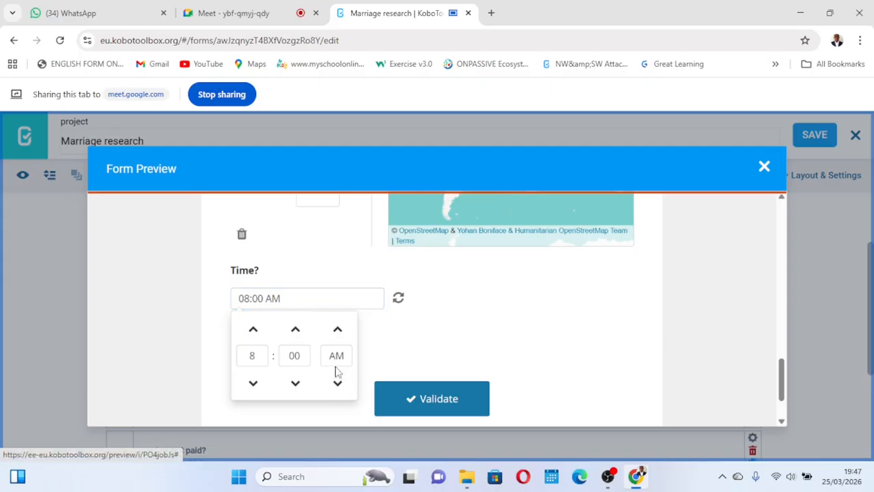
pyautogui.click(295, 332)
pyautogui.click(295, 335)
pyautogui.click(252, 330)
pyautogui.click(394, 356)
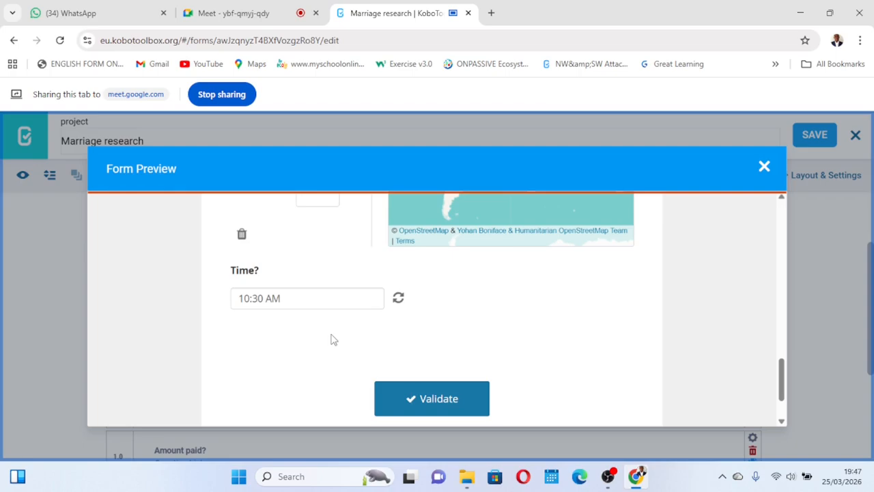
pyautogui.click(763, 169)
# - Add a new question Date and time of type Date & time at the end of the form
pyautogui.scroll(-3, 361, 377)
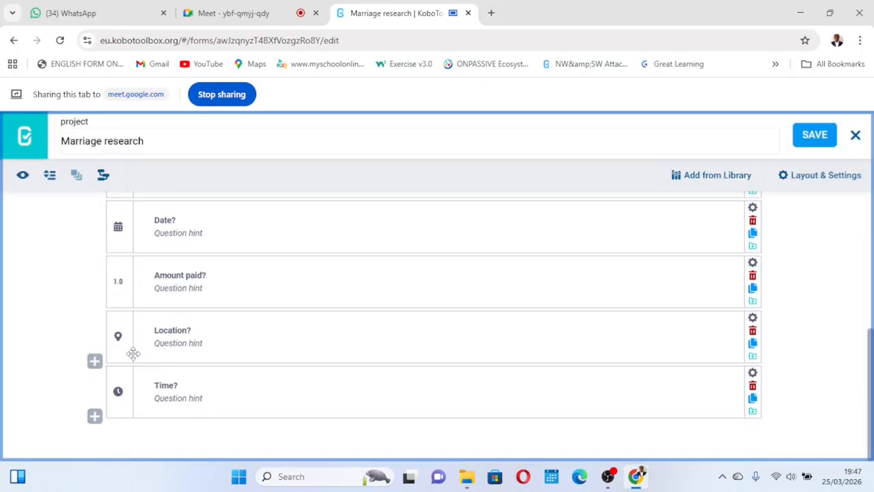
pyautogui.click(95, 416)
pyautogui.scroll(-2, 338, 368)
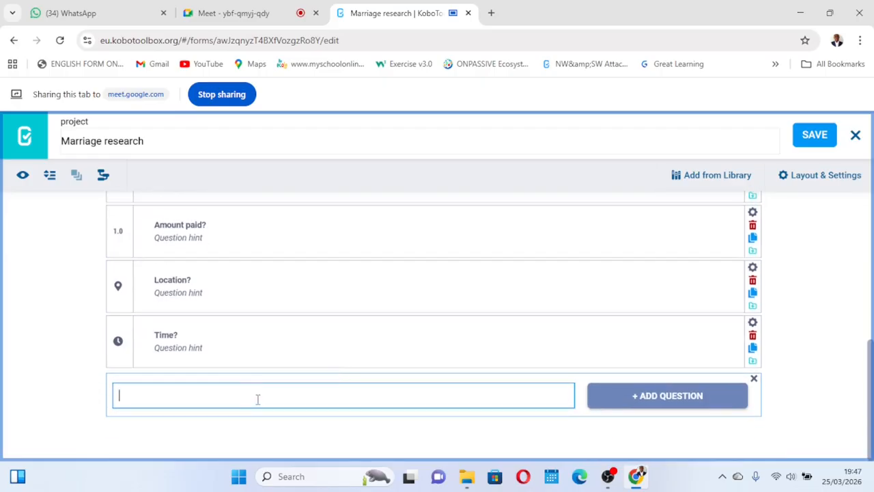
pyautogui.write('D')
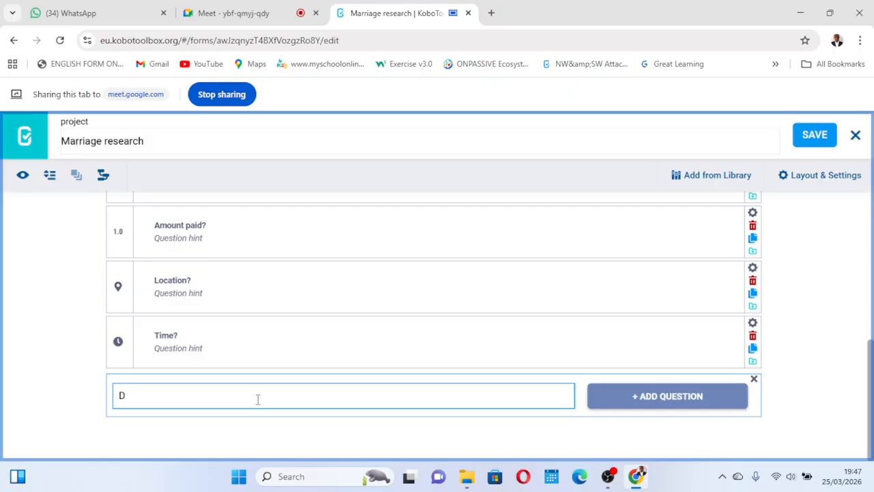
pyautogui.write('tae and time')
pyautogui.click(680, 402)
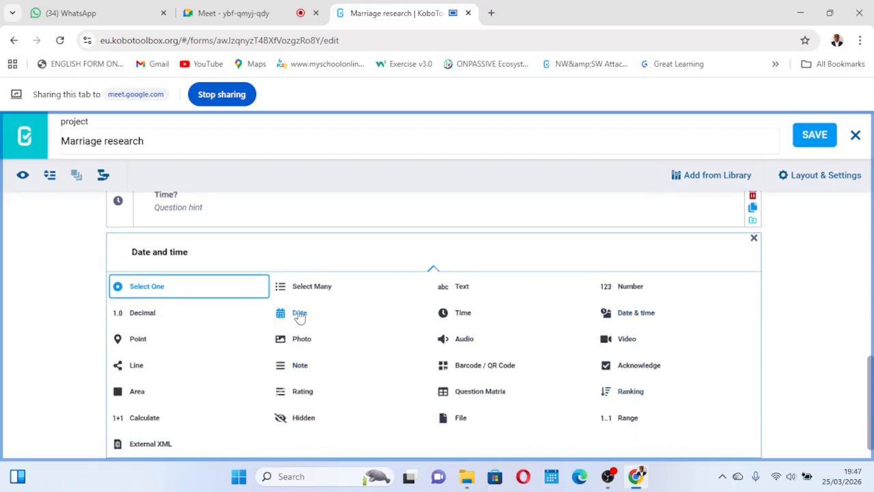
pyautogui.click(637, 314)
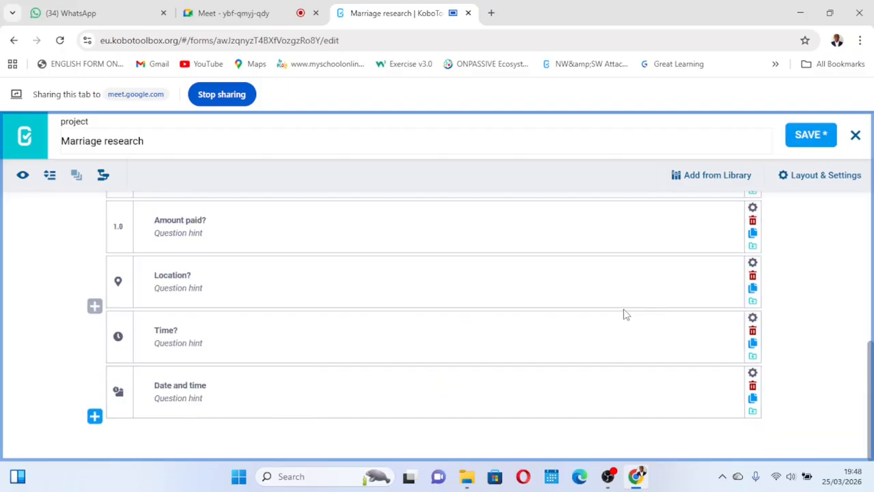
# - Save the form and, in preview, answer Date and time with 2026-03-25 at 08:00 PM
pyautogui.click(802, 139)
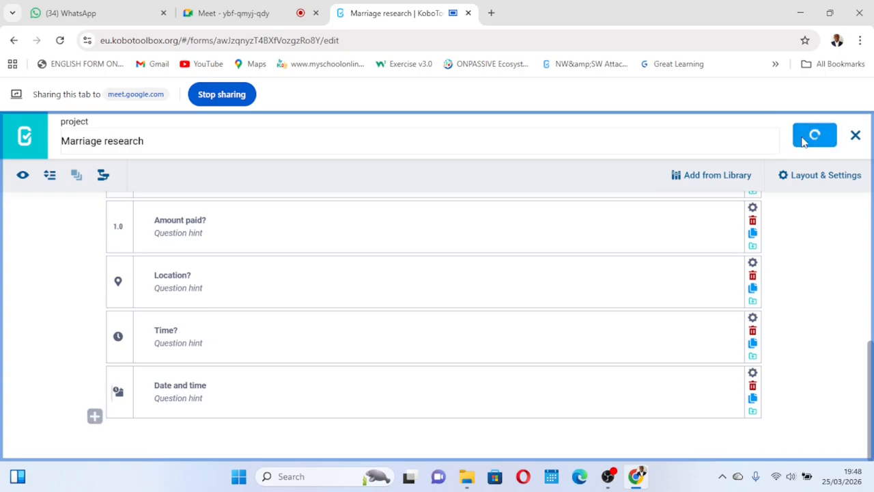
pyautogui.click(23, 176)
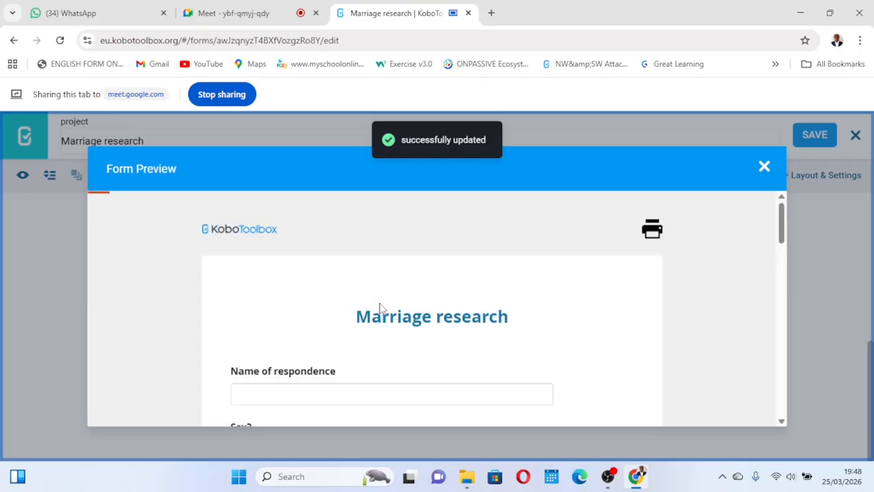
pyautogui.scroll(-15, 380, 309)
pyautogui.scroll(2, 381, 309)
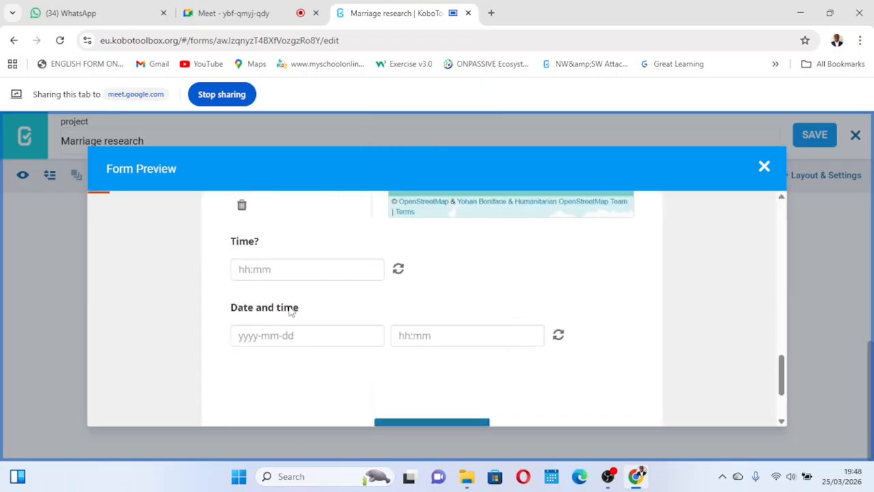
pyautogui.click(308, 336)
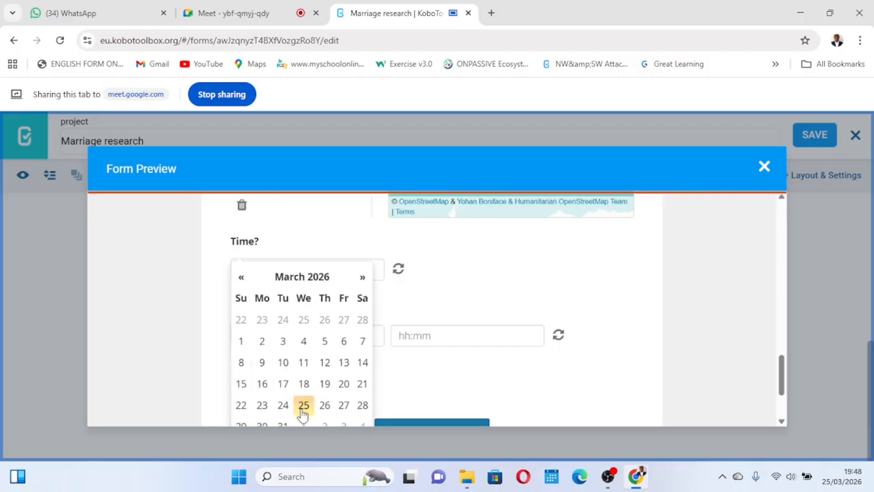
pyautogui.click(303, 411)
pyautogui.click(445, 338)
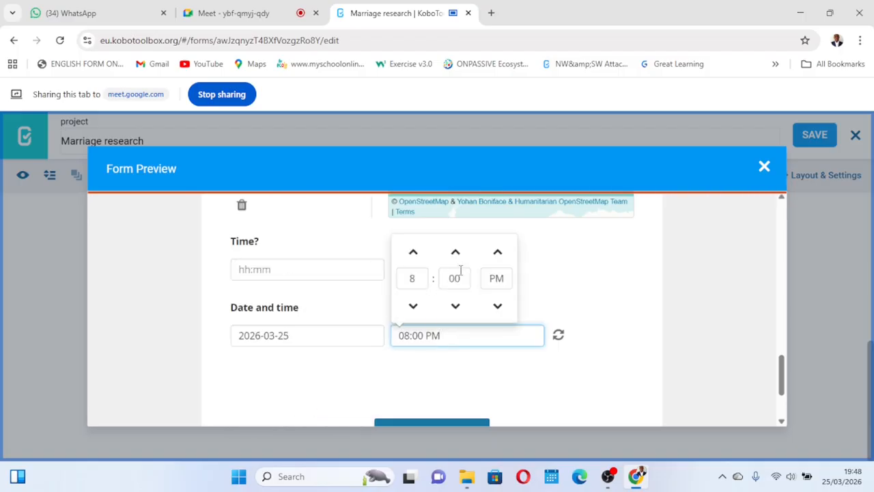
pyautogui.click(524, 366)
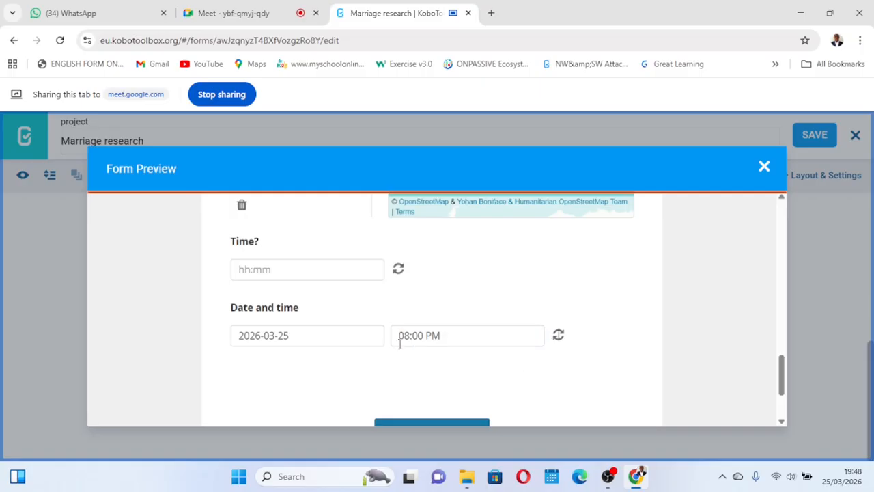
# - Validate the previewed form and close the preview
pyautogui.scroll(-2, 445, 352)
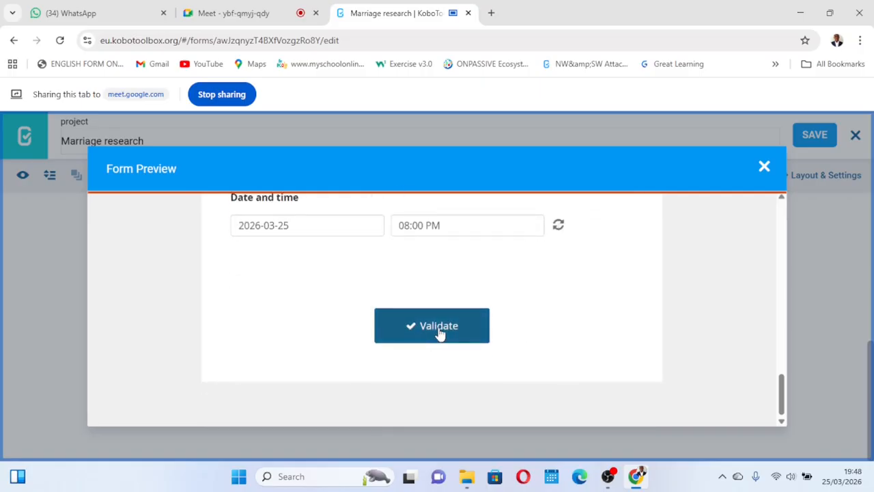
pyautogui.click(438, 327)
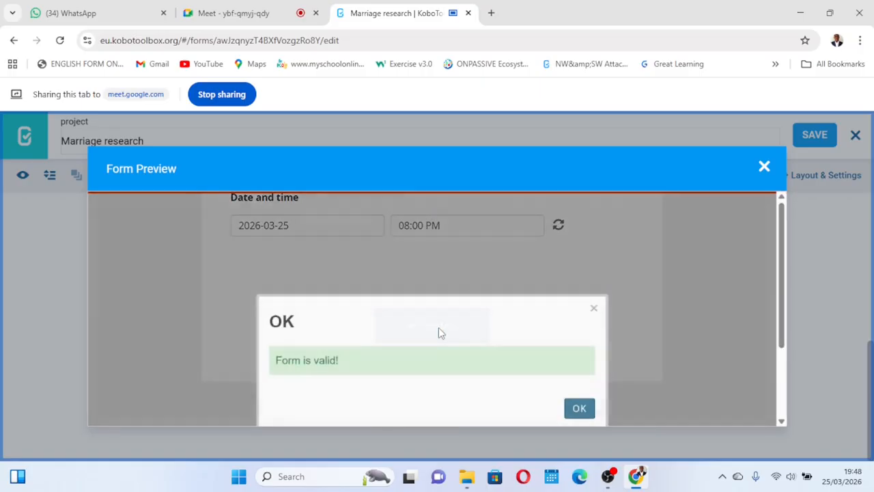
pyautogui.click(580, 407)
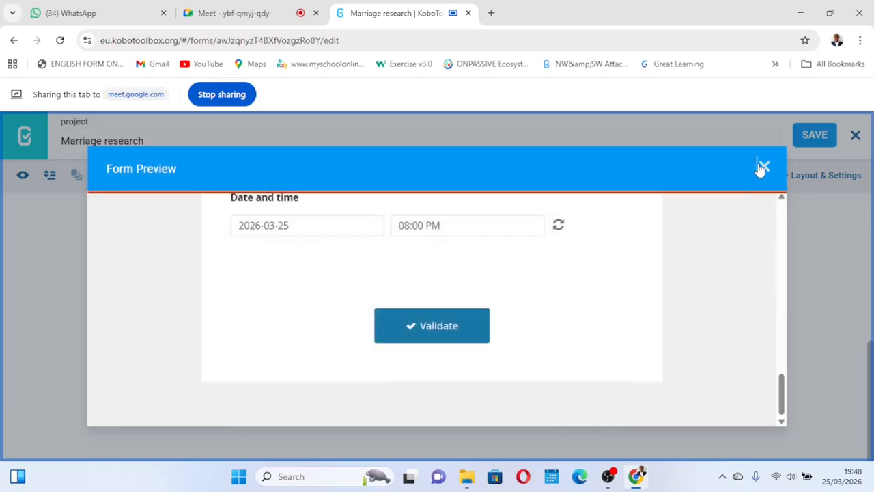
pyautogui.click(762, 165)
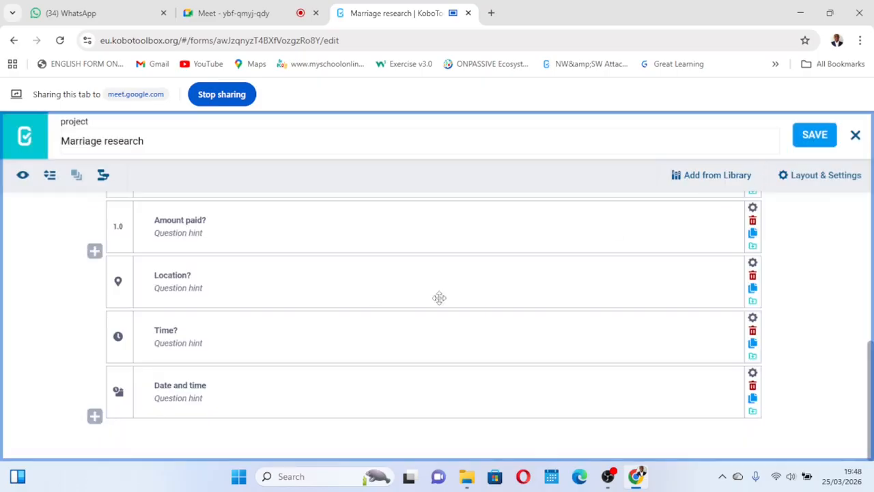
# - Add a new question Pictures? of type Photo at the end of the form and save the form
pyautogui.click(94, 416)
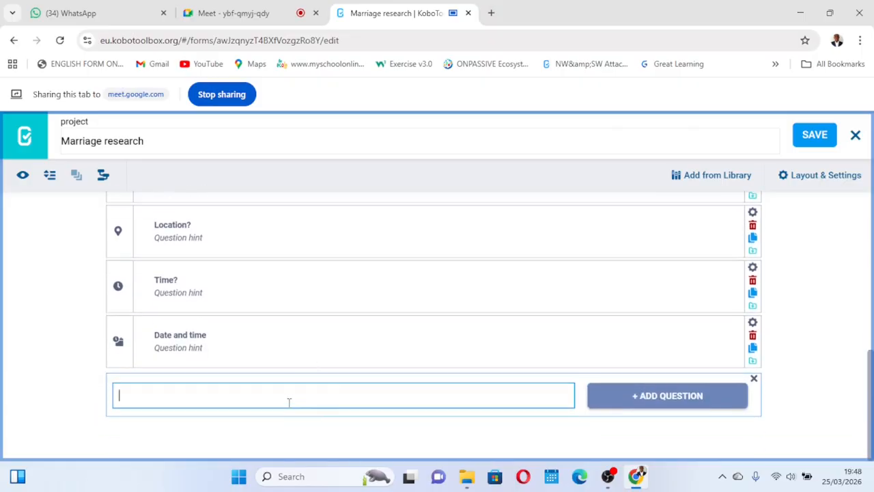
pyautogui.write('Pictures')
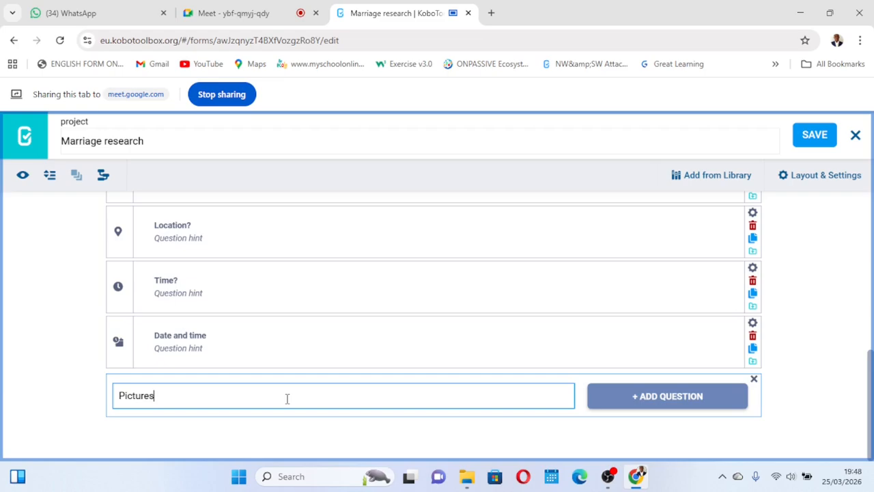
pyautogui.click(673, 397)
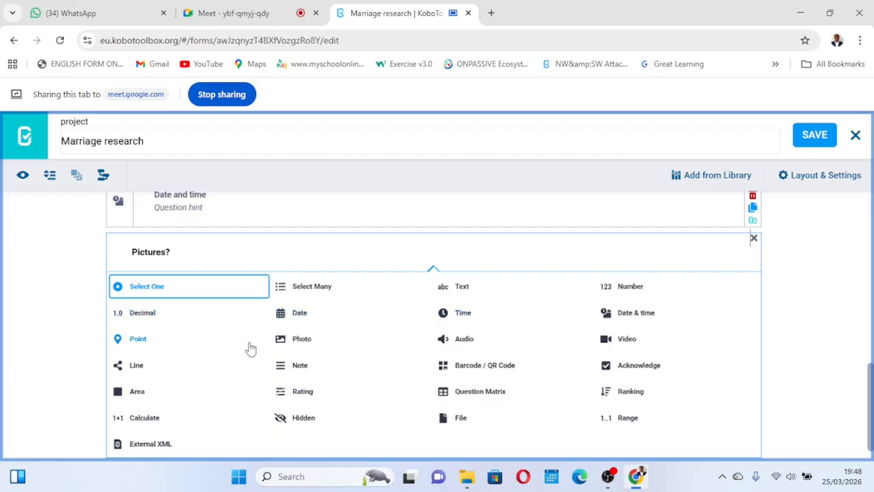
pyautogui.click(297, 345)
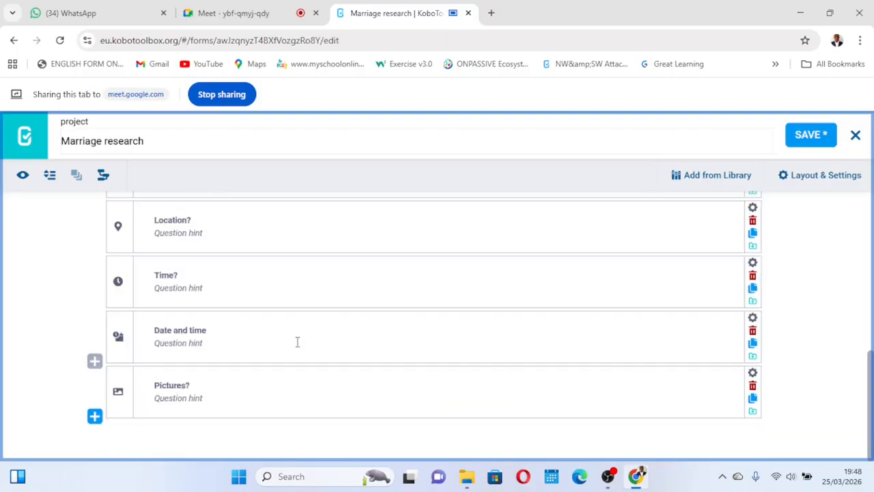
pyautogui.click(803, 142)
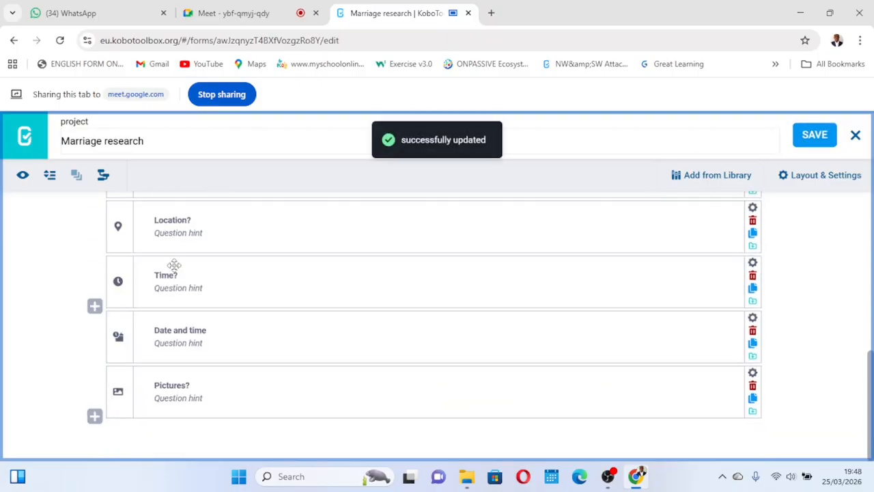
# - Preview the form, open the file upload for Pictures?, cancel the file picker, then close the preview
pyautogui.click(24, 177)
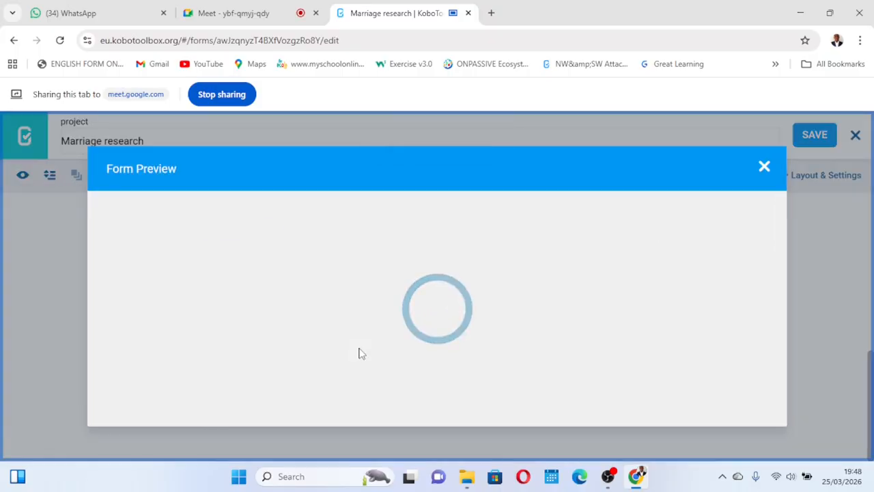
pyautogui.scroll(-10, 361, 353)
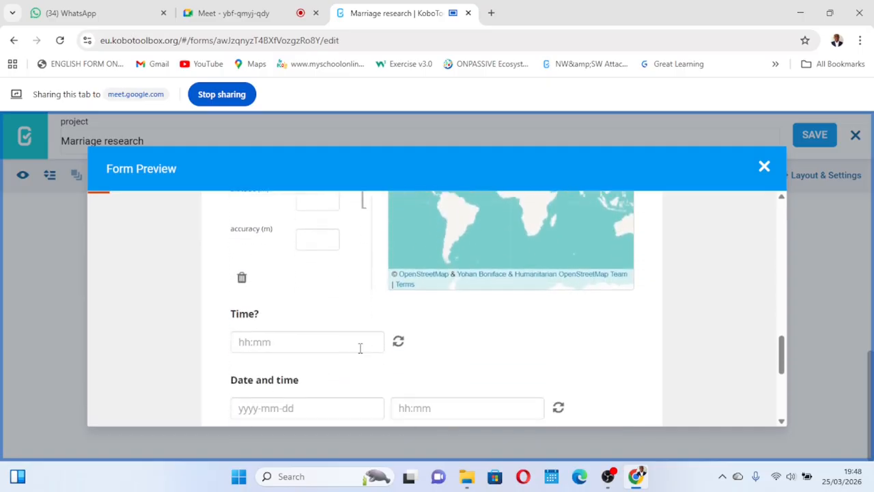
pyautogui.scroll(-5, 478, 313)
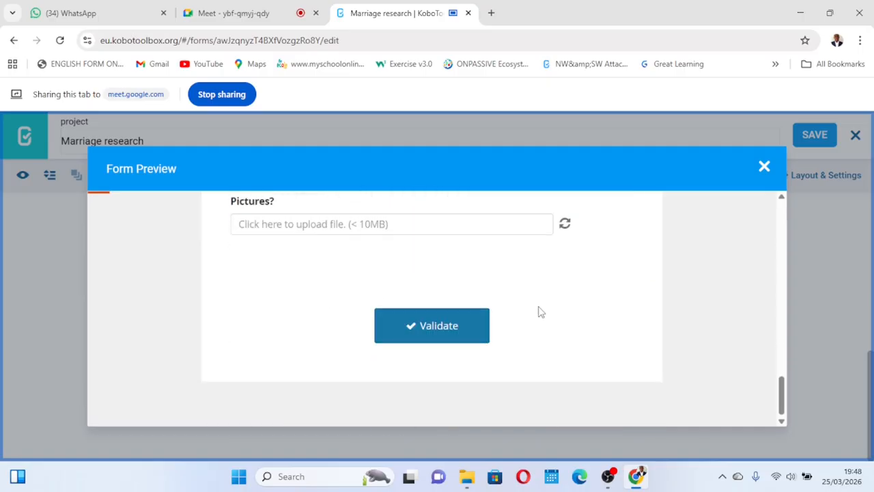
pyautogui.scroll(1, 336, 247)
pyautogui.click(339, 284)
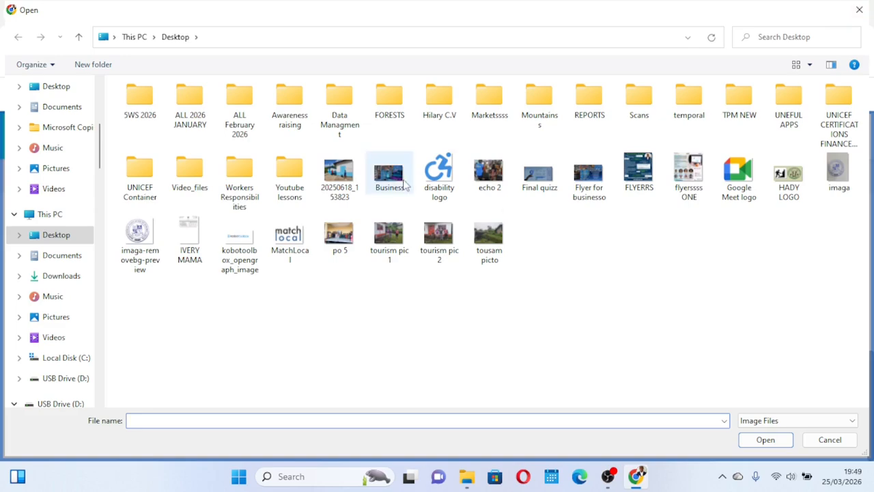
pyautogui.click(859, 10)
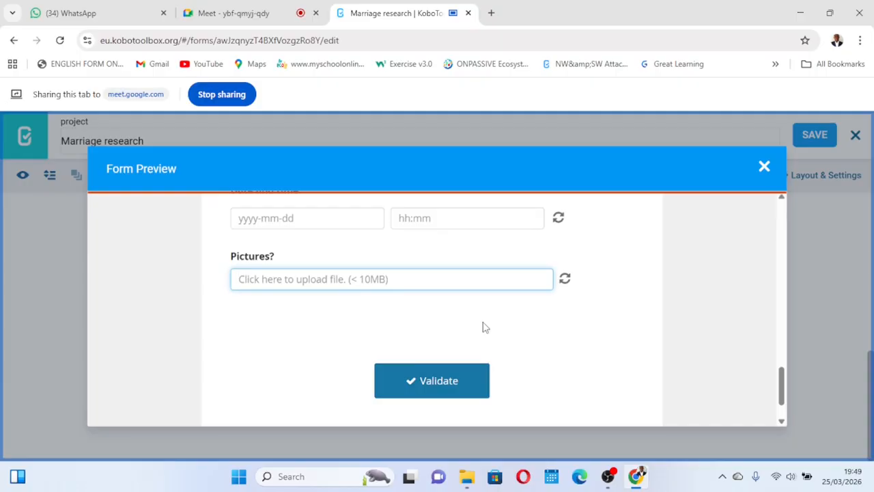
pyautogui.scroll(8, 483, 327)
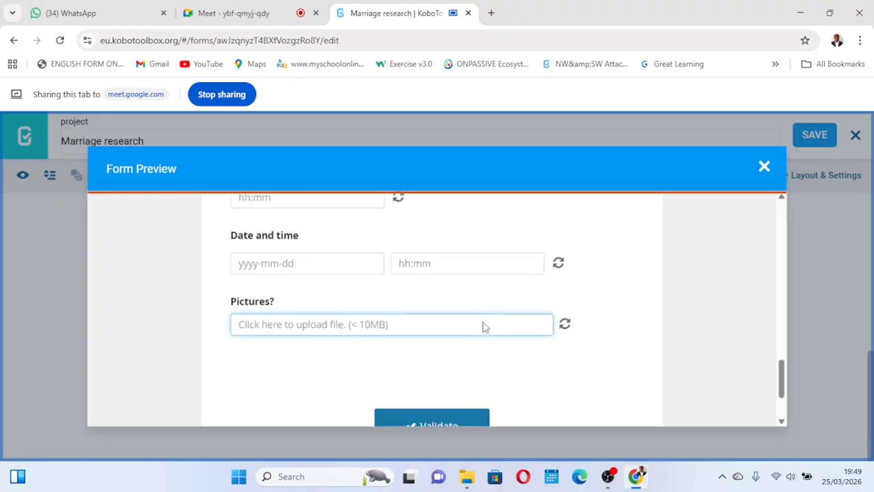
pyautogui.scroll(10, 483, 327)
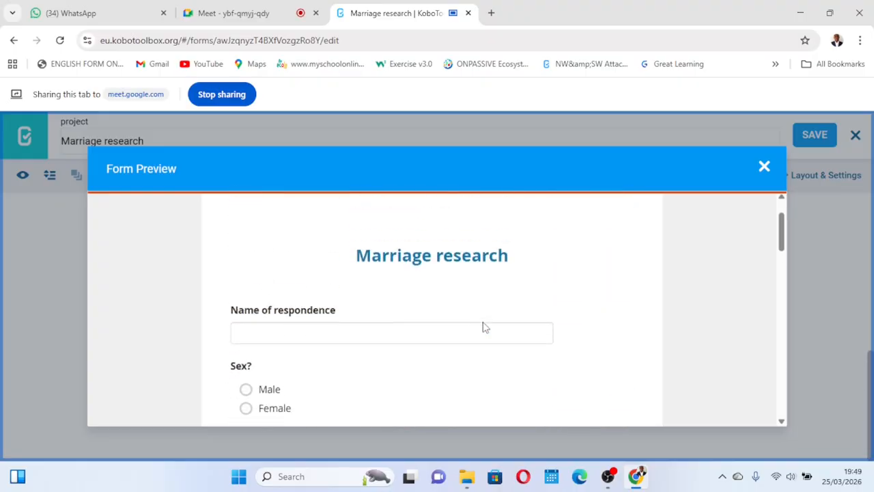
pyautogui.click(764, 168)
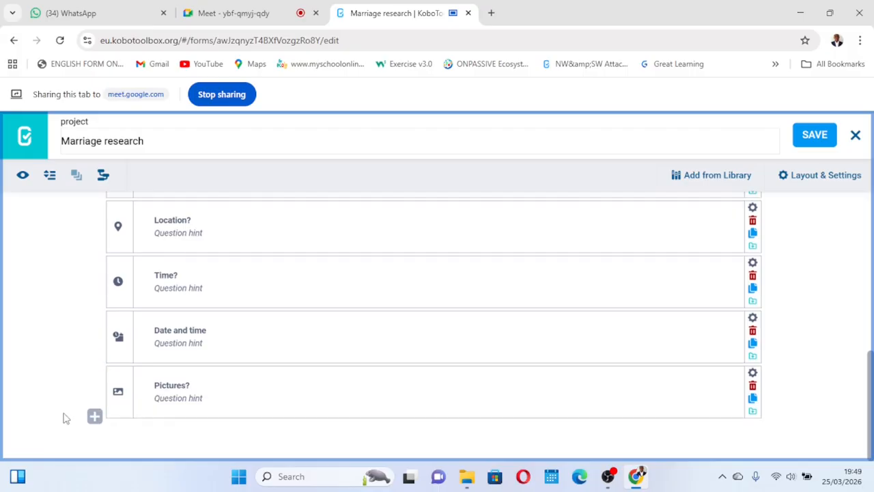
# - Add a new question Videos? of type Video at the end of the form and save the form
pyautogui.click(94, 415)
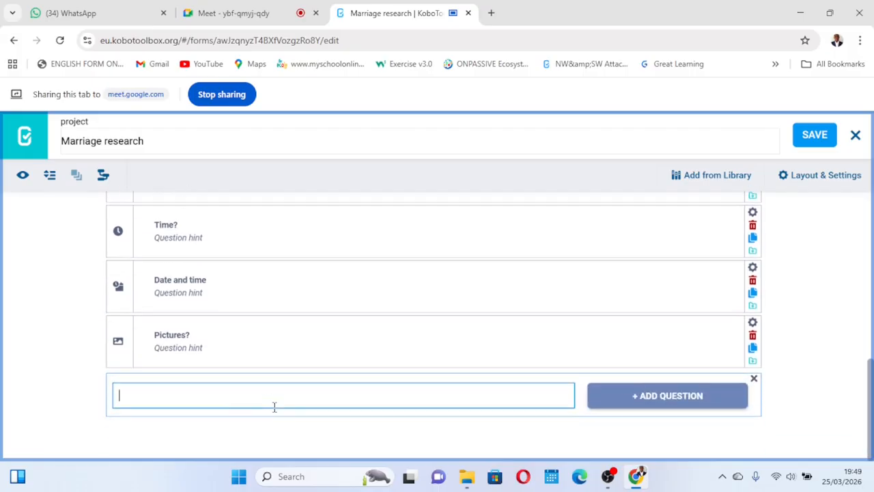
pyautogui.write('V')
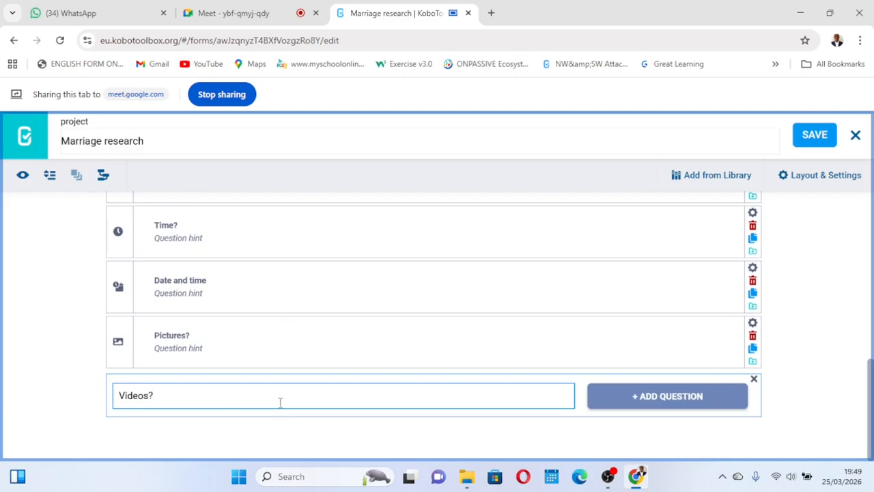
pyautogui.click(634, 395)
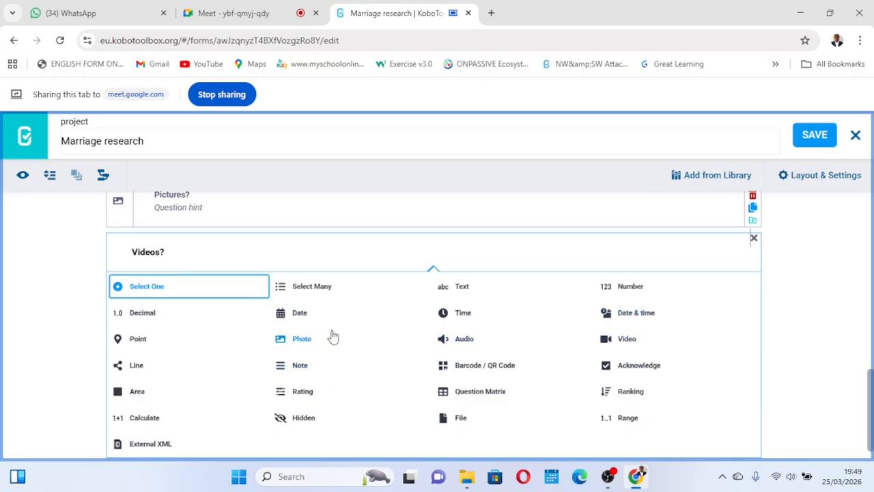
pyautogui.click(635, 334)
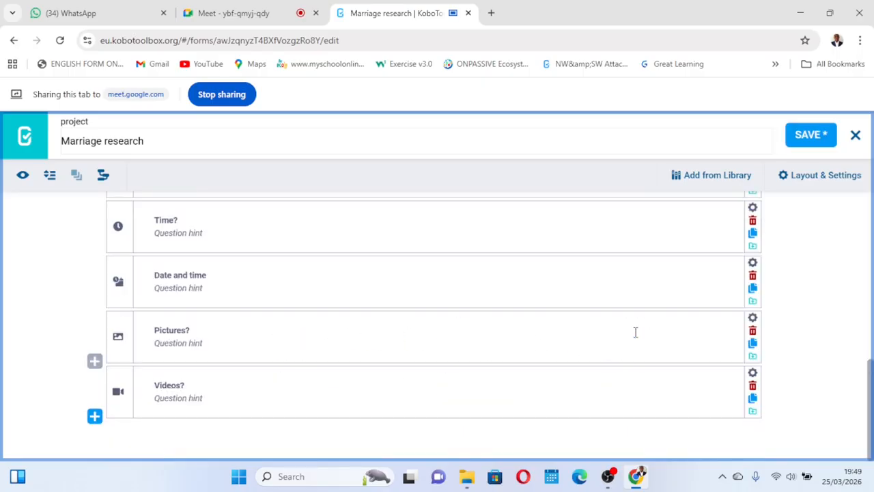
pyautogui.click(810, 135)
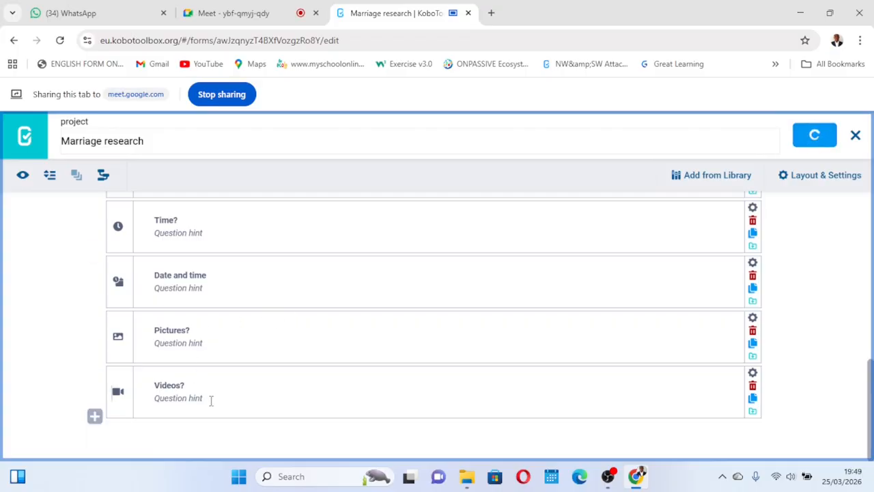
# - Preview the form, open the file upload for Videos?, cancel the file picker, then close the preview
pyautogui.click(23, 175)
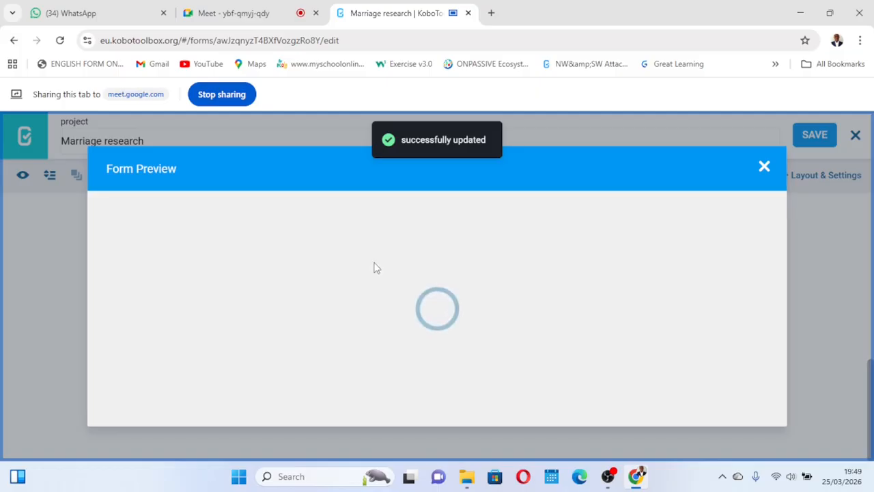
pyautogui.scroll(-15, 375, 266)
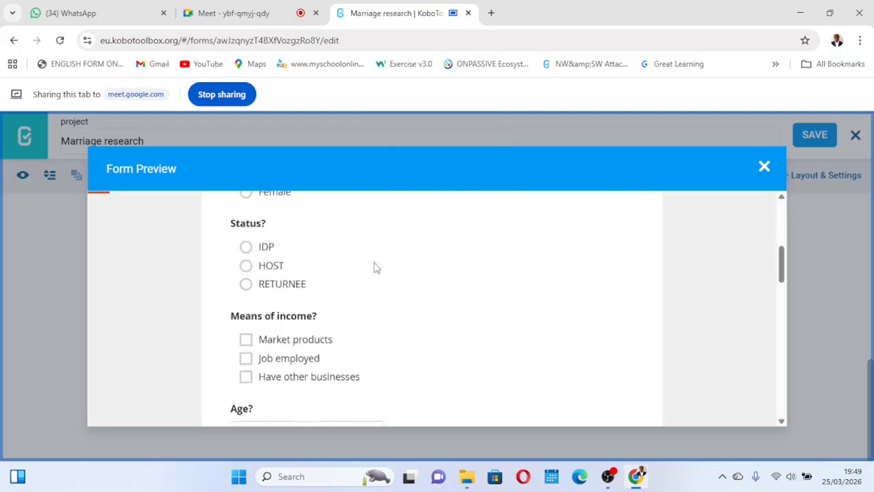
pyautogui.scroll(1, 304, 273)
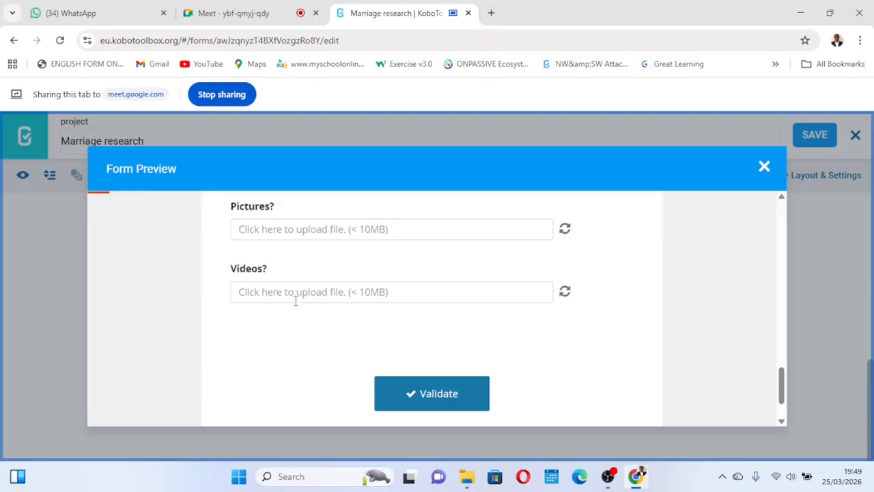
pyautogui.click(314, 292)
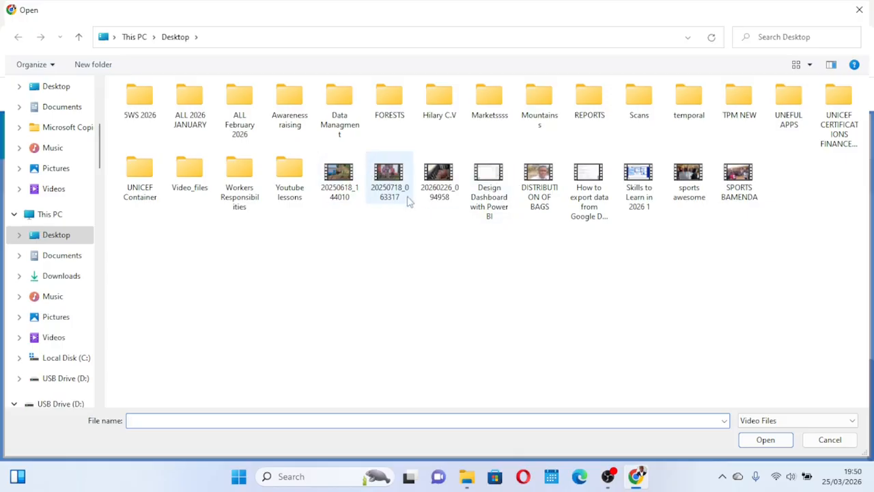
pyautogui.click(858, 9)
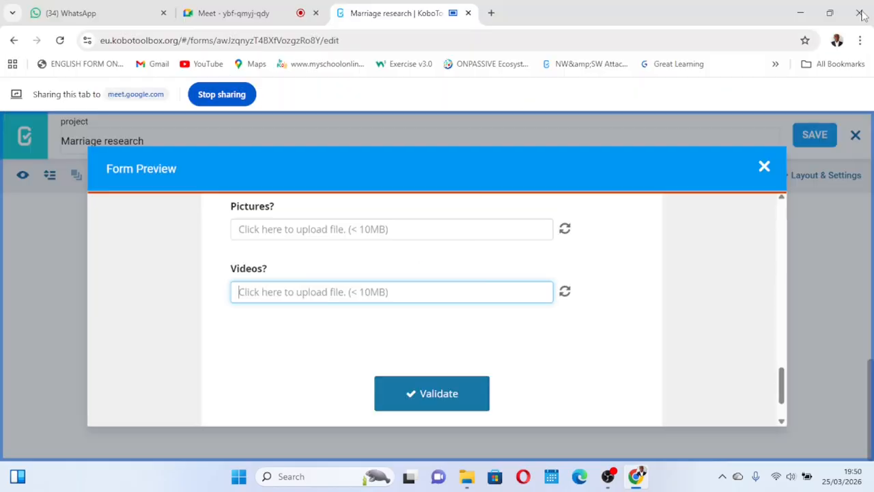
pyautogui.click(763, 167)
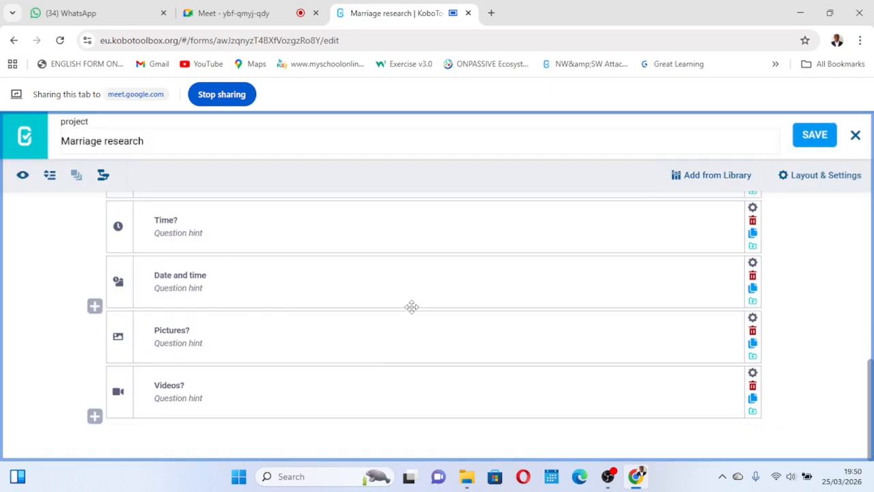
# - Add a new question G of type Rating at the end of the form
pyautogui.click(95, 419)
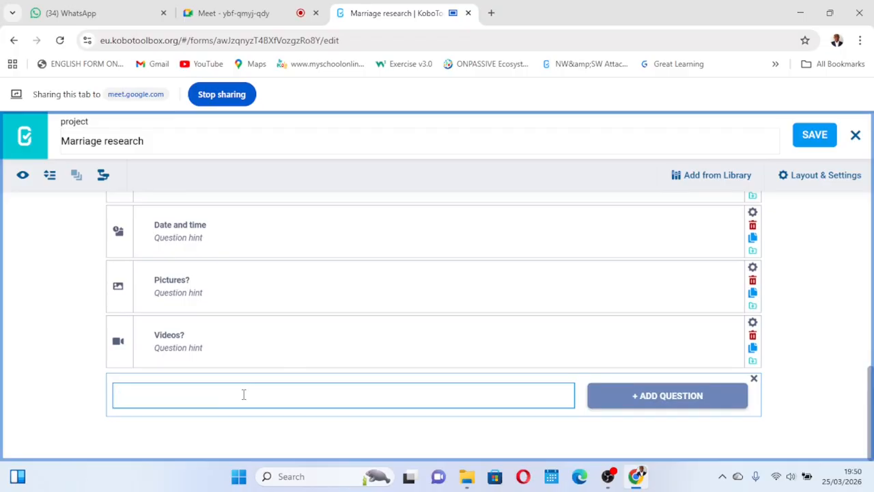
pyautogui.write('H')
pyautogui.press('Return')
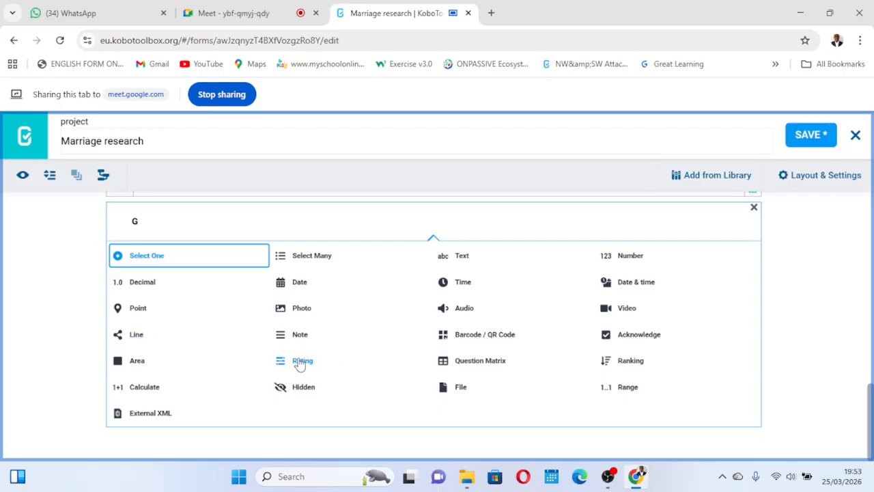
pyautogui.click(302, 362)
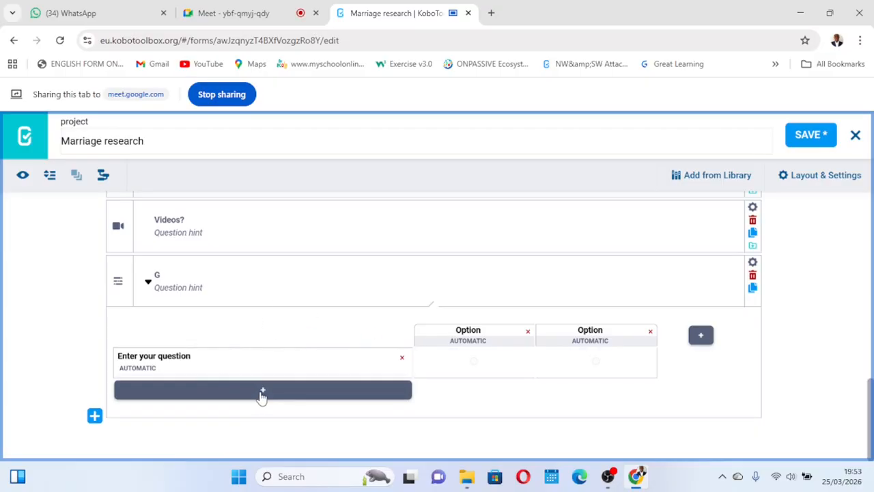
# - Rename the first rating column to Buea branch
pyautogui.click(476, 330)
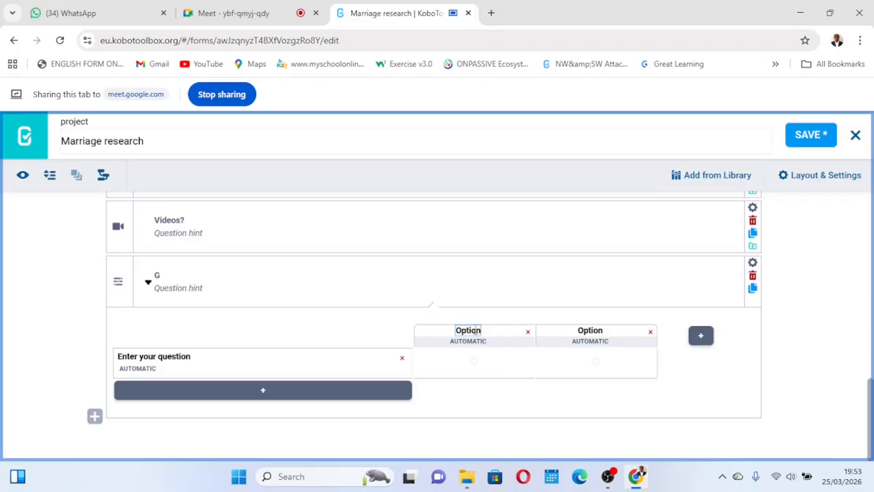
pyautogui.write('Buea')
pyautogui.press('BackSpace')
pyautogui.press('BackSpace')
pyautogui.press('BackSpace')
pyautogui.press('BackSpace')
pyautogui.press('BackSpace')
pyautogui.press('BackSpace')
pyautogui.press('BackSpace')
pyautogui.press('BackSpace')
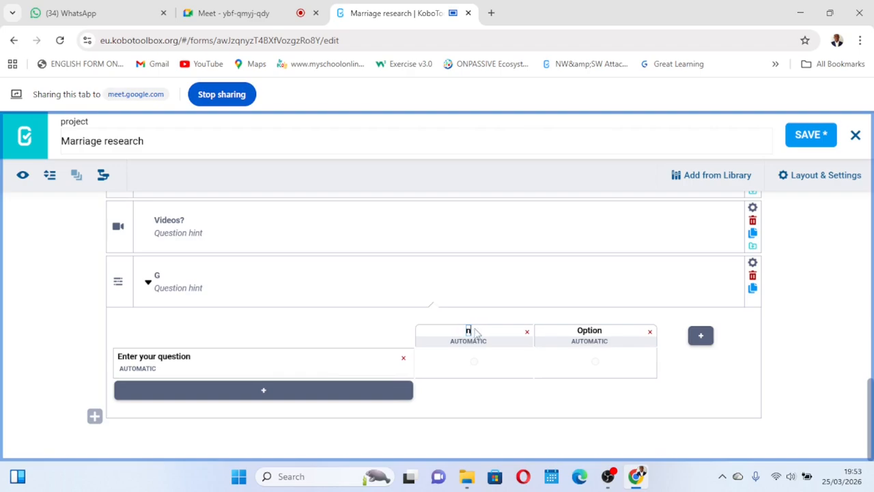
pyautogui.press('BackSpace')
pyautogui.write('Buea uranch')
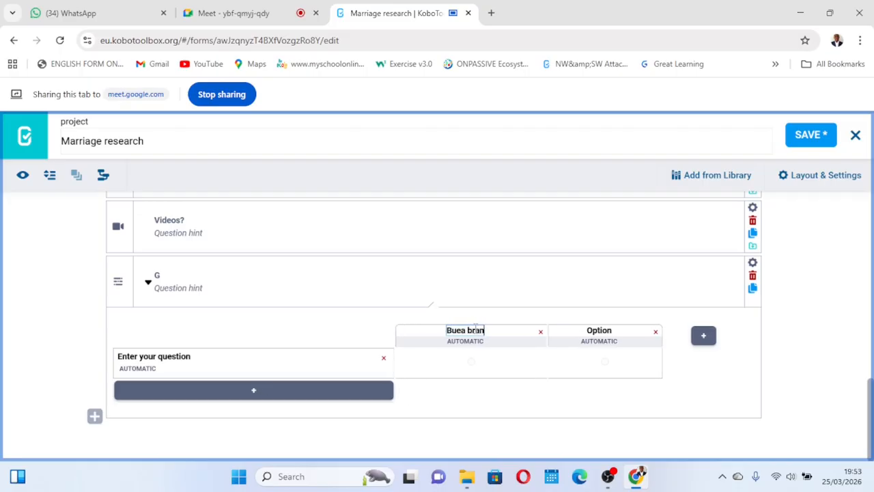
# - Rename the second rating column to Molyko branch
pyautogui.click(619, 331)
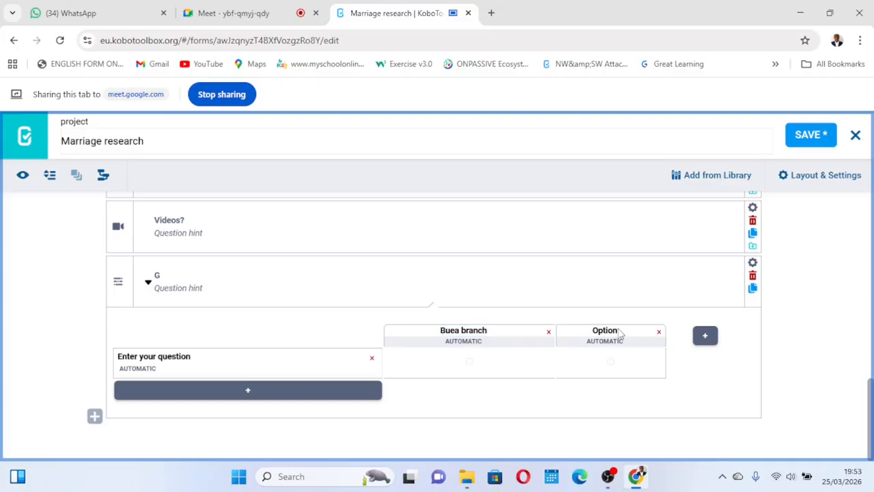
pyautogui.doubleClick(607, 330)
pyautogui.press('BackSpace')
pyautogui.press('BackSpace')
pyautogui.press('BackSpace')
pyautogui.press('BackSpace')
pyautogui.press('BackSpace')
pyautogui.press('BackSpace')
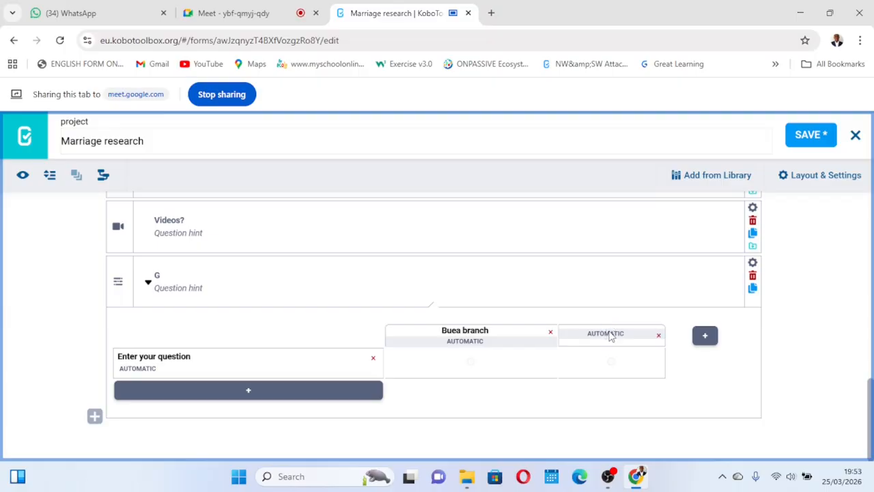
pyautogui.write('Mo')
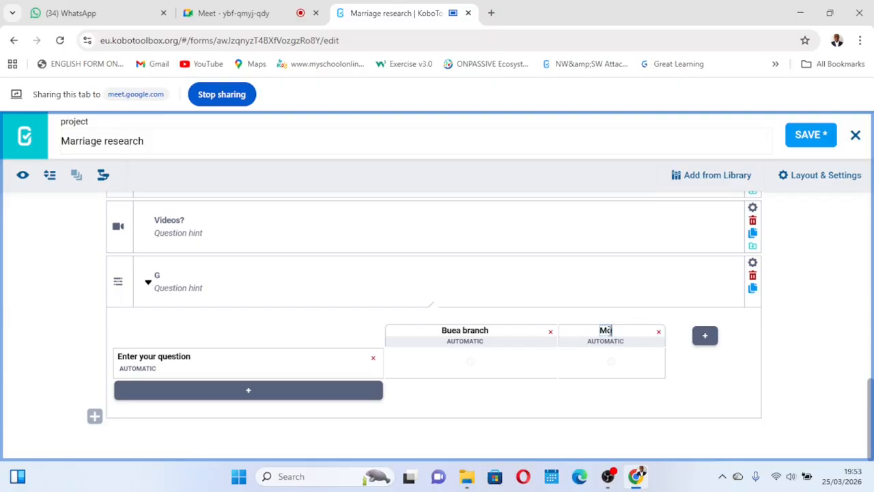
pyautogui.write('lyko branch')
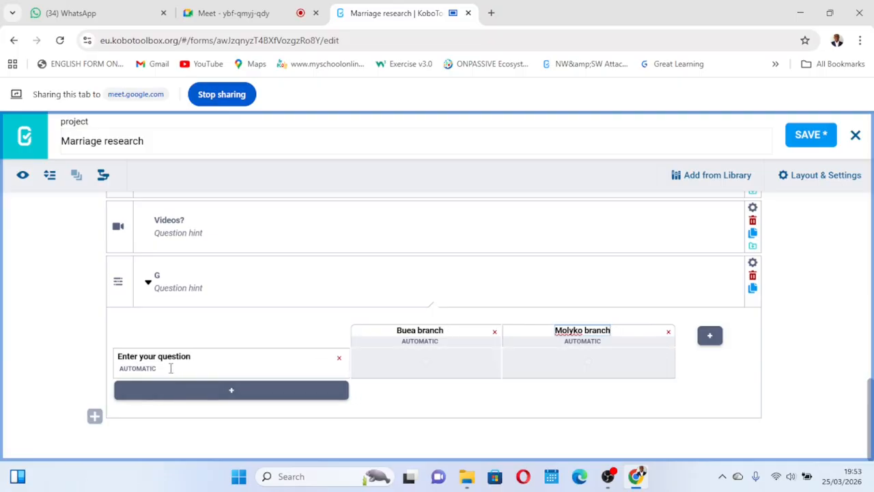
# - Add a second row to the rating grid and name the rows Good and Very good
pyautogui.click(228, 391)
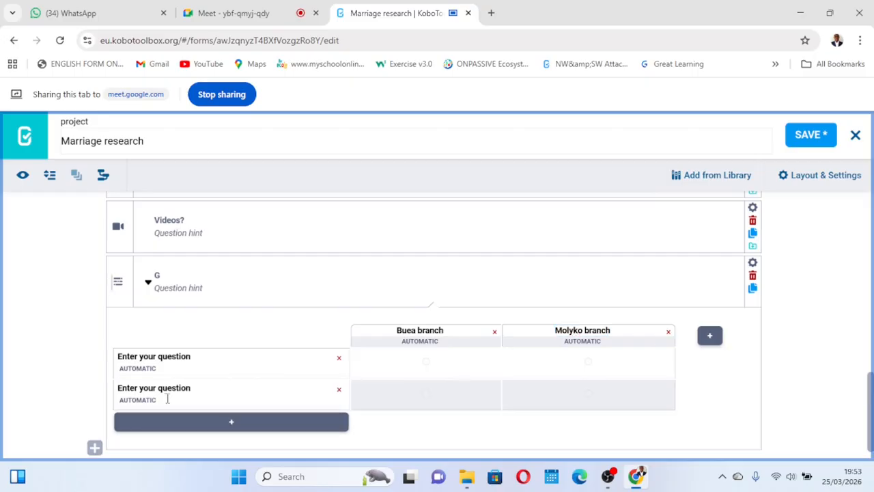
pyautogui.click(189, 357)
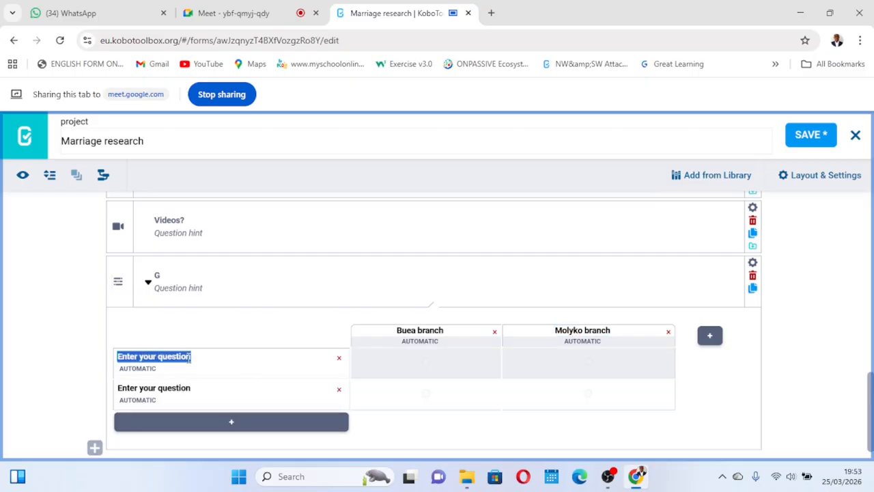
pyautogui.write('Good')
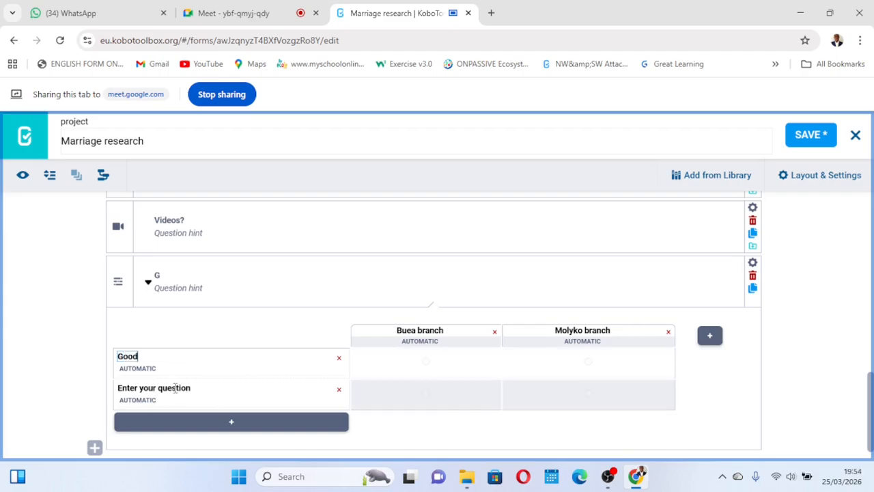
pyautogui.click(176, 388)
pyautogui.write('V')
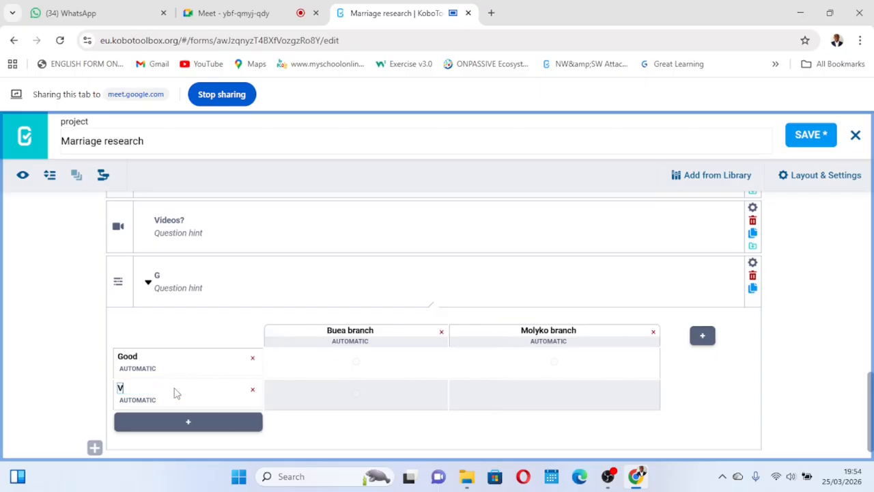
pyautogui.write('ery good')
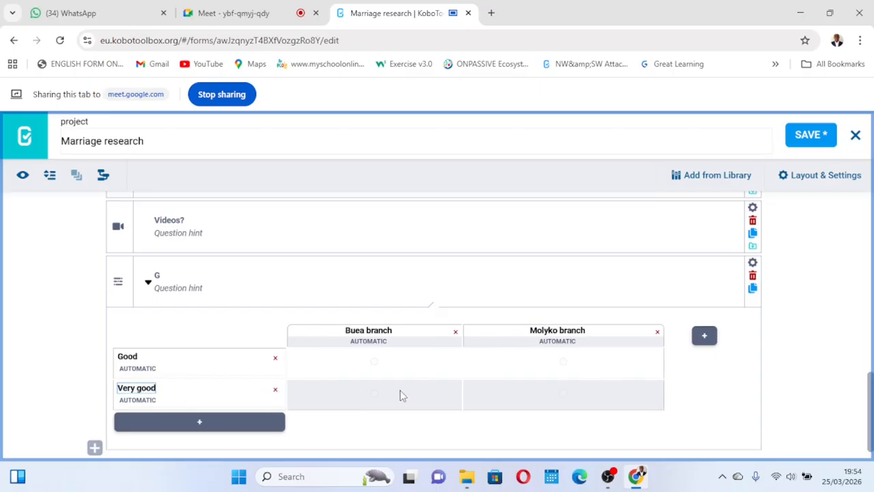
# - Add and then delete an extra rating column, and save the form
pyautogui.click(703, 336)
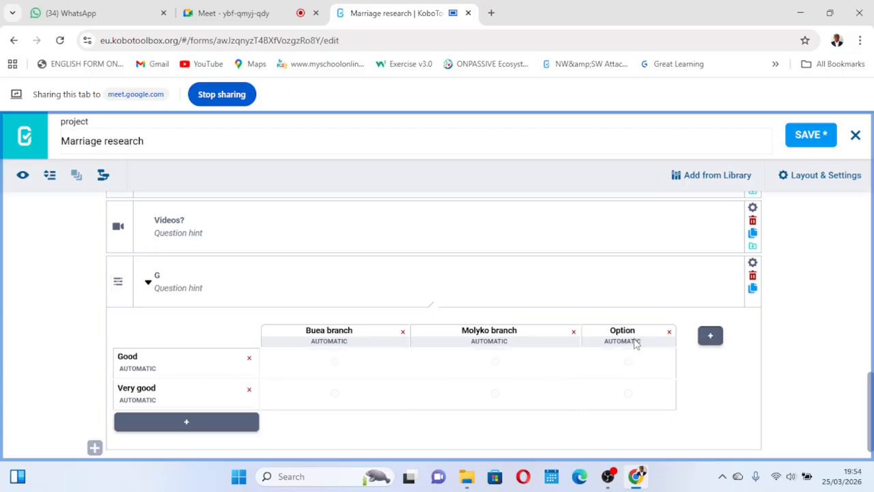
pyautogui.click(670, 333)
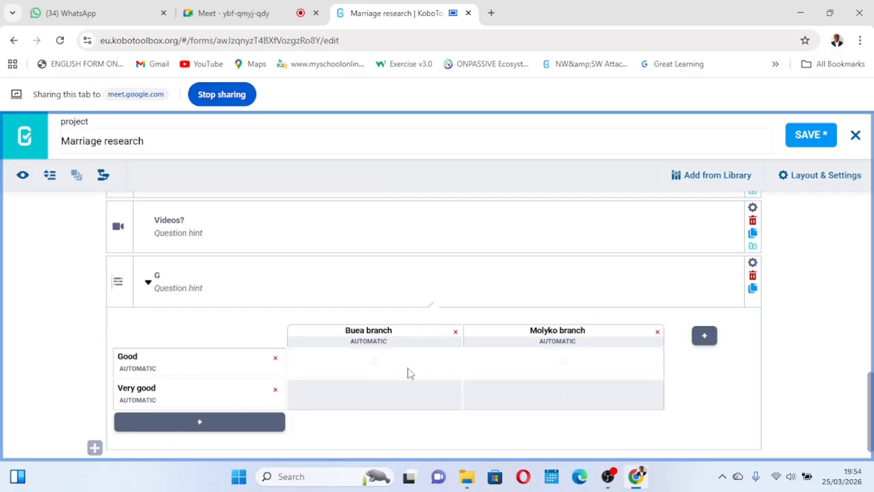
pyautogui.click(817, 136)
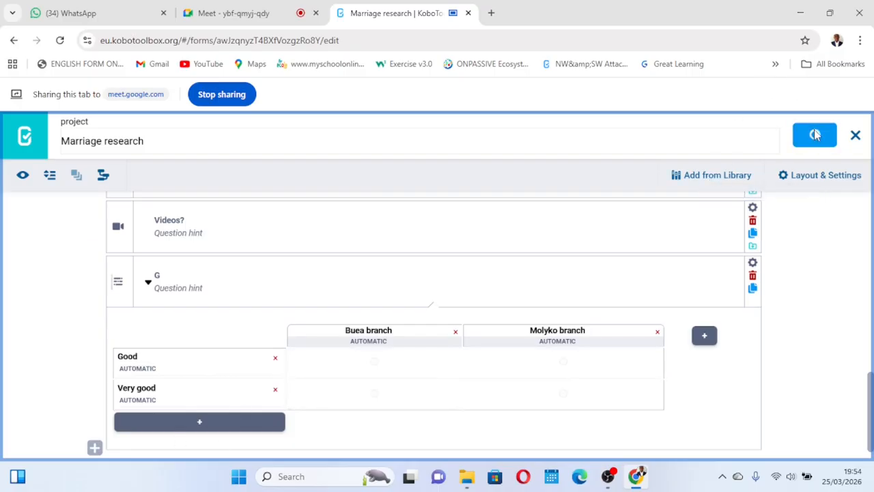
# - Preview the form, select answers in the G rating grid, then close the preview
pyautogui.click(23, 177)
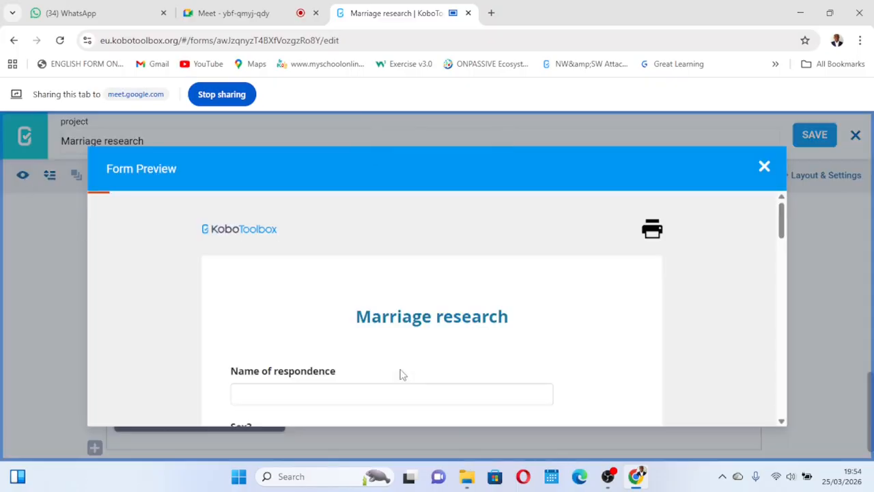
pyautogui.scroll(-10, 402, 372)
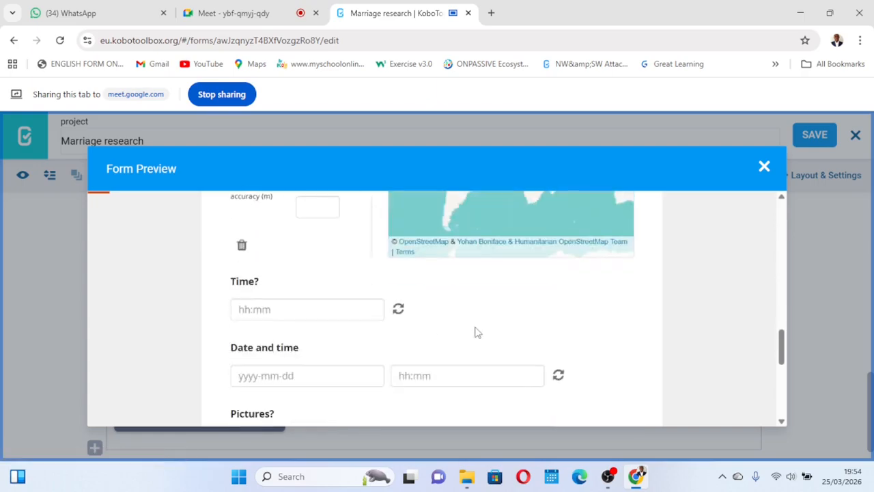
pyautogui.scroll(-10, 474, 332)
pyautogui.scroll(1, 382, 290)
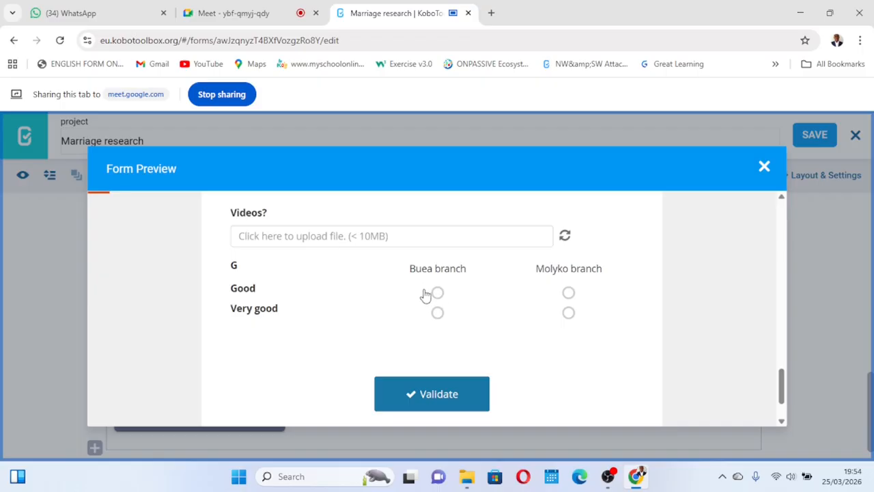
pyautogui.click(568, 293)
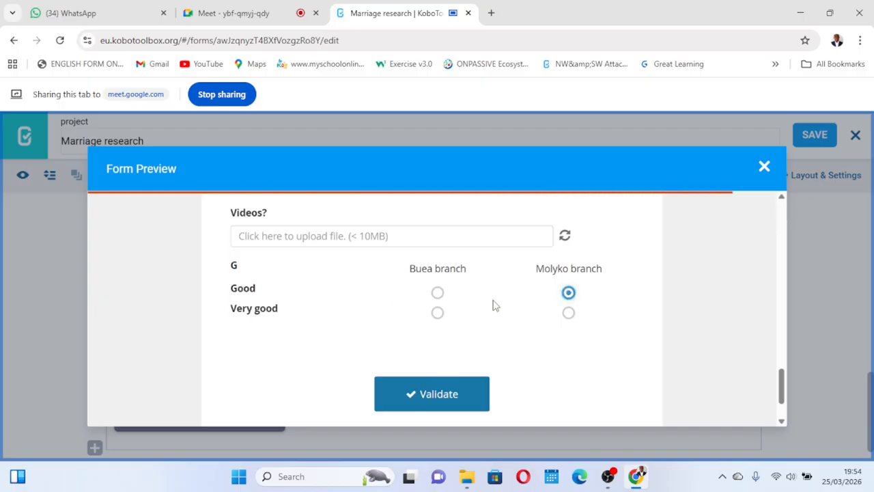
pyautogui.click(438, 293)
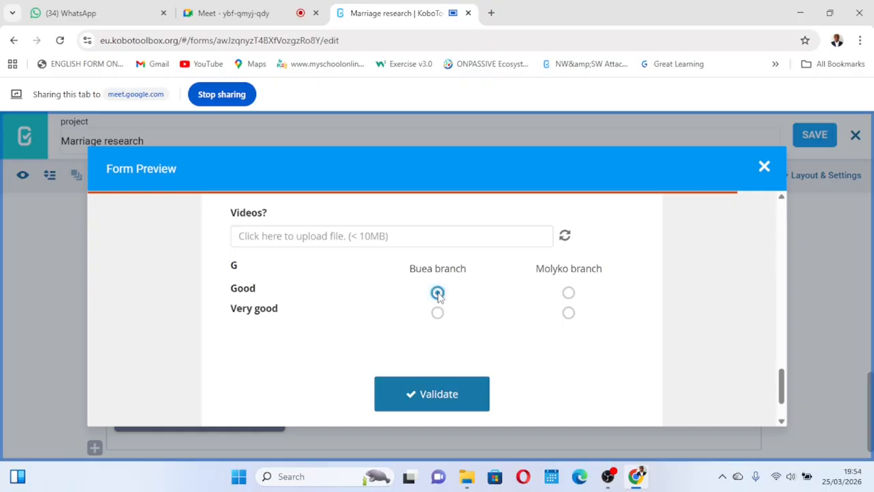
pyautogui.click(438, 314)
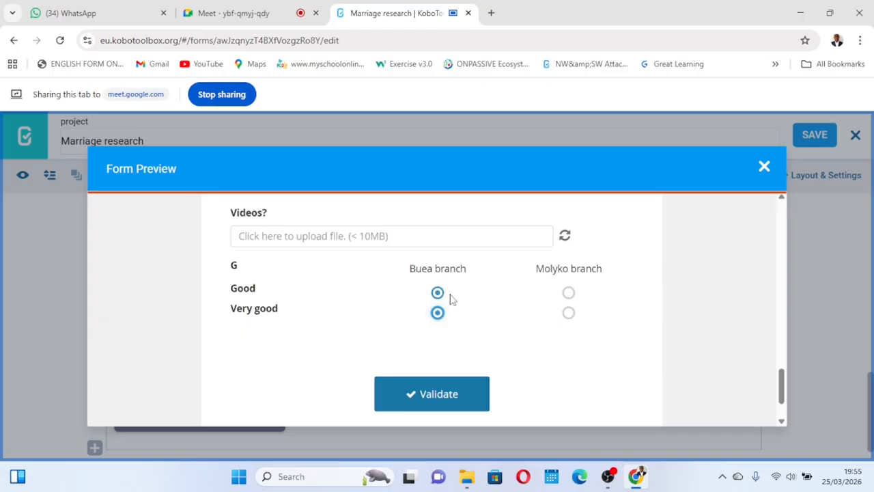
pyautogui.click(764, 167)
# - Rename the rating columns to Good and Very good
pyautogui.scroll(-1, 384, 374)
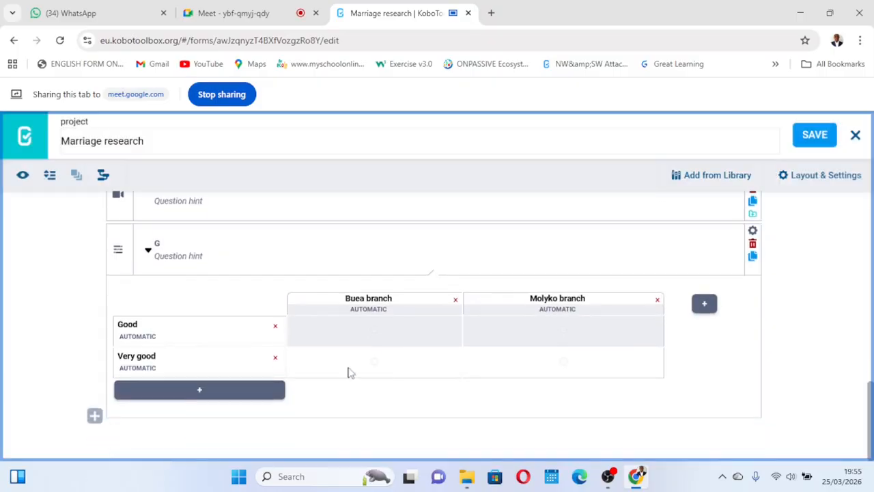
pyautogui.tripleClick(392, 298)
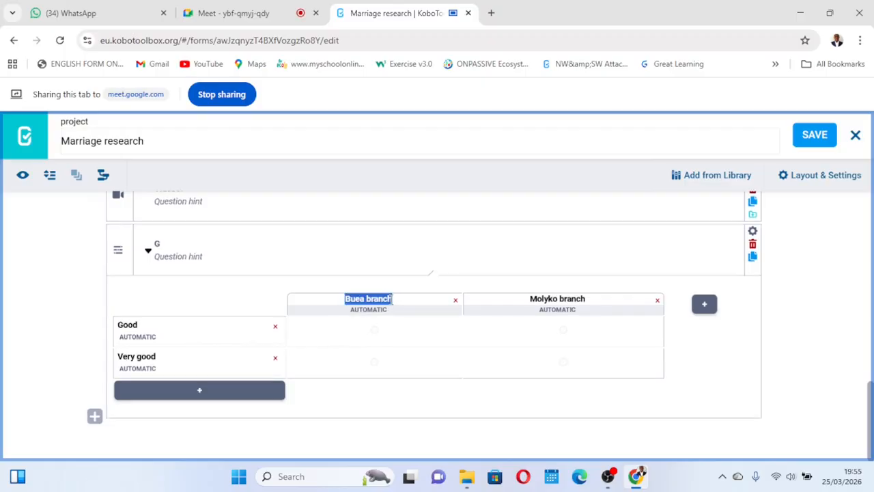
pyautogui.write('Goo')
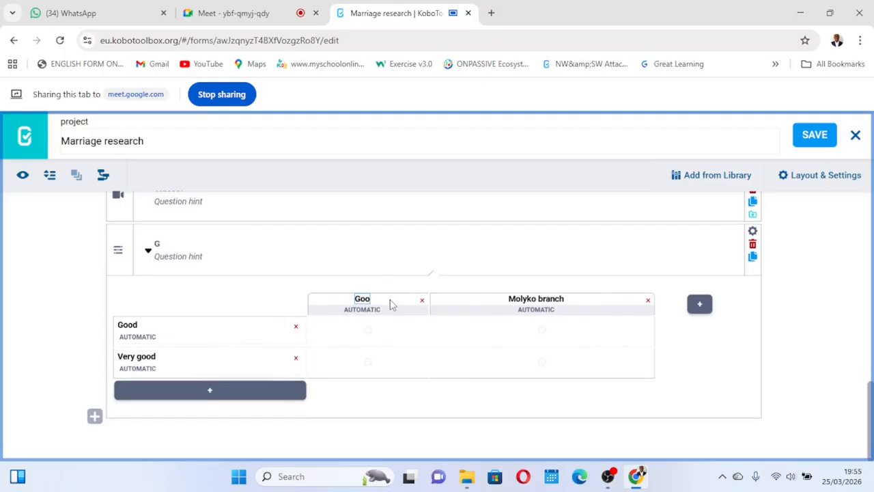
pyautogui.write('d')
pyautogui.click(536, 296)
pyautogui.hotkey('ctrl', 'a')
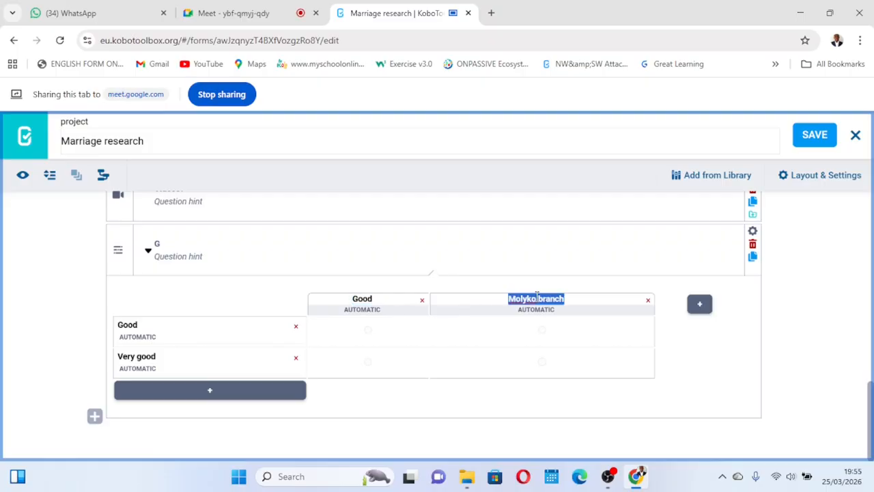
pyautogui.write('Ver')
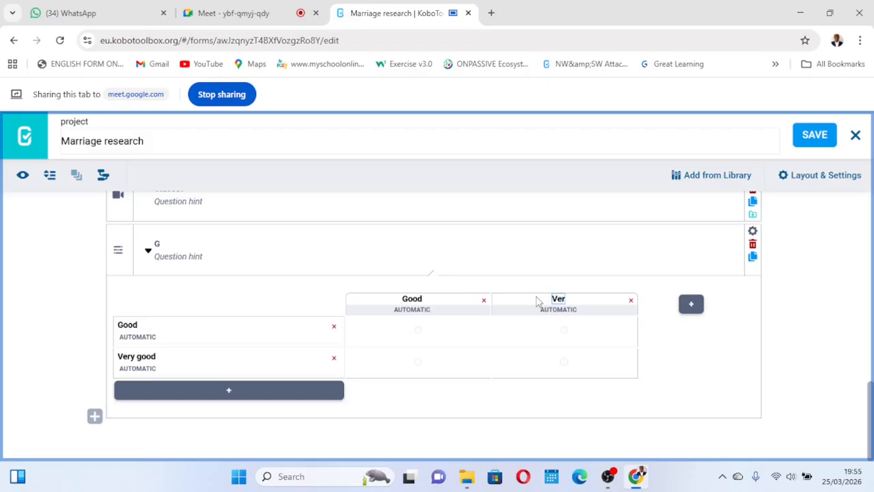
pyautogui.write('y good')
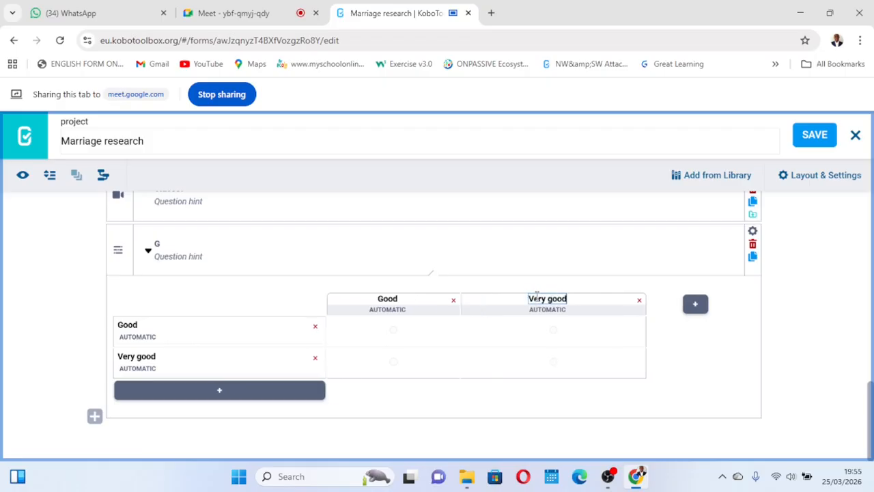
# - Add a third rating column named Faire
pyautogui.click(691, 307)
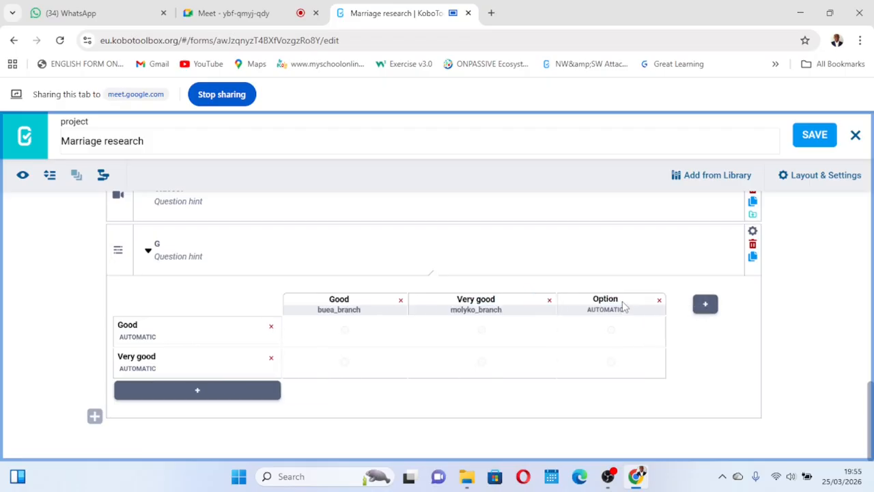
pyautogui.doubleClick(622, 306)
pyautogui.write('Fair')
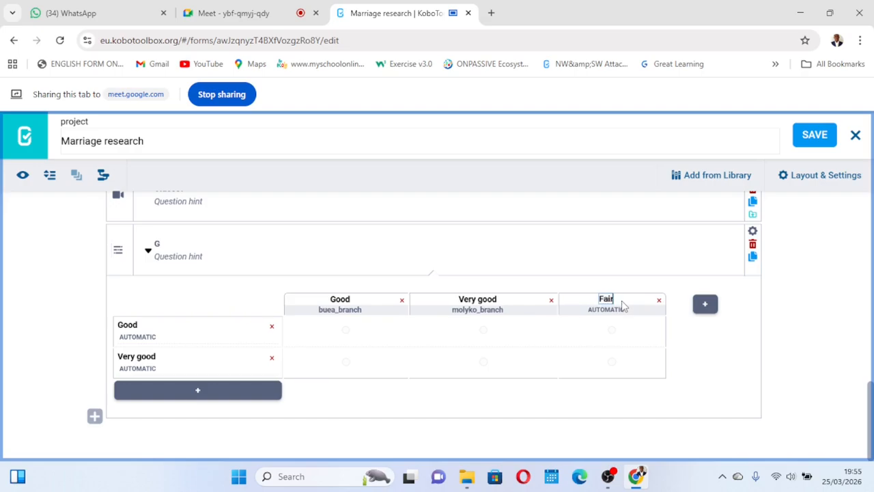
pyautogui.write('e')
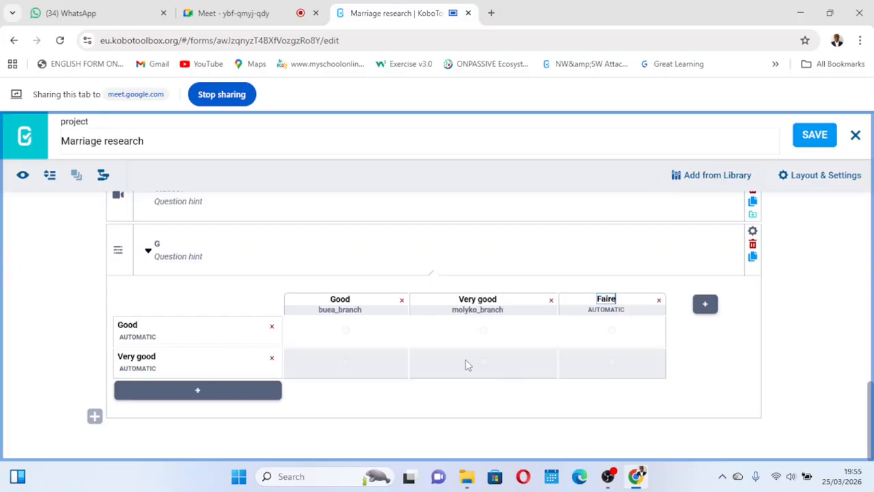
# - Rename the first rating row to Buea branch
pyautogui.click(139, 328)
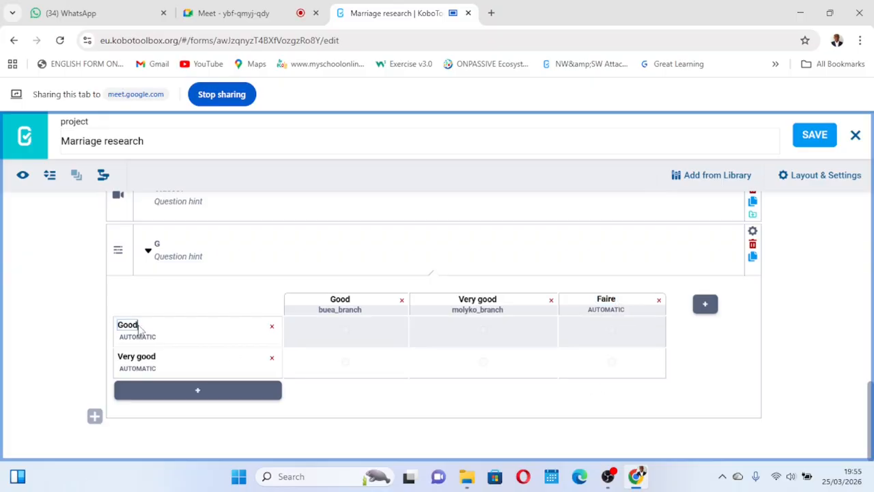
pyautogui.press('BackSpace')
pyautogui.press('BackSpace')
pyautogui.write('Buea branch')
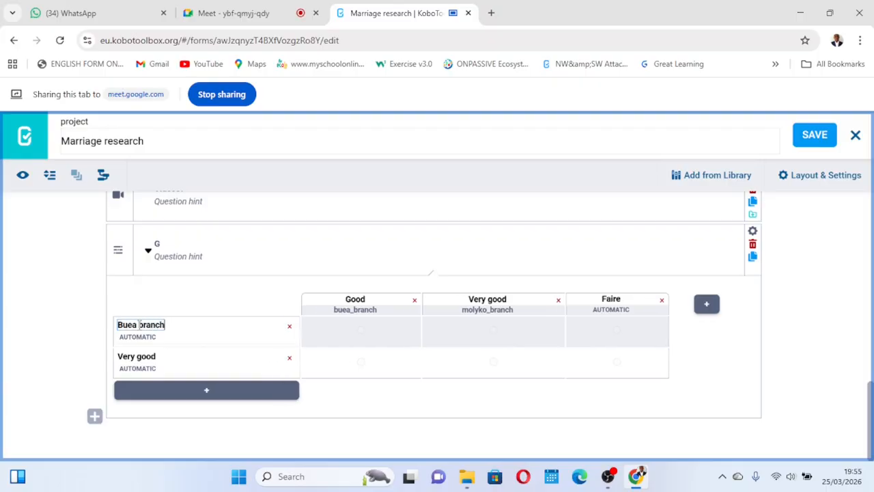
# - Rename the second rating row to Molyko branch
pyautogui.click(156, 359)
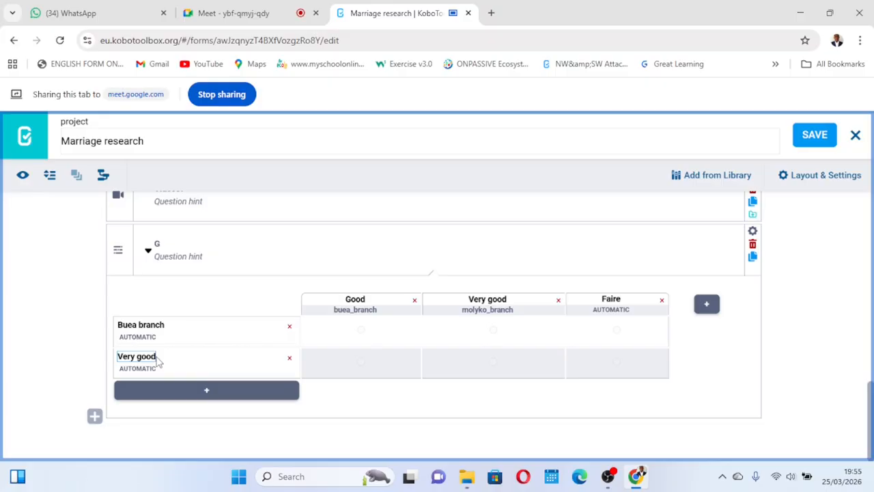
pyautogui.press('BackSpace')
pyautogui.press('BackSpace')
pyautogui.press('BackSpace')
pyautogui.press('BackSpace')
pyautogui.press('BackSpace')
pyautogui.press('BackSpace')
pyautogui.press('BackSpace')
pyautogui.press('BackSpace')
pyautogui.write('Molyko branch')
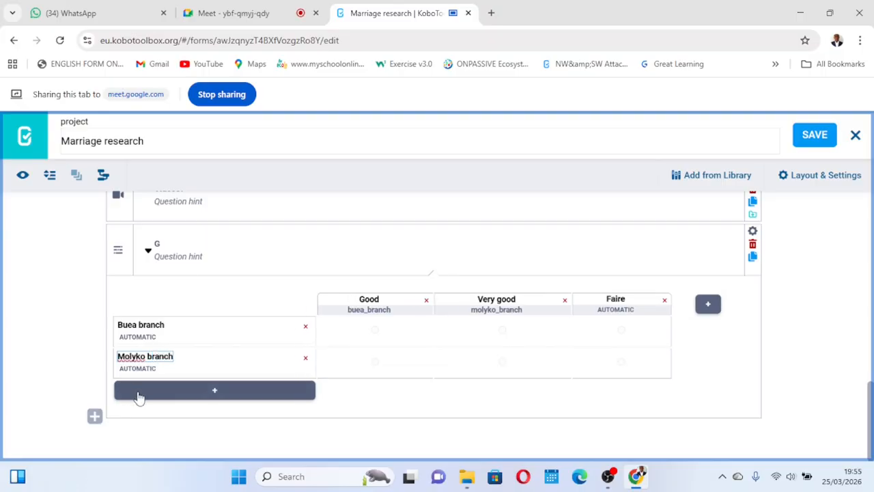
# - Add a third rating row named Mueah branch and save the form
pyautogui.click(168, 390)
pyautogui.tripleClick(183, 389)
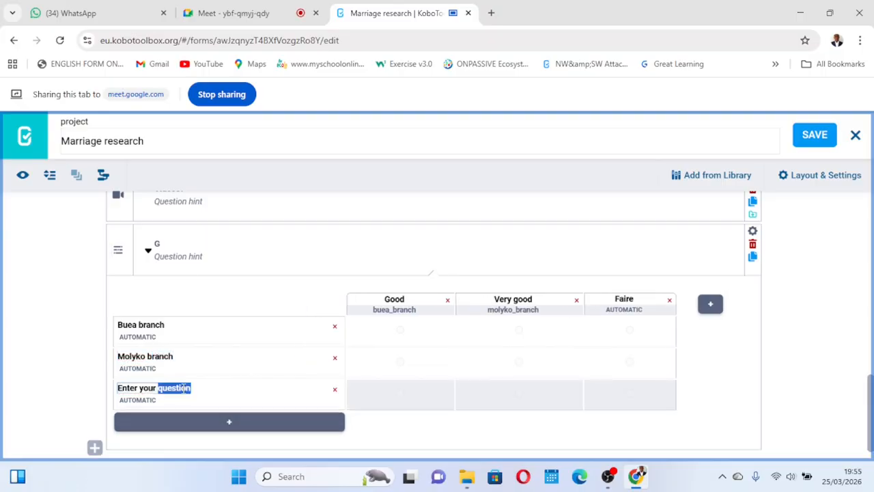
pyautogui.write('Muea')
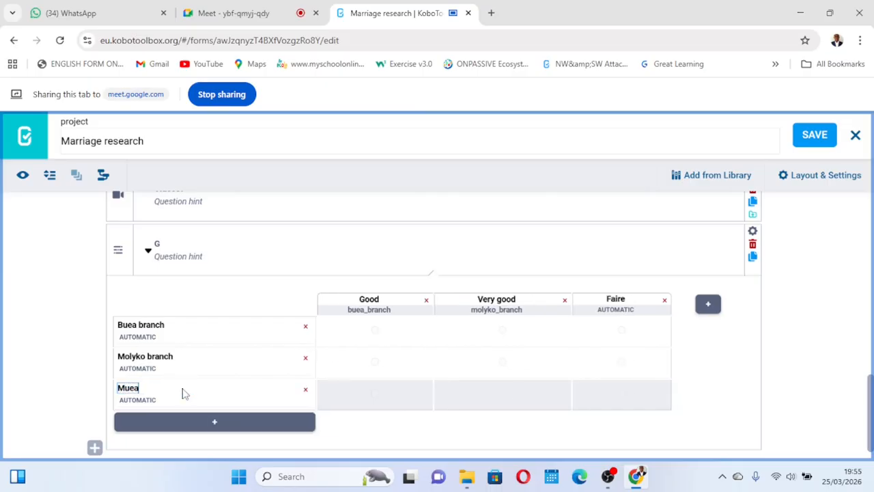
pyautogui.write('h branch')
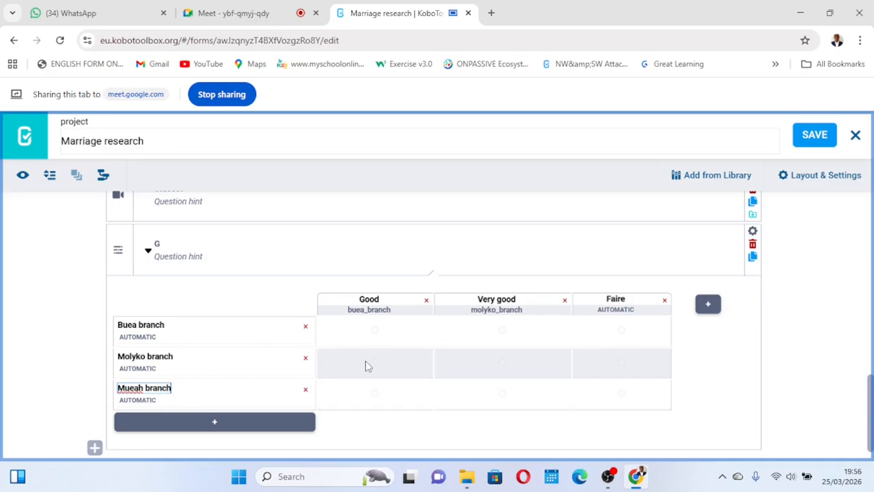
pyautogui.click(829, 139)
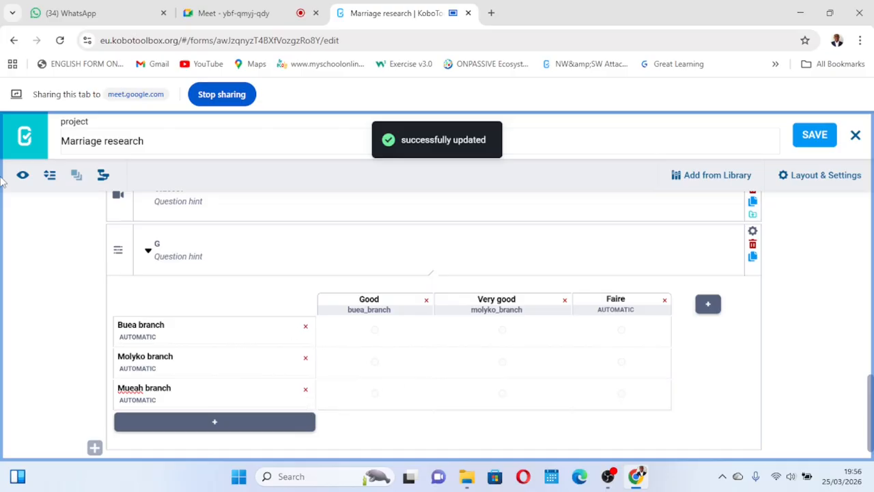
# - Preview the form, pick one rating for each branch in the G grid, and close the preview
pyautogui.click(23, 177)
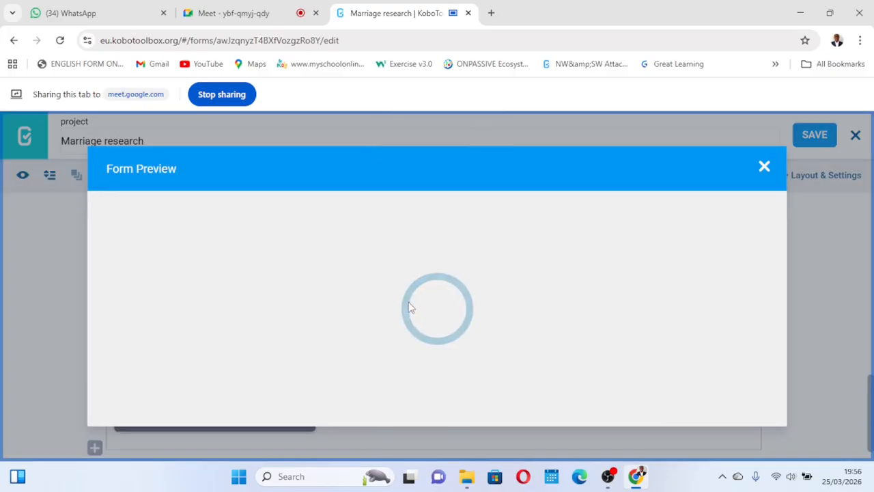
pyautogui.scroll(-5, 408, 307)
pyautogui.scroll(-3, 408, 306)
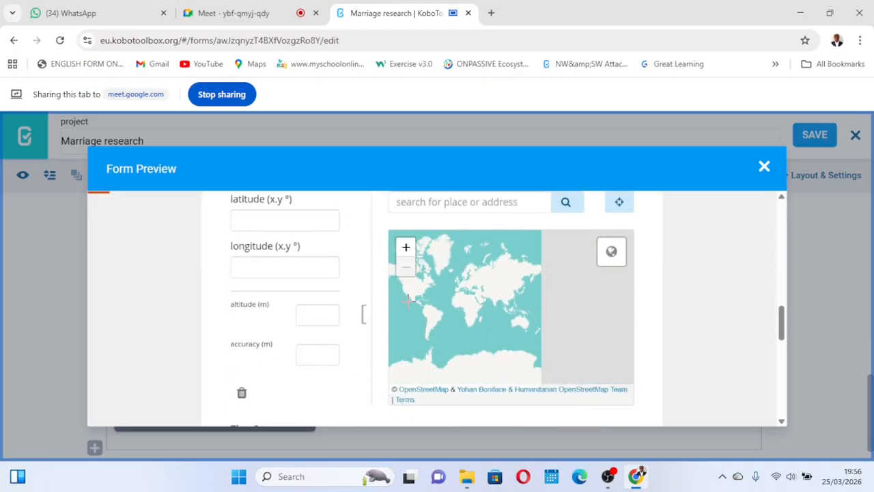
pyautogui.scroll(-10, 310, 335)
pyautogui.scroll(2, 311, 335)
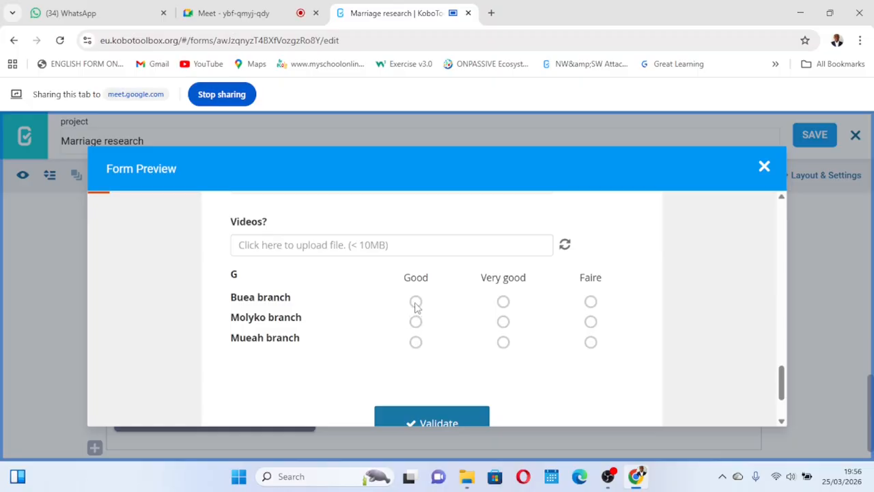
pyautogui.click(503, 303)
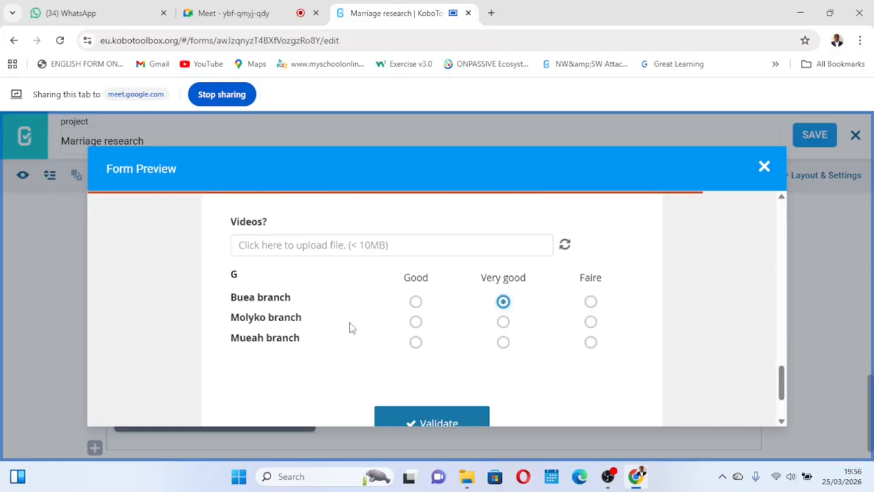
pyautogui.click(590, 322)
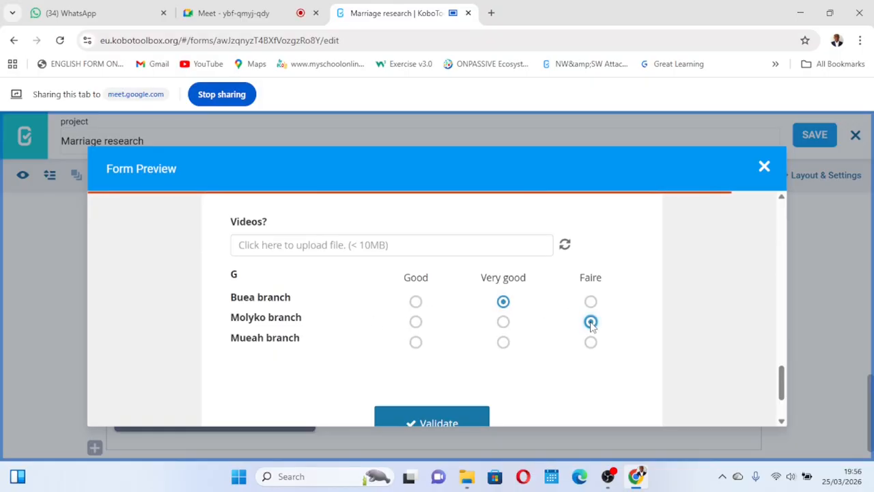
pyautogui.click(503, 345)
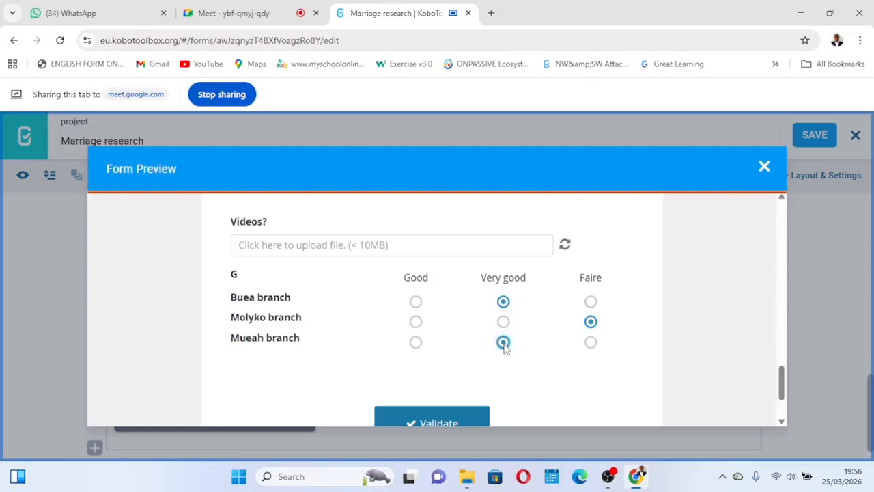
pyautogui.click(764, 166)
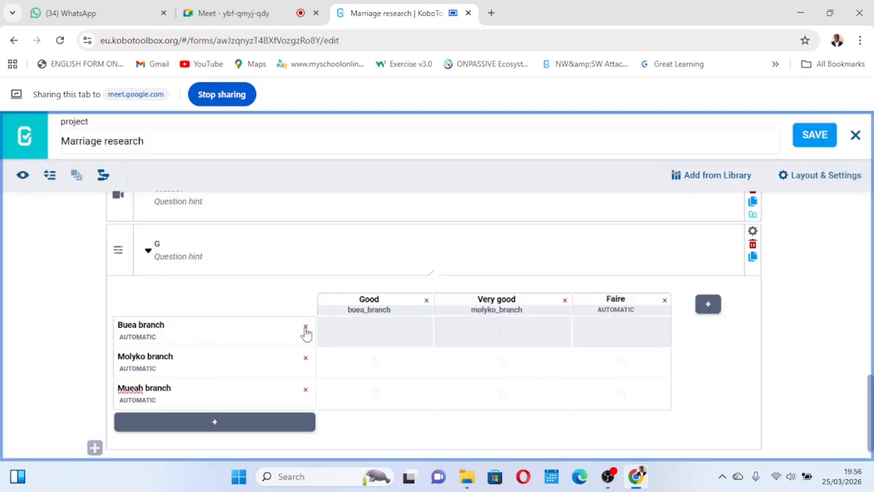
# - Collapse the G rating question
pyautogui.scroll(-1, 242, 334)
pyautogui.scroll(1, 137, 279)
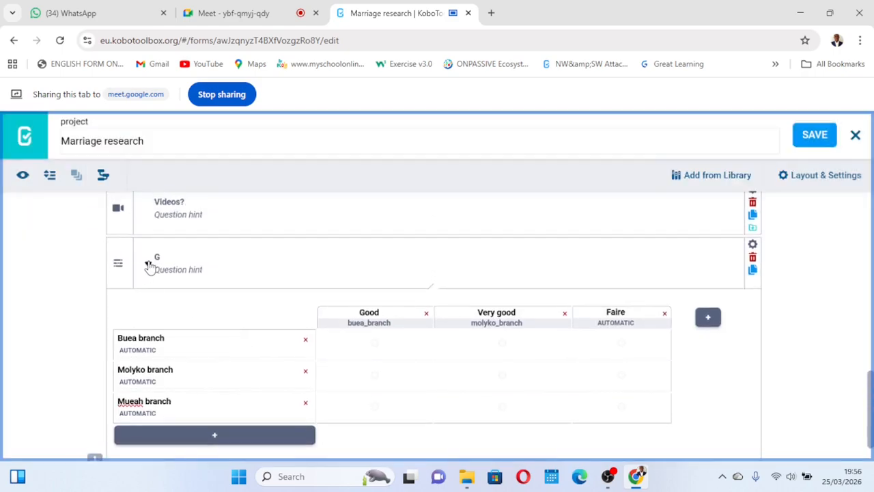
pyautogui.click(148, 265)
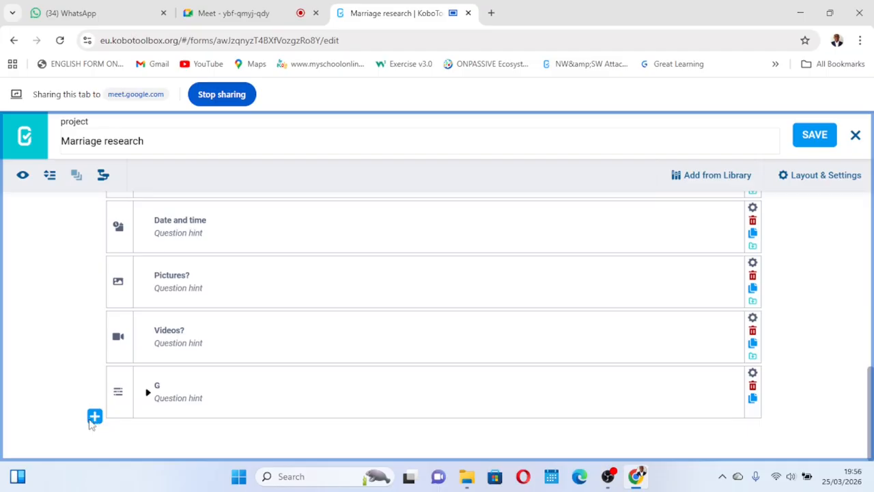
# - Add a new Range question titled Ranking at the end of the form
pyautogui.click(95, 416)
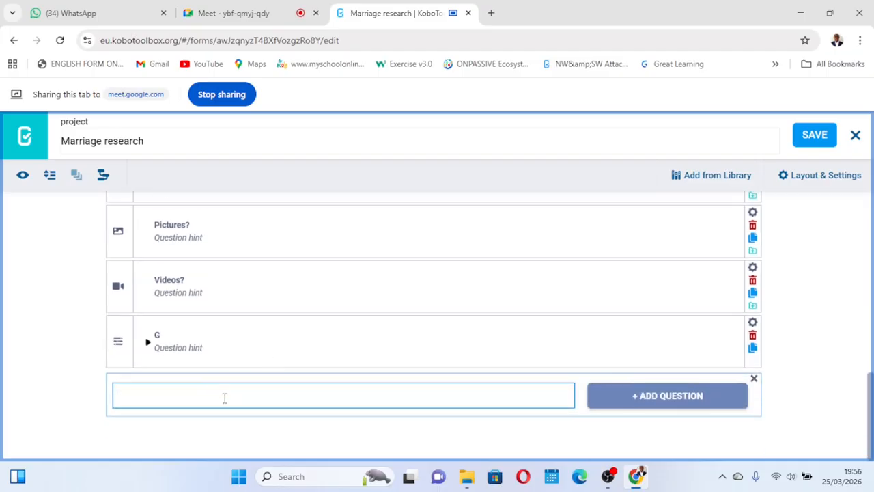
pyautogui.write('Ranking')
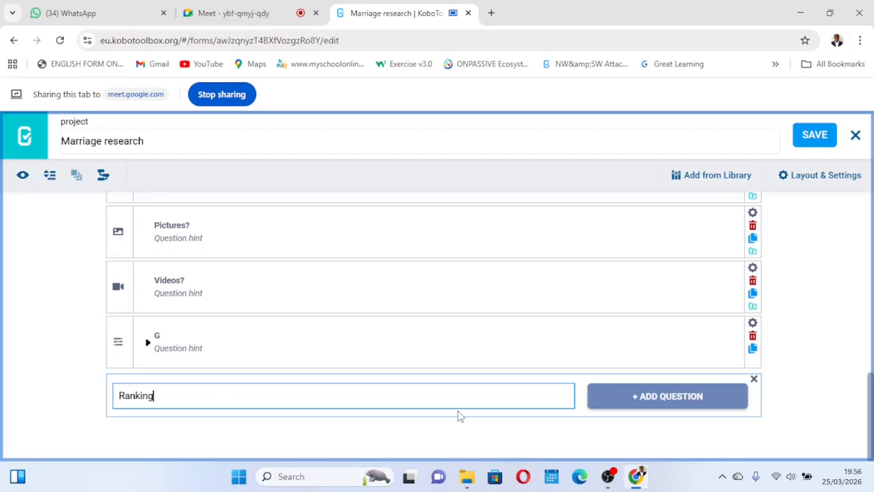
pyautogui.click(635, 403)
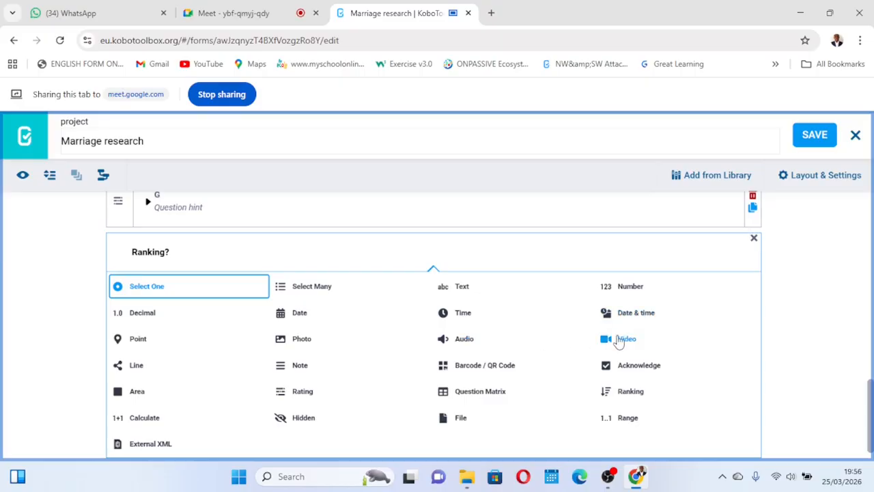
pyautogui.click(616, 417)
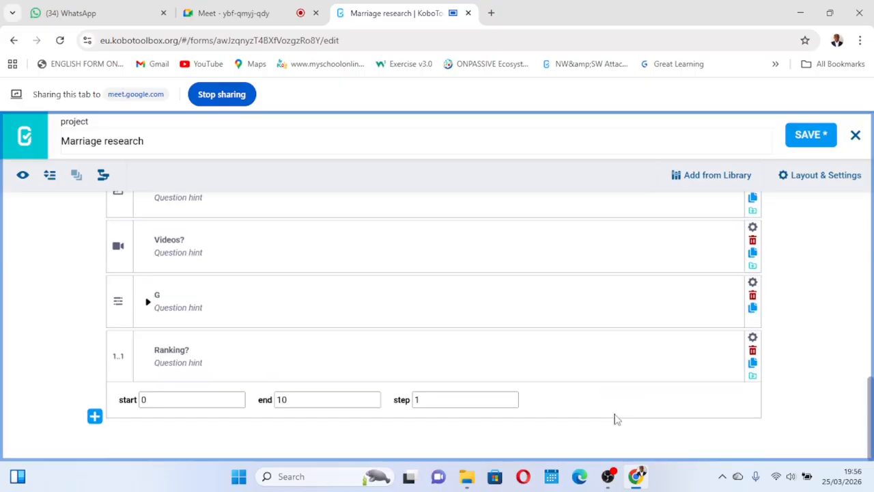
# - Start writing a question hint for the Ranking? question
pyautogui.click(198, 362)
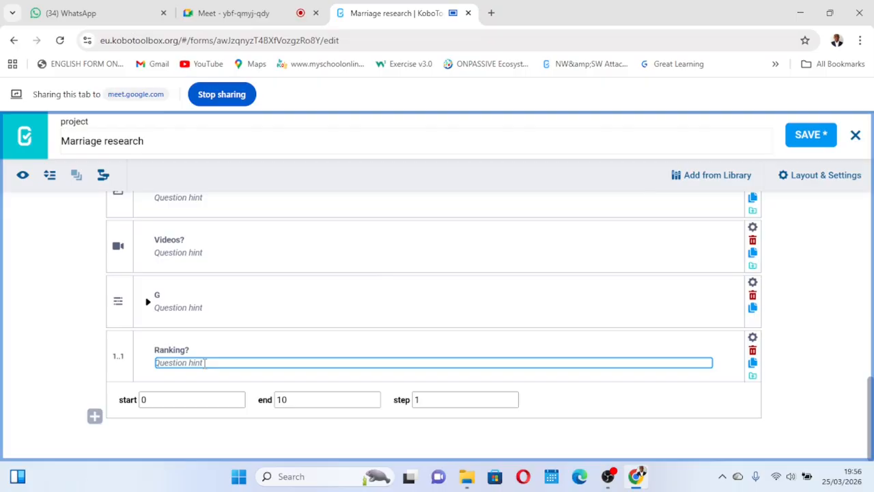
pyautogui.write('P')
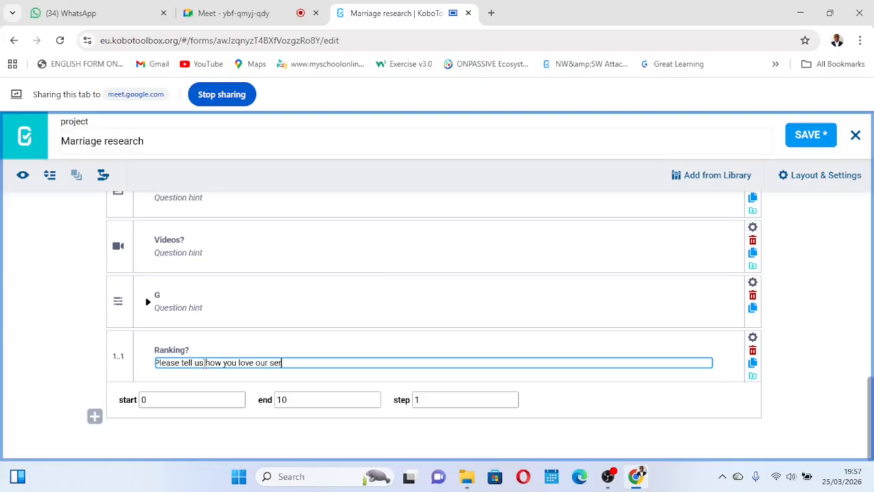
# - Finish the Ranking? hint "Please tell us how you love our service" and save the form
pyautogui.click(155, 401)
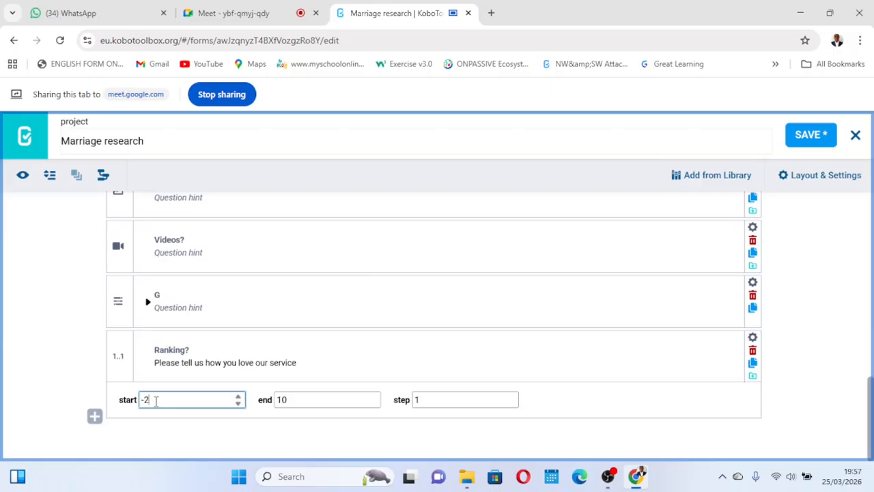
pyautogui.scroll(-16, 155, 401)
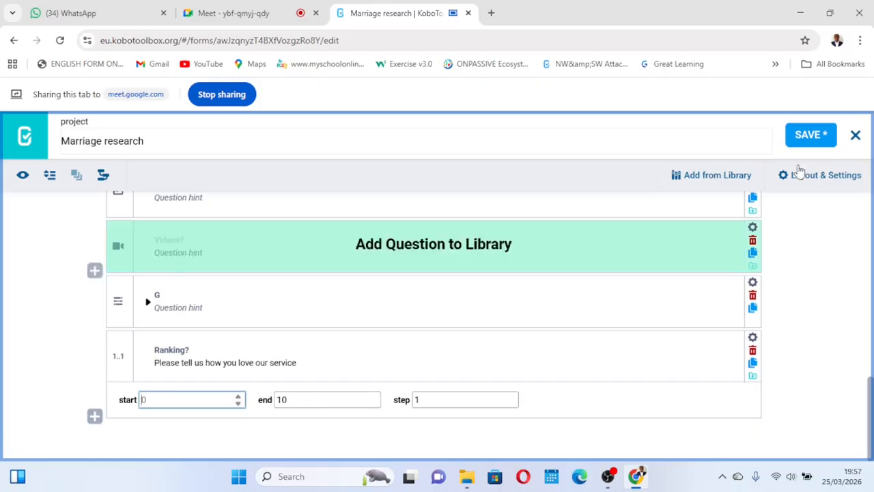
pyautogui.click(819, 136)
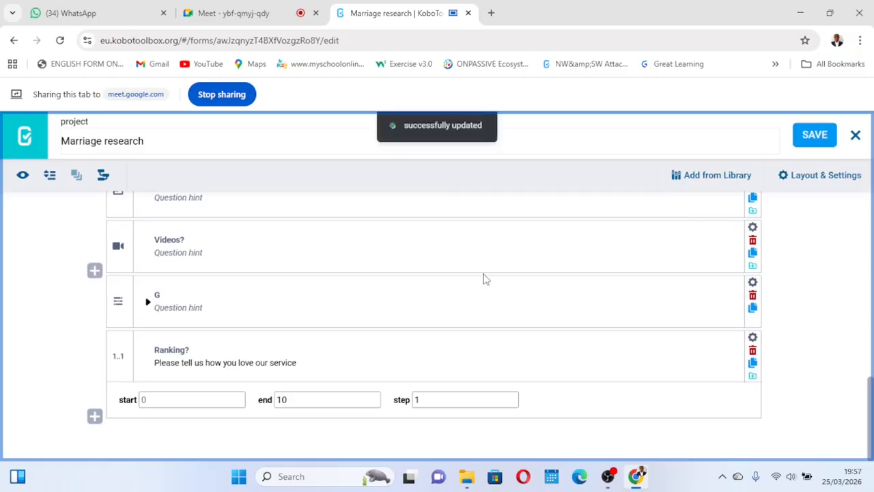
# - Preview the form and try several values on the Ranking? slider before closing the preview
pyautogui.click(23, 176)
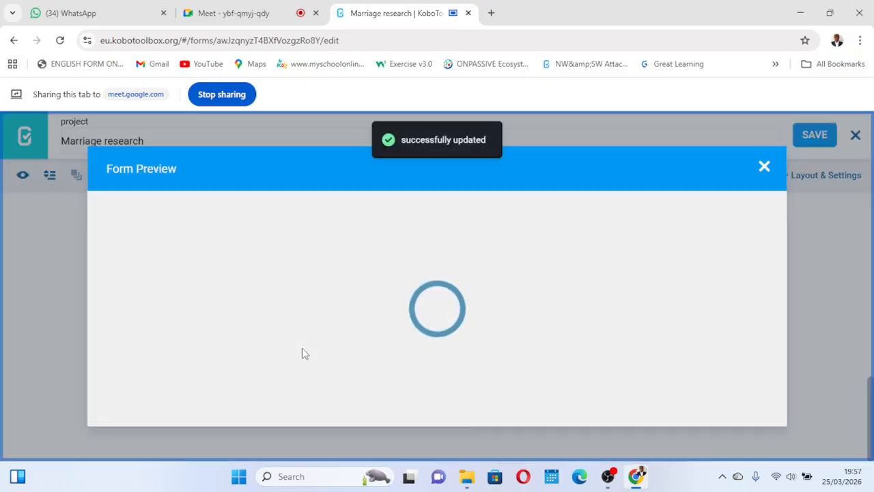
pyautogui.scroll(-20, 304, 353)
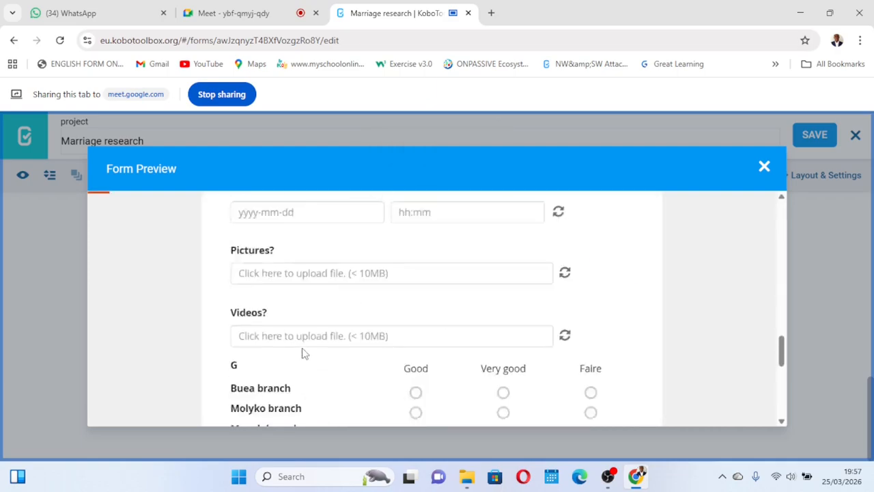
pyautogui.scroll(1, 305, 353)
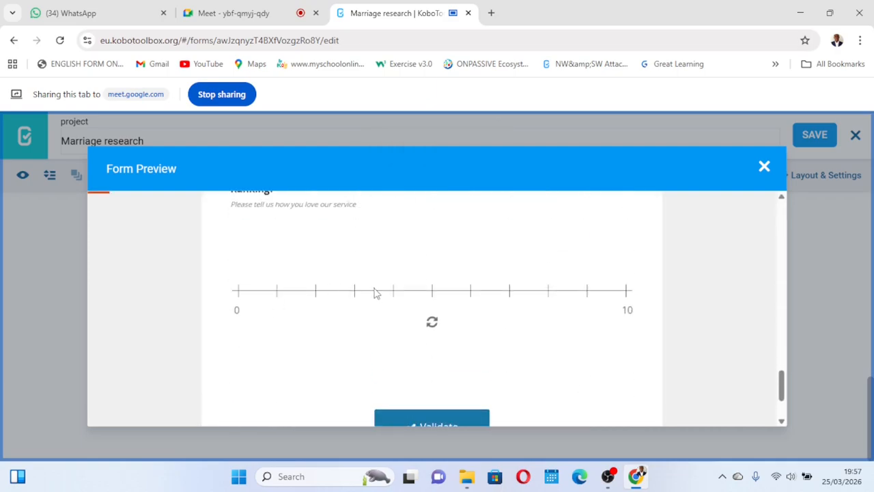
pyautogui.scroll(1, 247, 356)
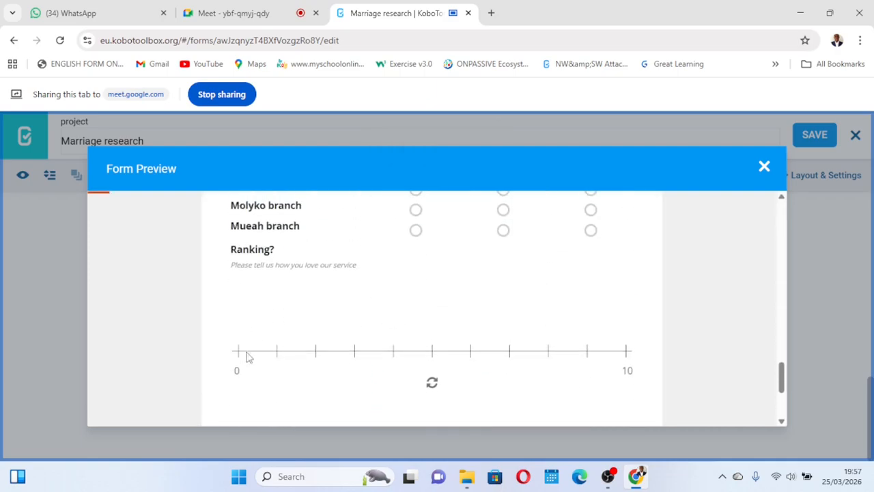
pyautogui.click(627, 351)
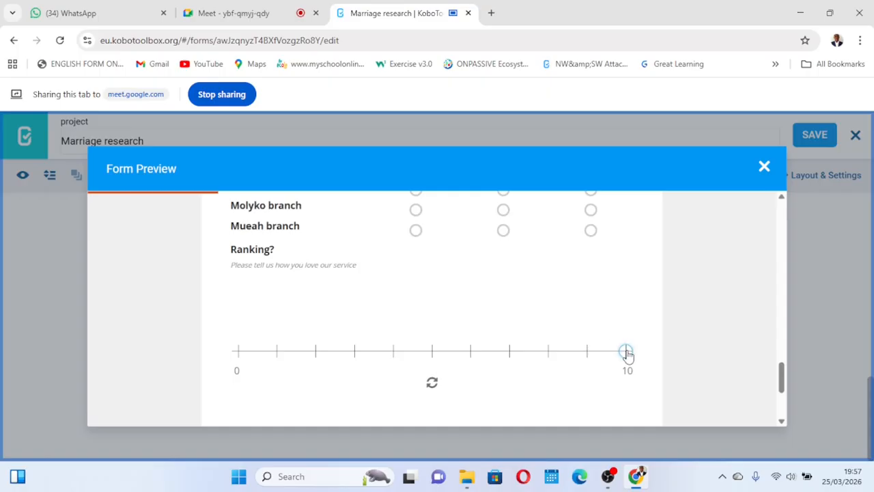
pyautogui.click(586, 352)
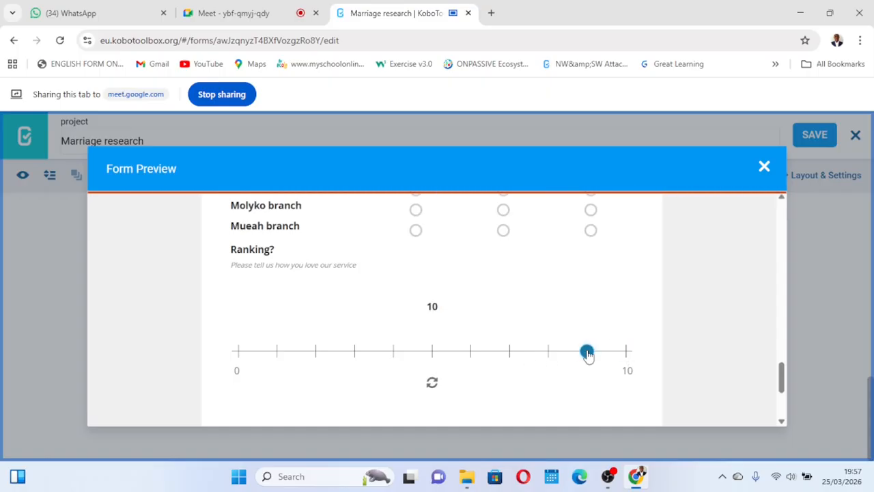
pyautogui.click(547, 352)
pyautogui.click(507, 355)
pyautogui.click(471, 355)
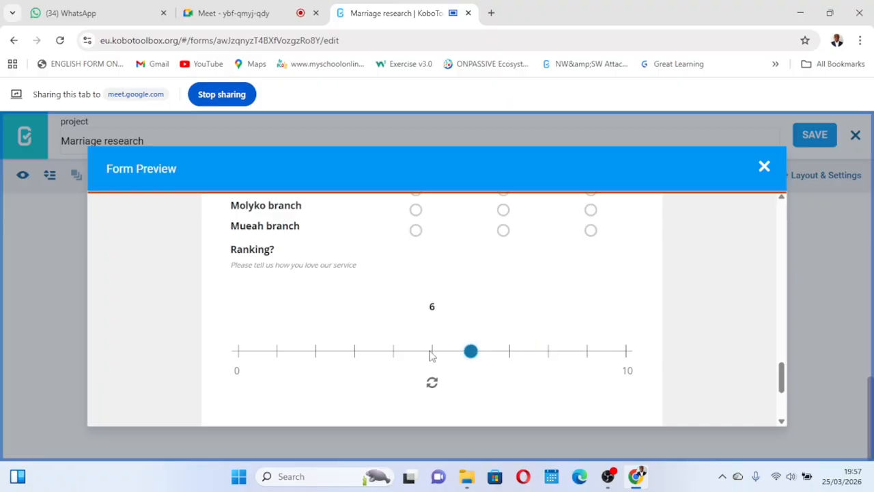
pyautogui.click(432, 352)
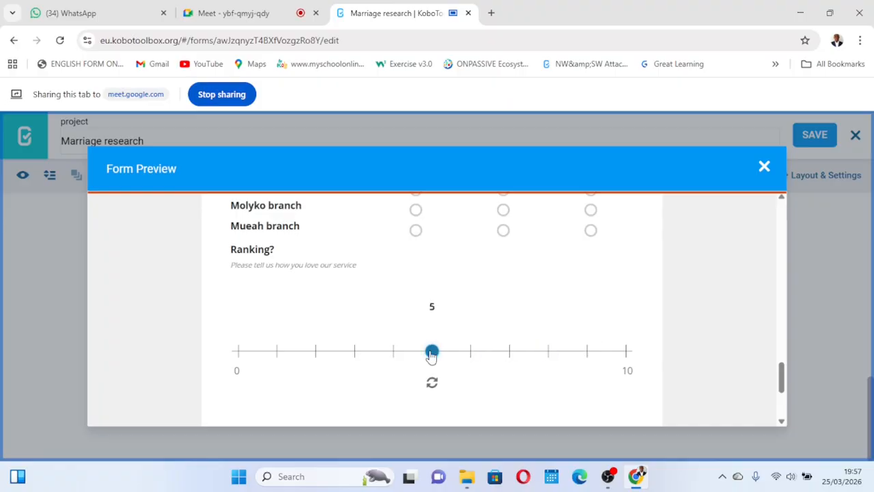
pyautogui.click(764, 166)
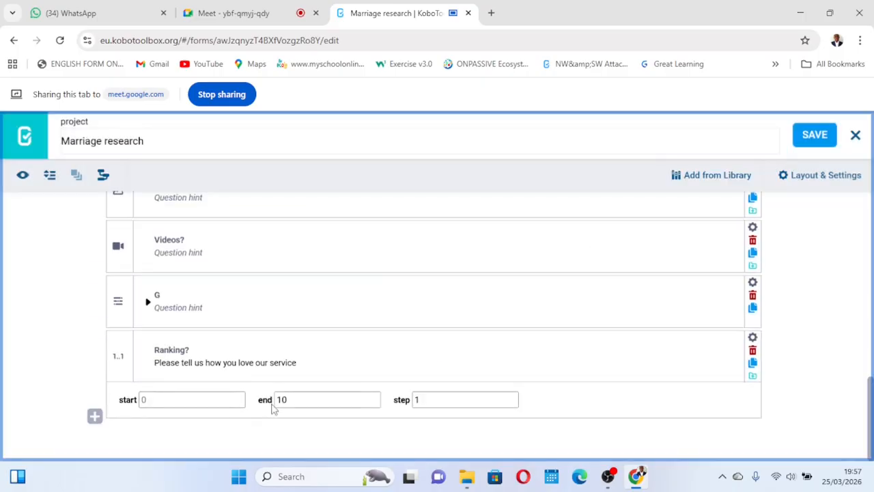
# - Set the Ranking? range to start at 10 and end at 100, and save the form
pyautogui.click(167, 398)
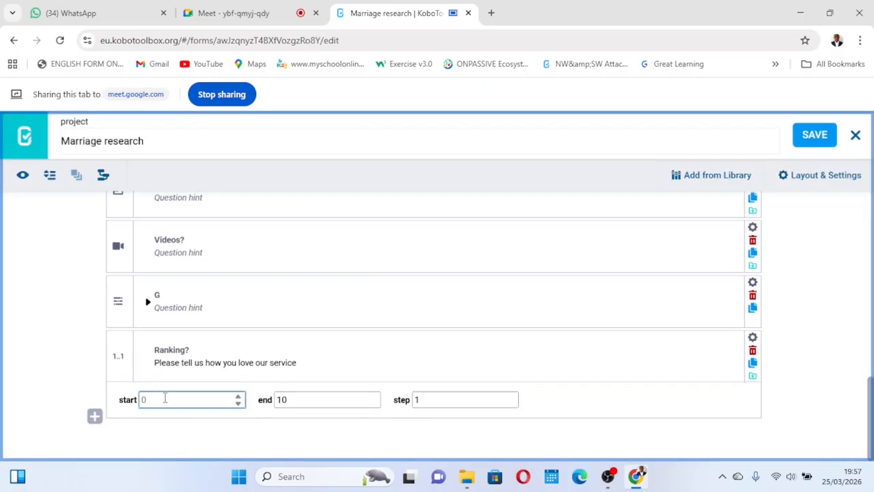
pyautogui.write('10')
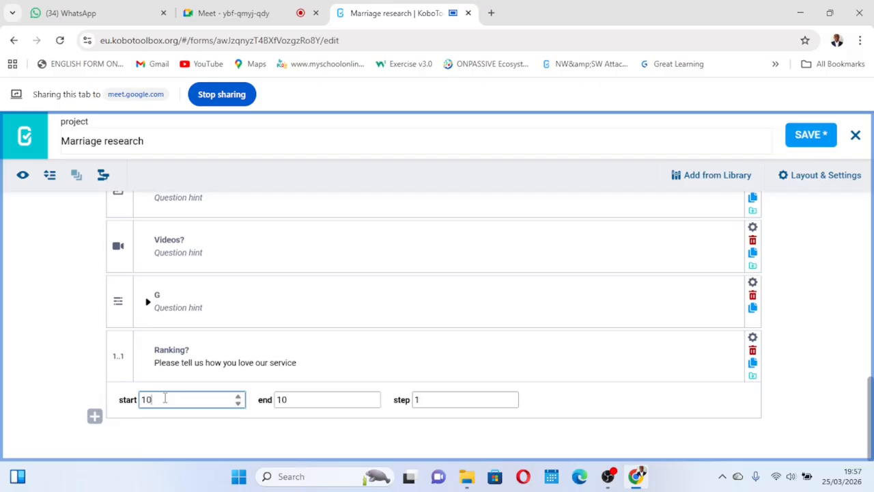
pyautogui.click(296, 398)
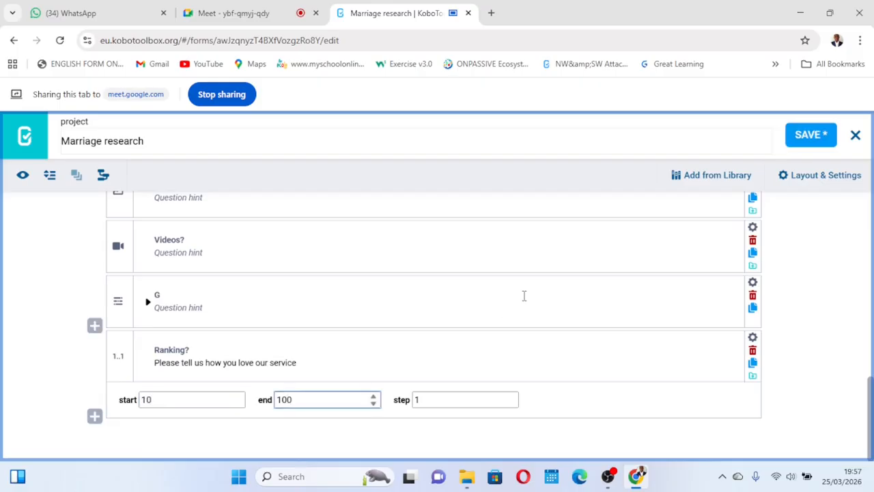
pyautogui.click(804, 137)
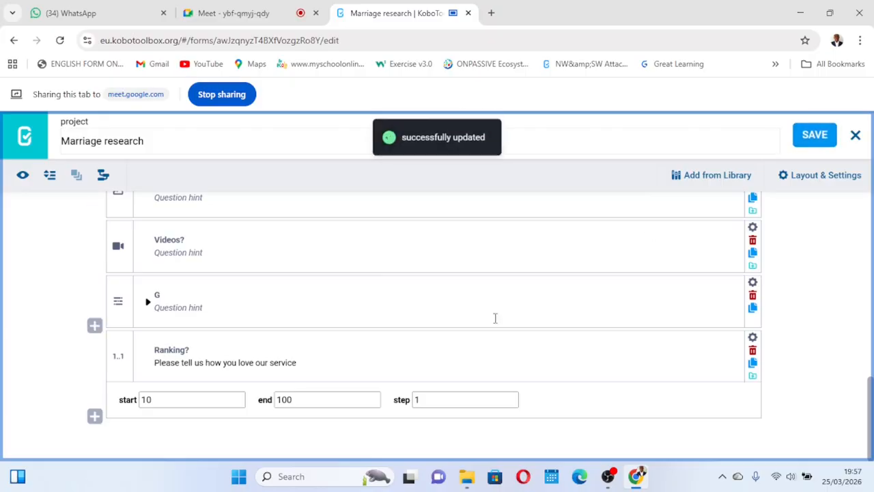
# - Preview the form and try several values on the 10–100 Ranking? slider before closing the preview
pyautogui.click(23, 174)
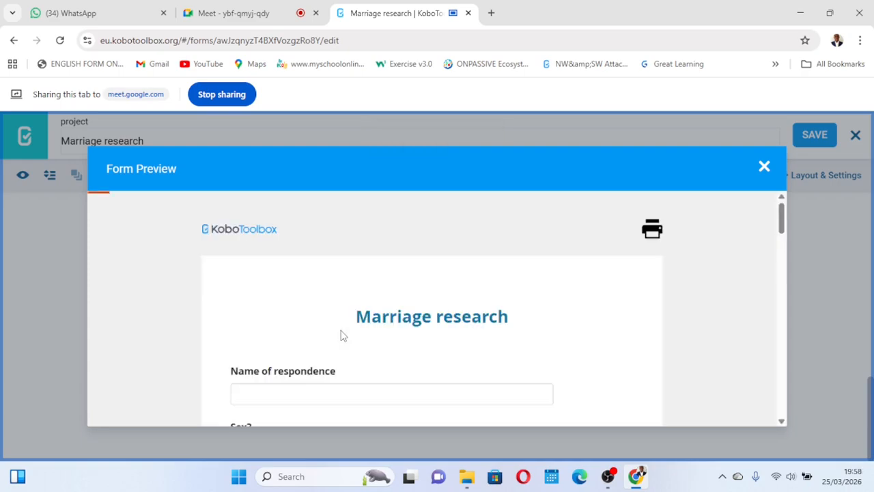
pyautogui.scroll(-15, 342, 334)
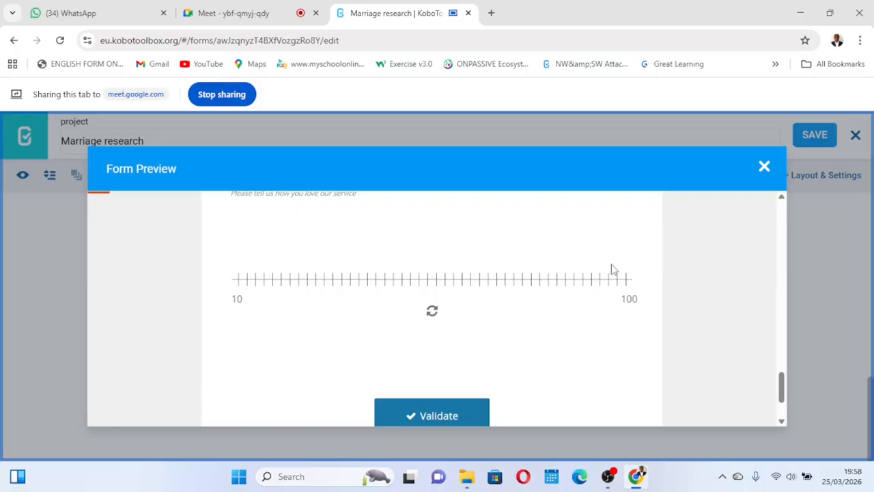
pyautogui.click(627, 280)
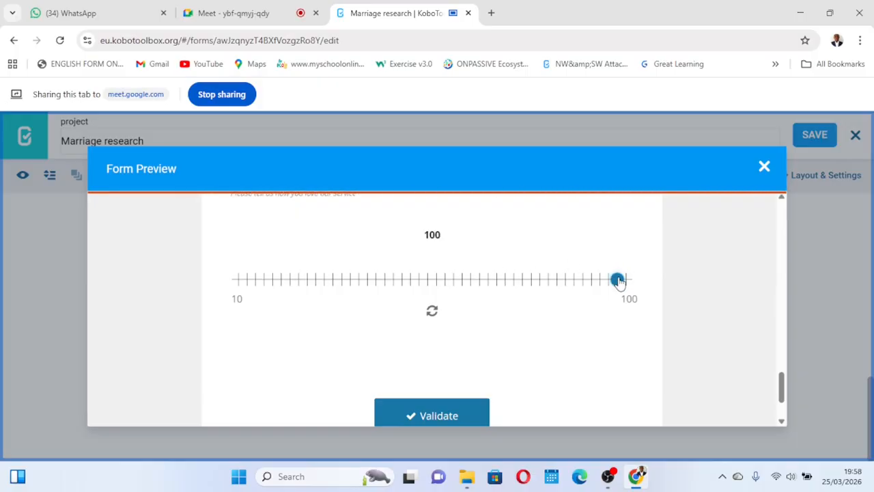
pyautogui.click(600, 281)
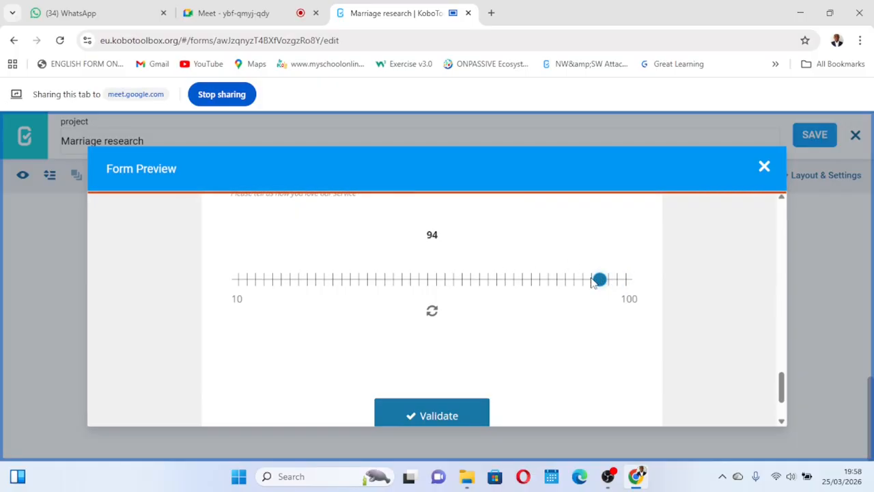
pyautogui.click(592, 280)
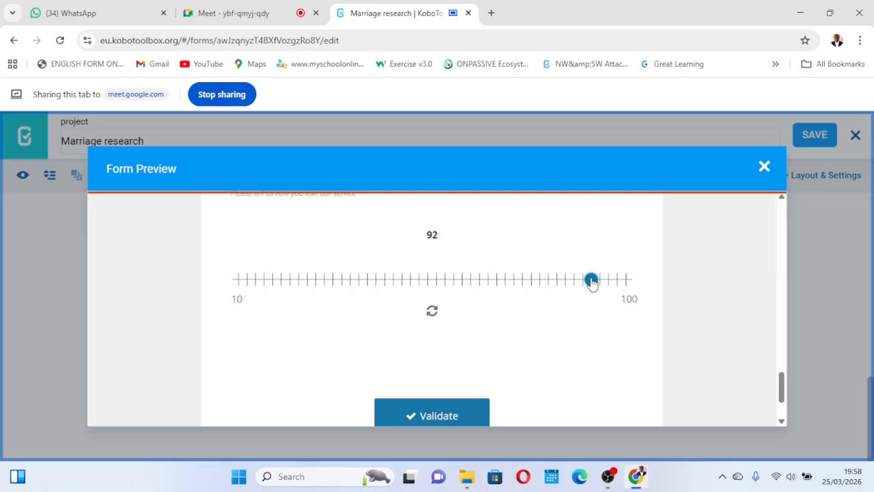
pyautogui.click(250, 287)
pyautogui.click(258, 284)
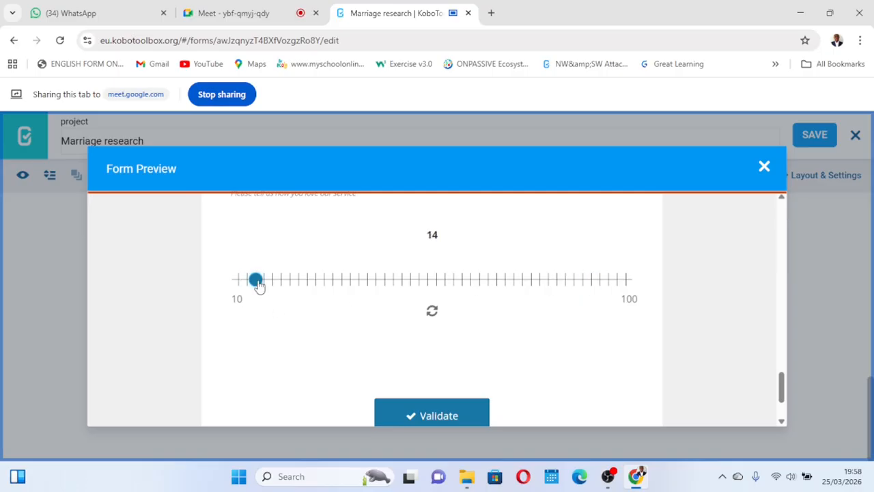
pyautogui.click(268, 284)
pyautogui.click(277, 282)
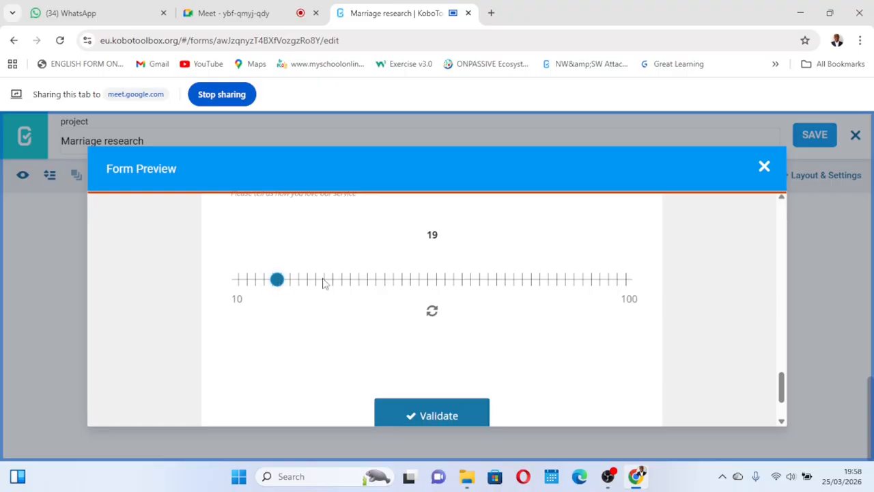
pyautogui.click(325, 282)
pyautogui.click(764, 168)
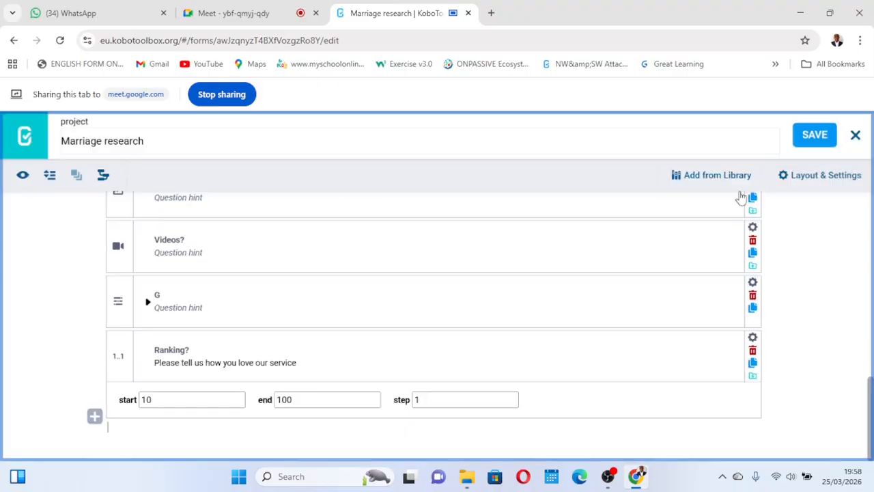
# - Set the Ranking? step to 2 and save the form
pyautogui.click(424, 403)
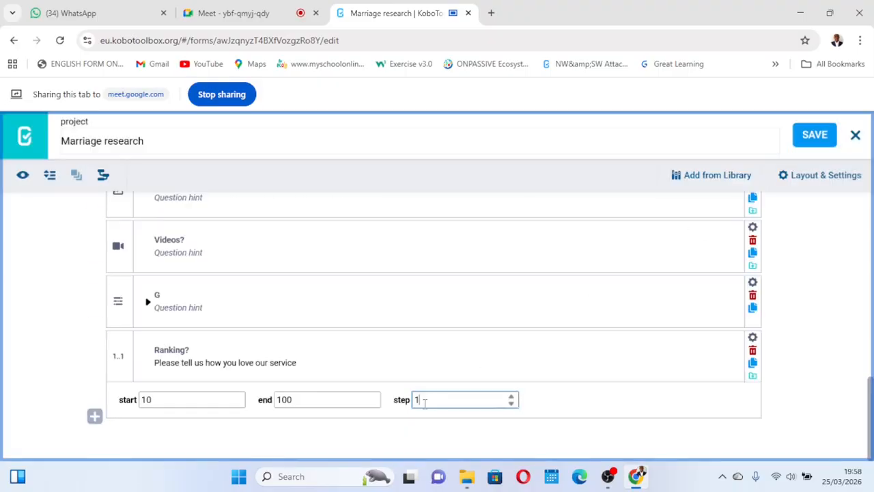
pyautogui.click(511, 396)
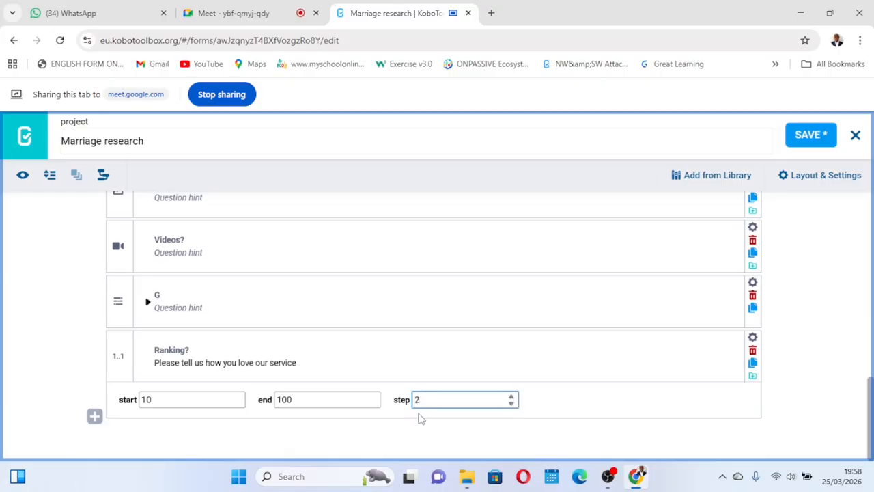
pyautogui.click(797, 149)
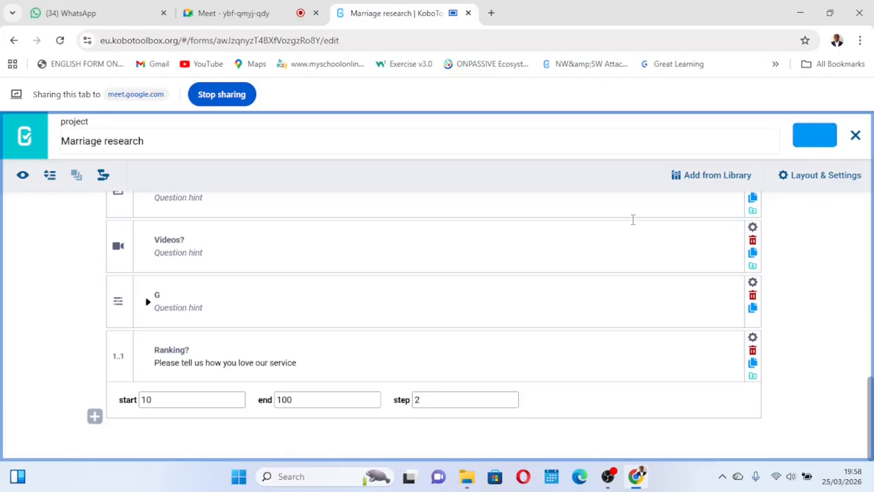
# - Preview the form again and try values on the Ranking? slider with step 2, then close the preview
pyautogui.click(22, 176)
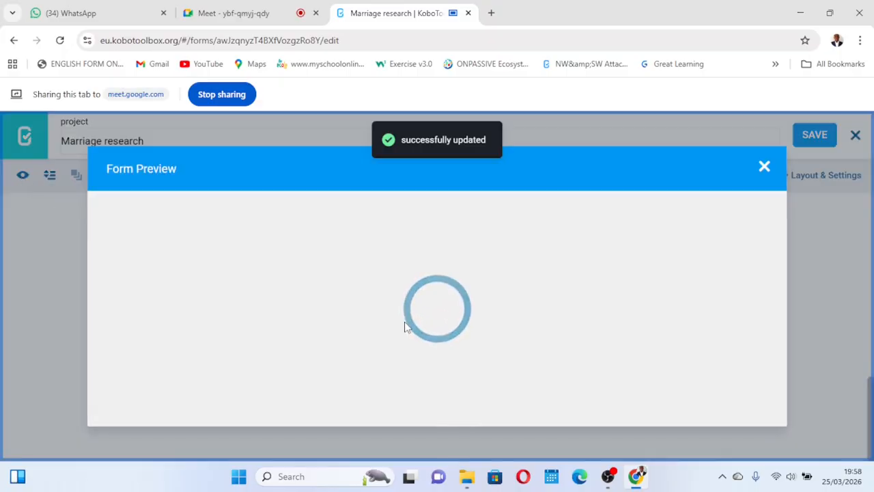
pyautogui.scroll(-5, 405, 322)
pyautogui.scroll(-5, 405, 322)
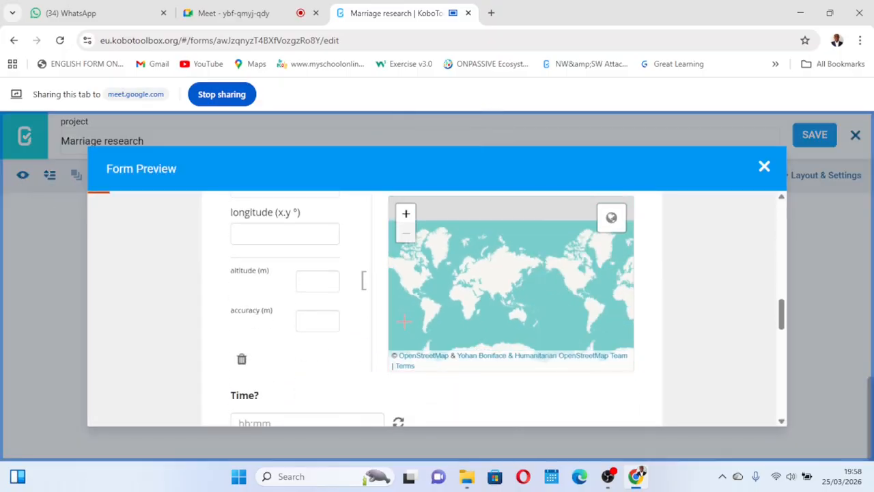
pyautogui.scroll(-10, 340, 350)
pyautogui.scroll(1, 340, 349)
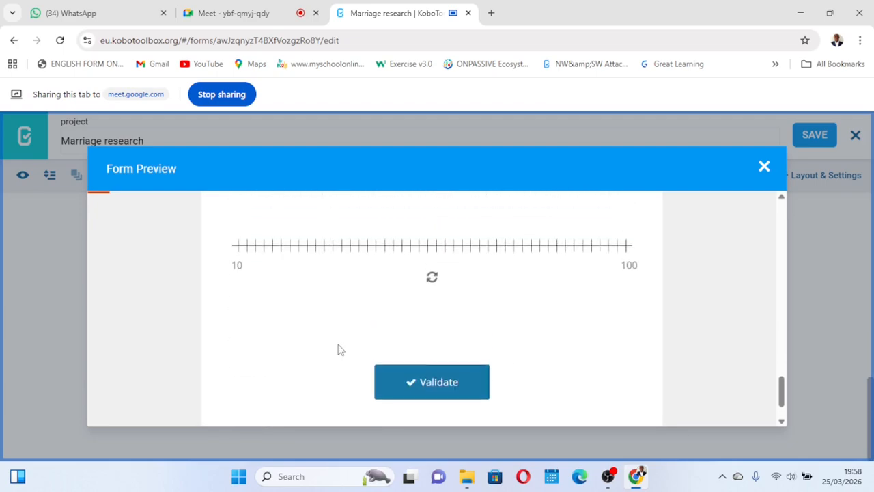
pyautogui.scroll(1, 478, 307)
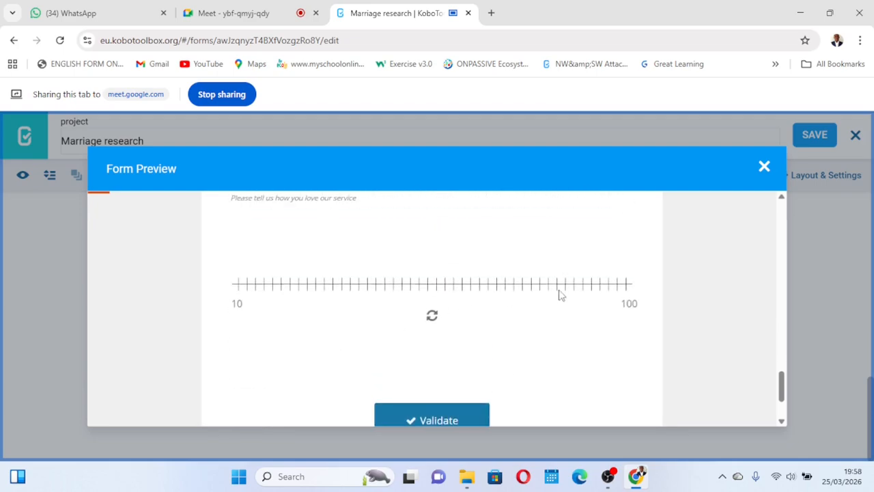
pyautogui.click(626, 286)
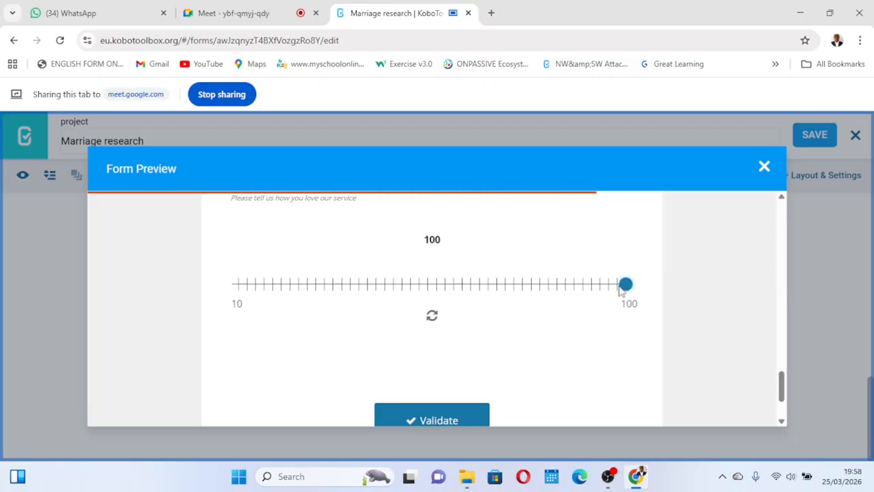
pyautogui.moveTo(622, 286); pyautogui.dragTo(614, 287)
pyautogui.click(600, 291)
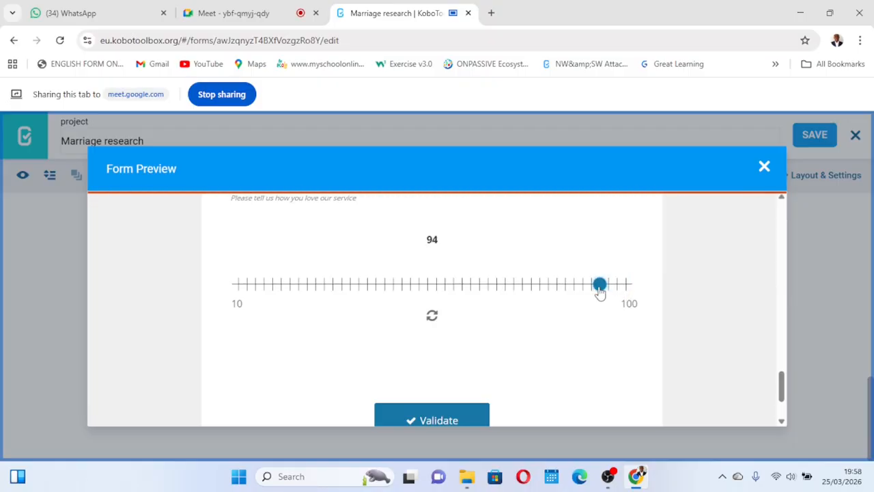
pyautogui.scroll(2, 599, 292)
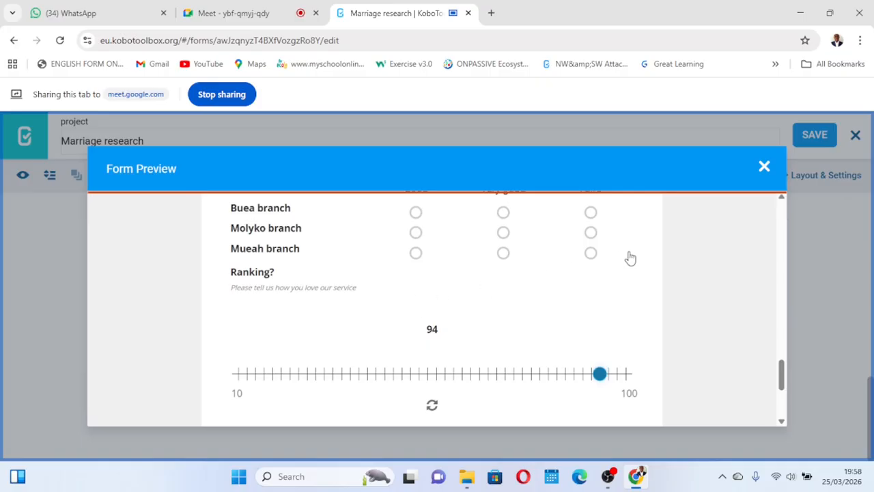
pyautogui.click(764, 169)
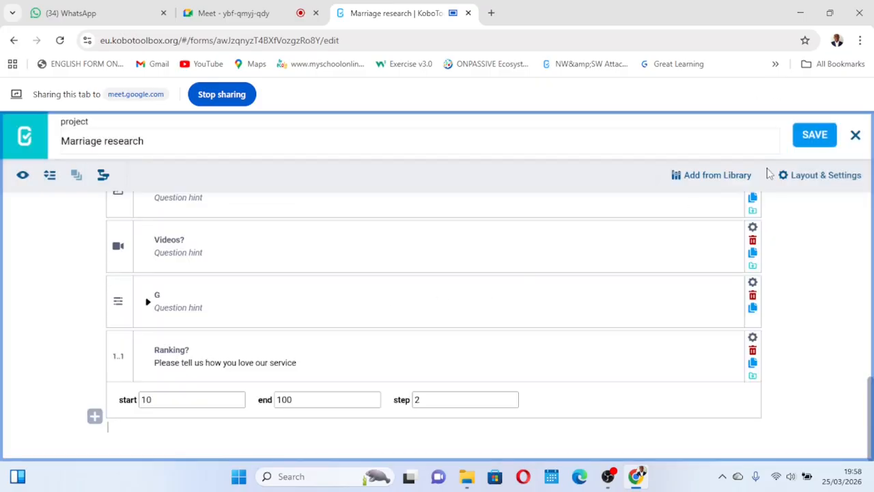
# - Review the questions in the form builder, scrolling through the whole form
pyautogui.scroll(10, 477, 320)
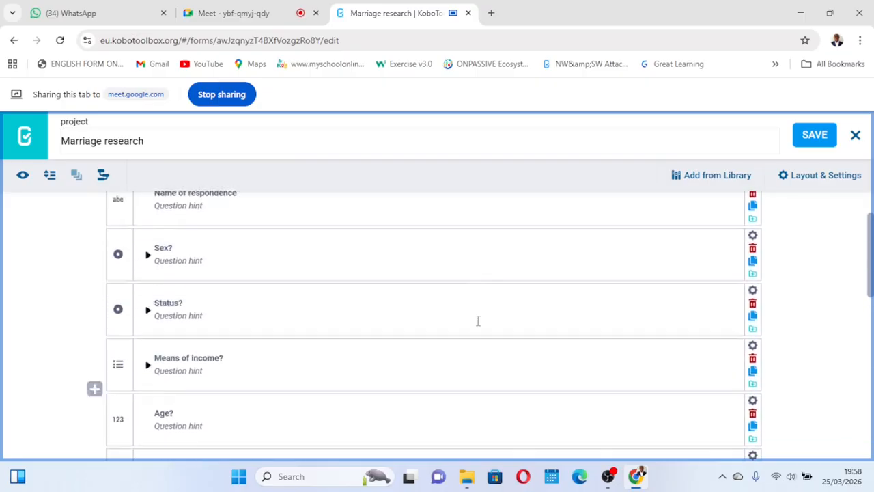
pyautogui.scroll(-10, 476, 320)
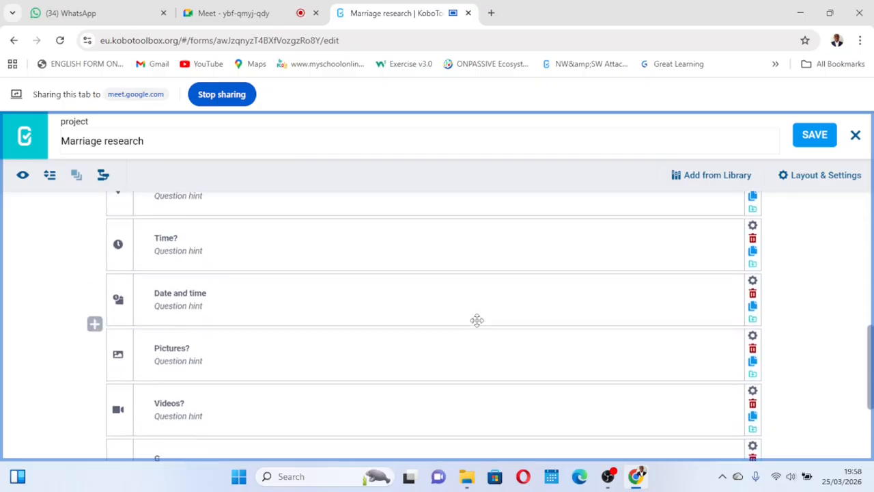
pyautogui.scroll(3, 477, 320)
pyautogui.scroll(-3, 477, 321)
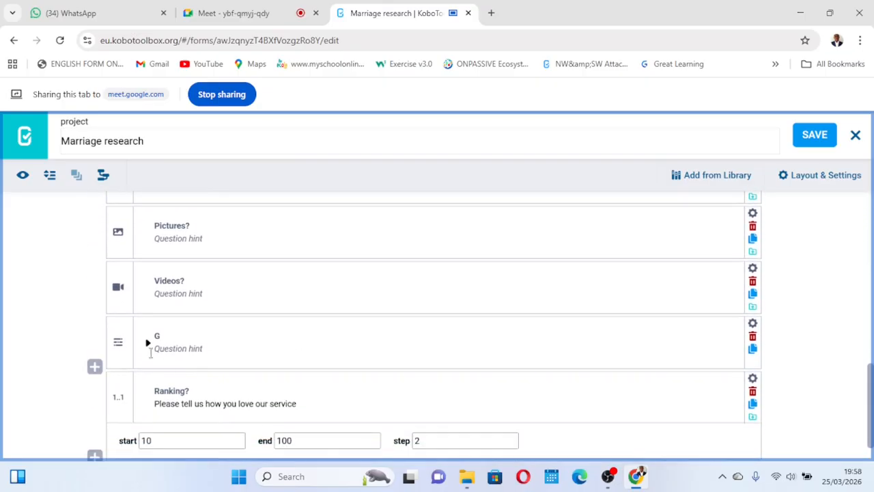
pyautogui.scroll(-1, 155, 354)
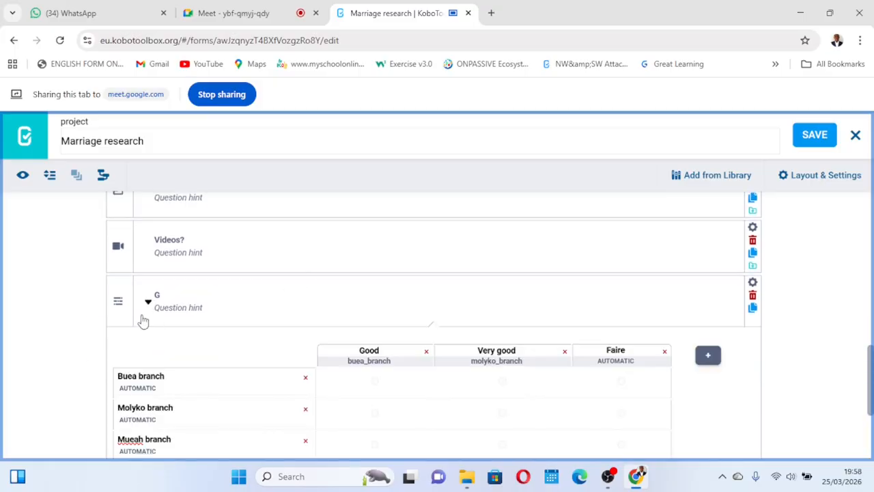
pyautogui.click(148, 303)
pyautogui.scroll(10, 336, 266)
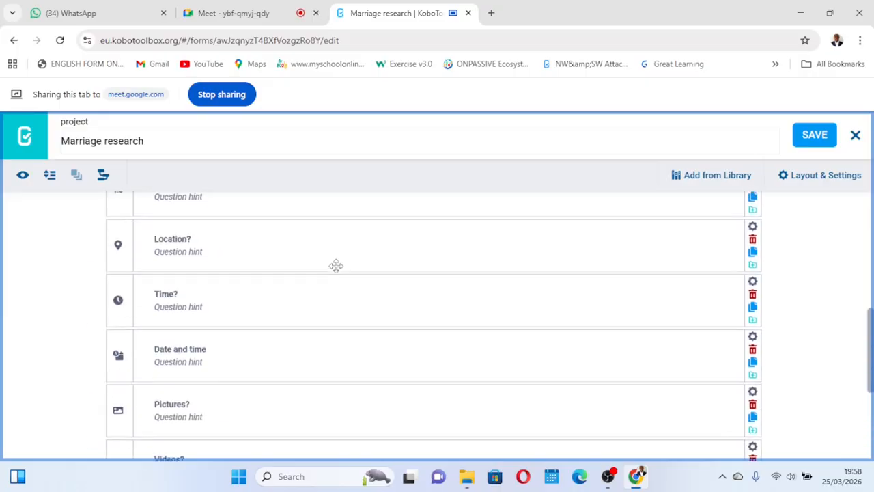
pyautogui.scroll(2, 336, 266)
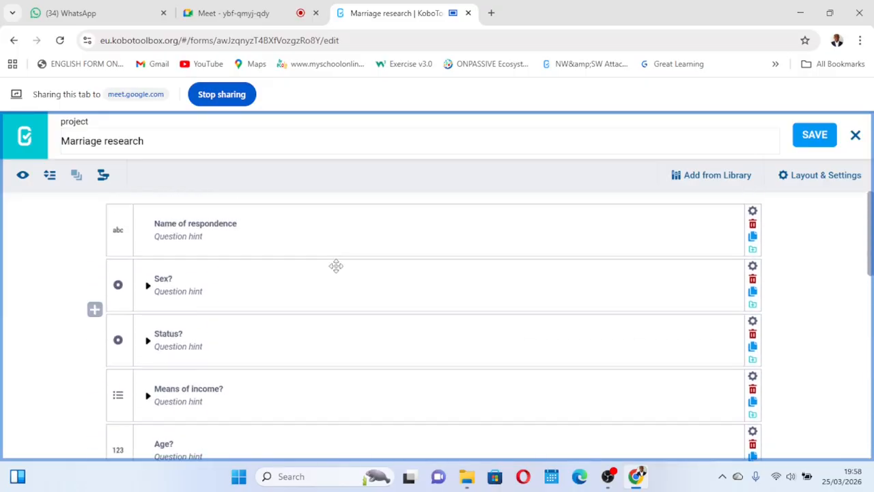